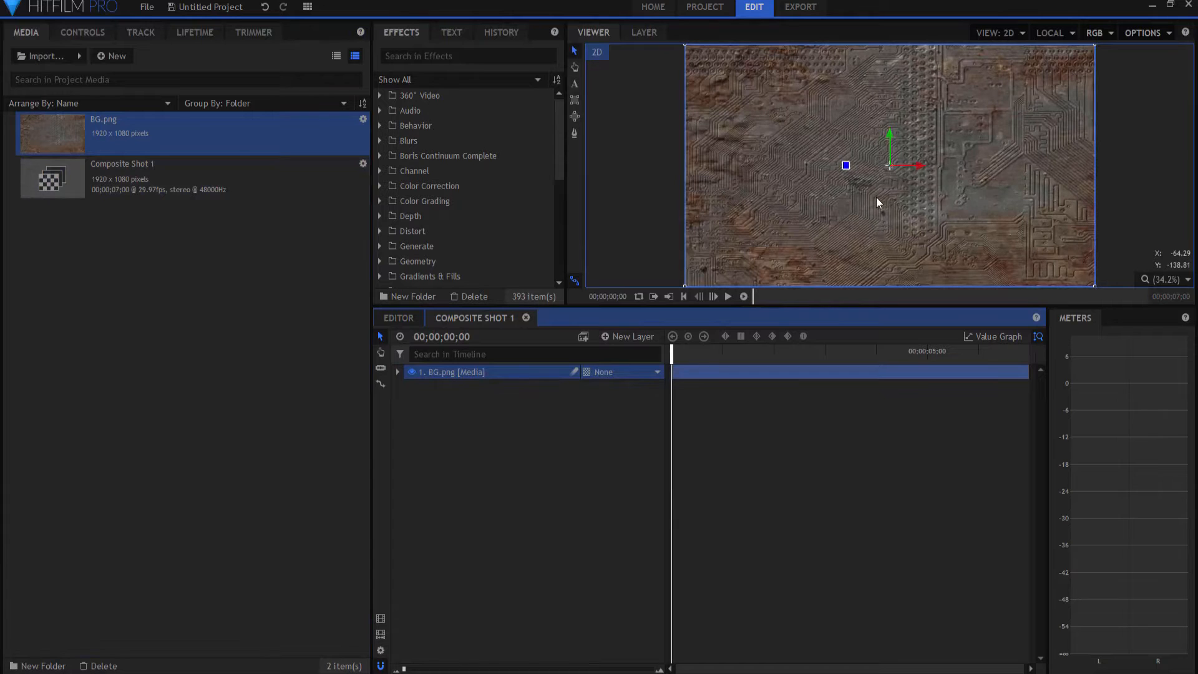
- Add a point layer above BG.png in Composite Shot 1 and name it Contact
left_click_drag(852, 308, 854, 379)
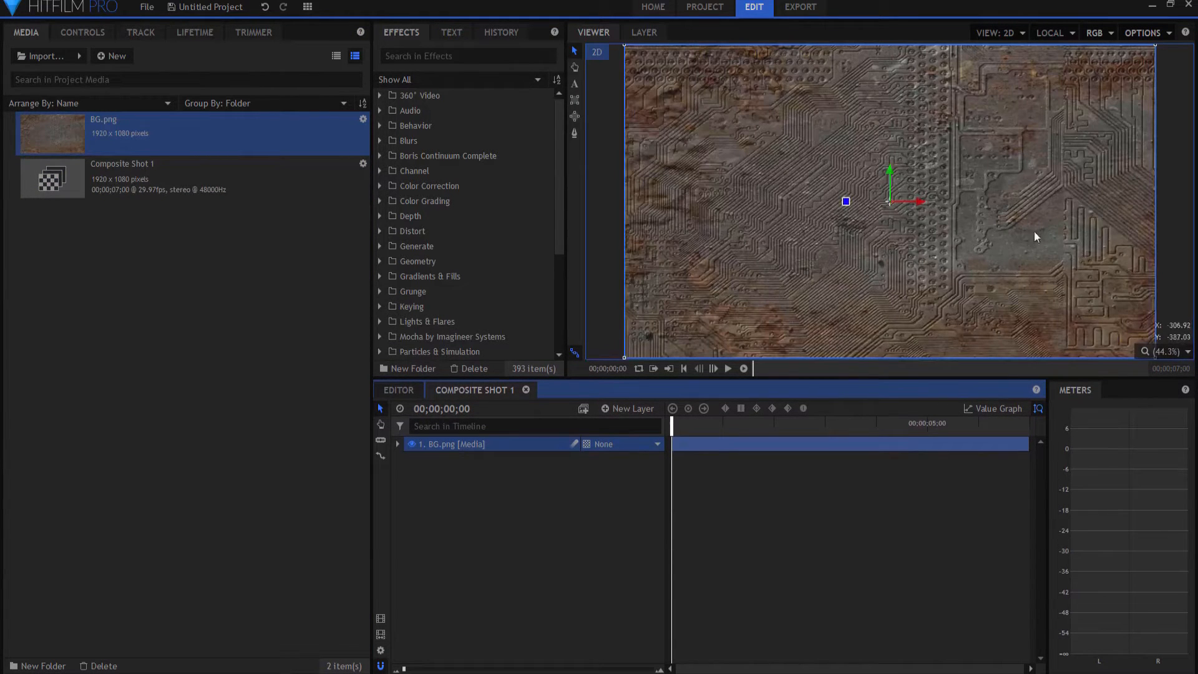
left_click(702, 493)
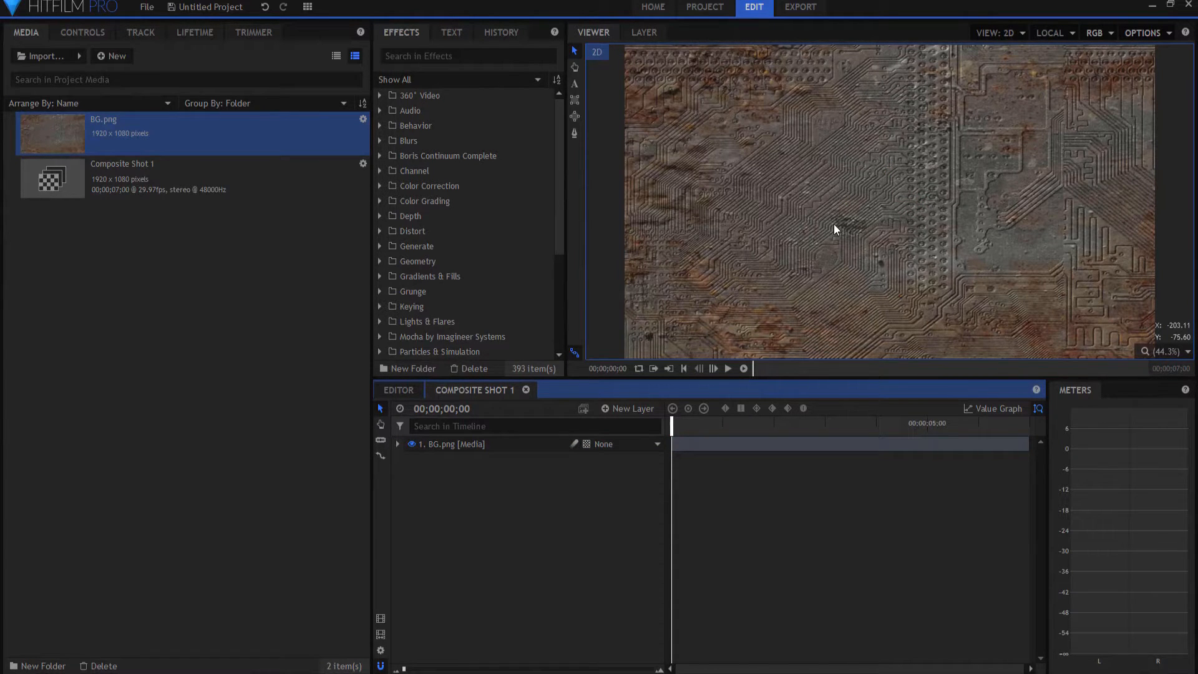
left_click(623, 408)
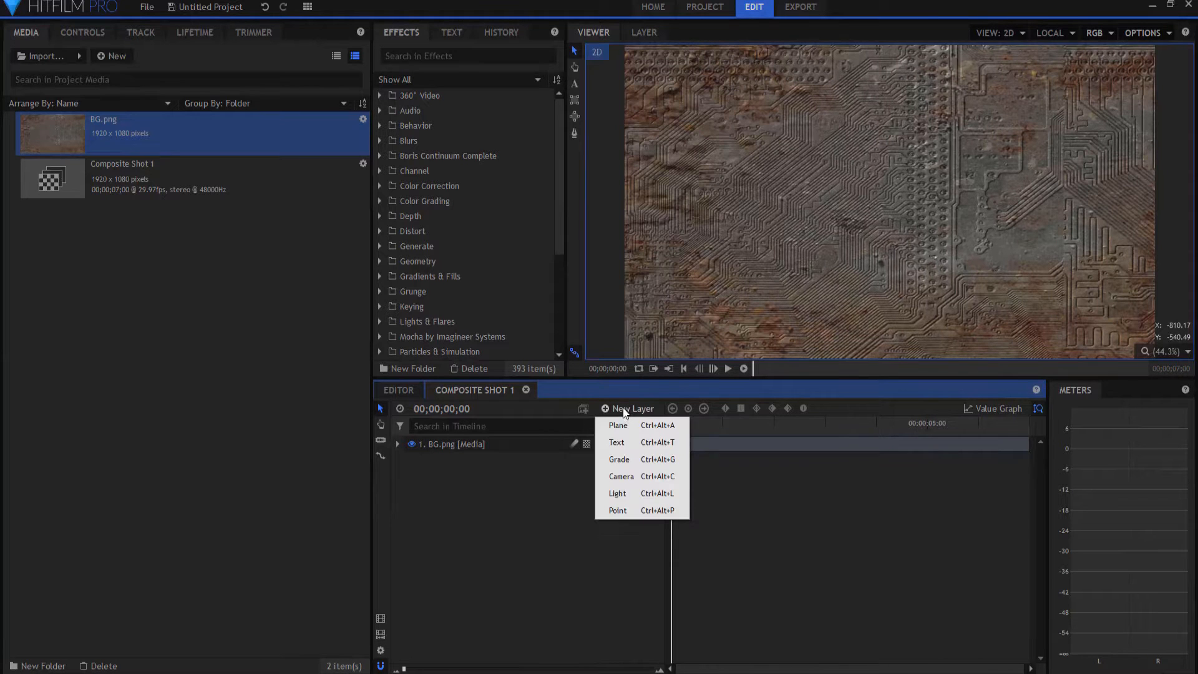
left_click(618, 510)
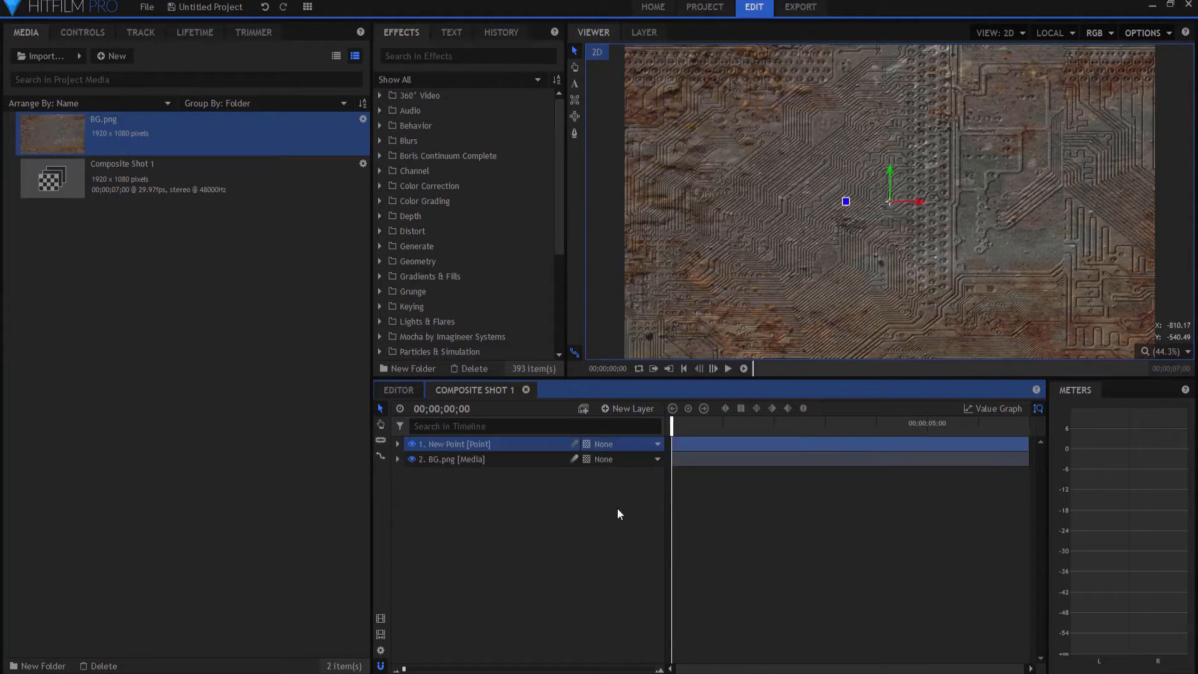
double_click(448, 444)
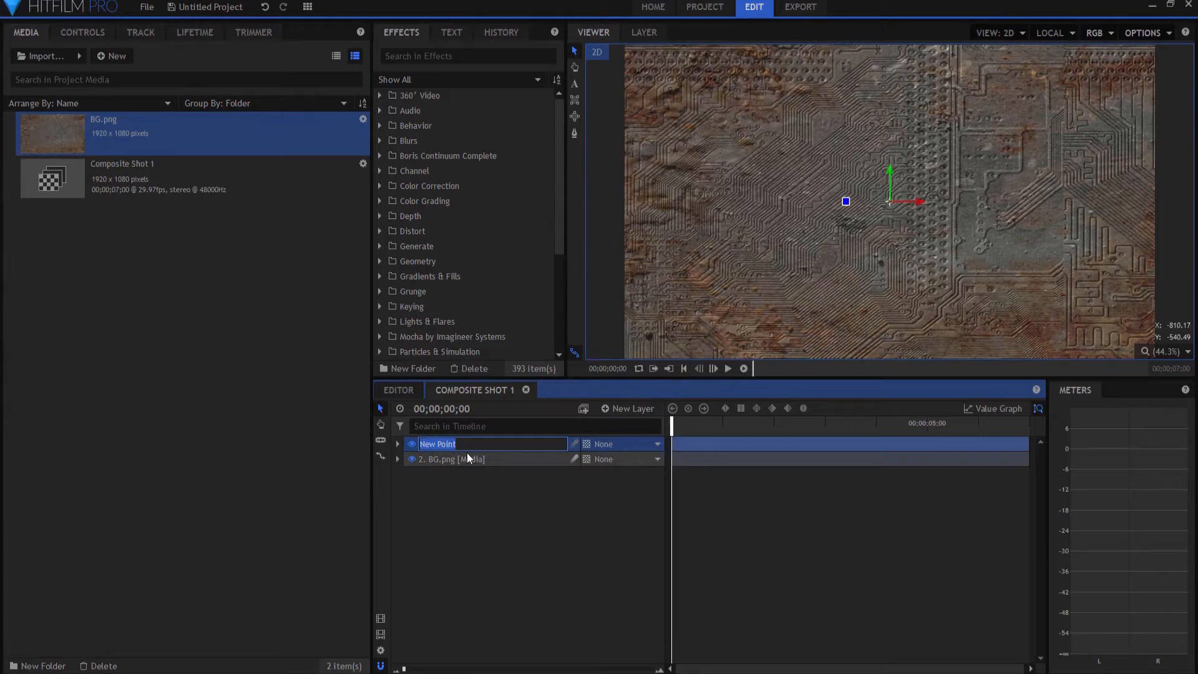
type("Contact")
key("Return")
- Move the Contact point to about (-641, -266) over the lower-left of the background and keyframe its position at 0 seconds
left_click(398, 444)
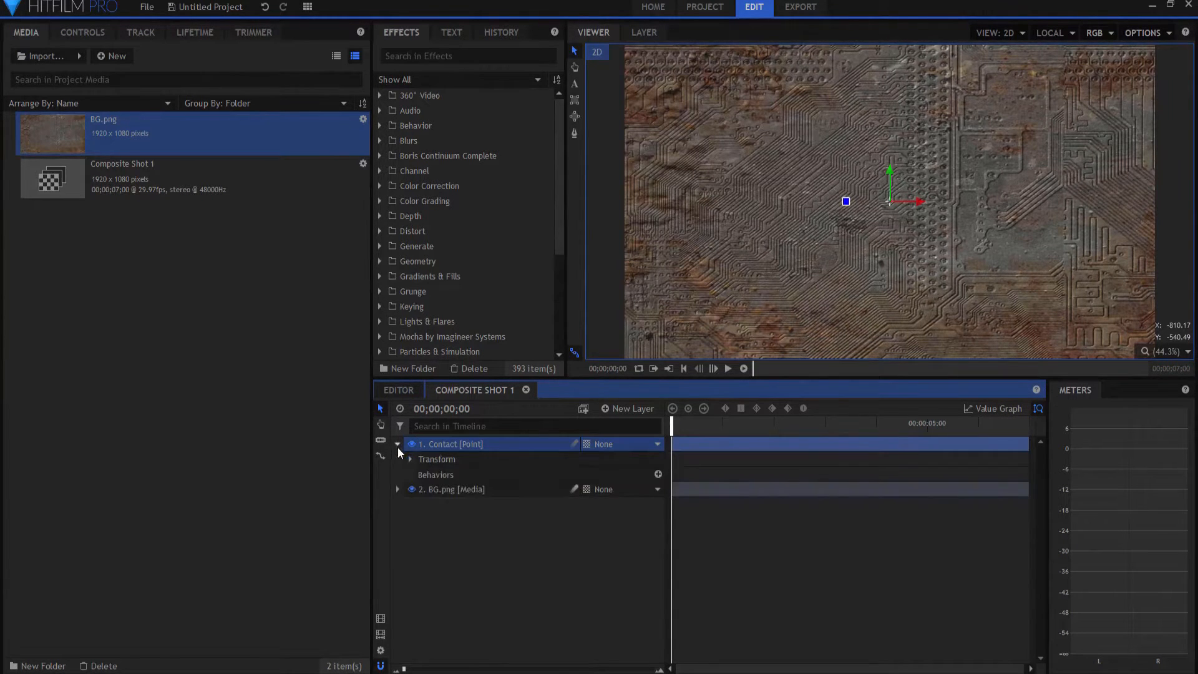
left_click(410, 458)
left_click(454, 491)
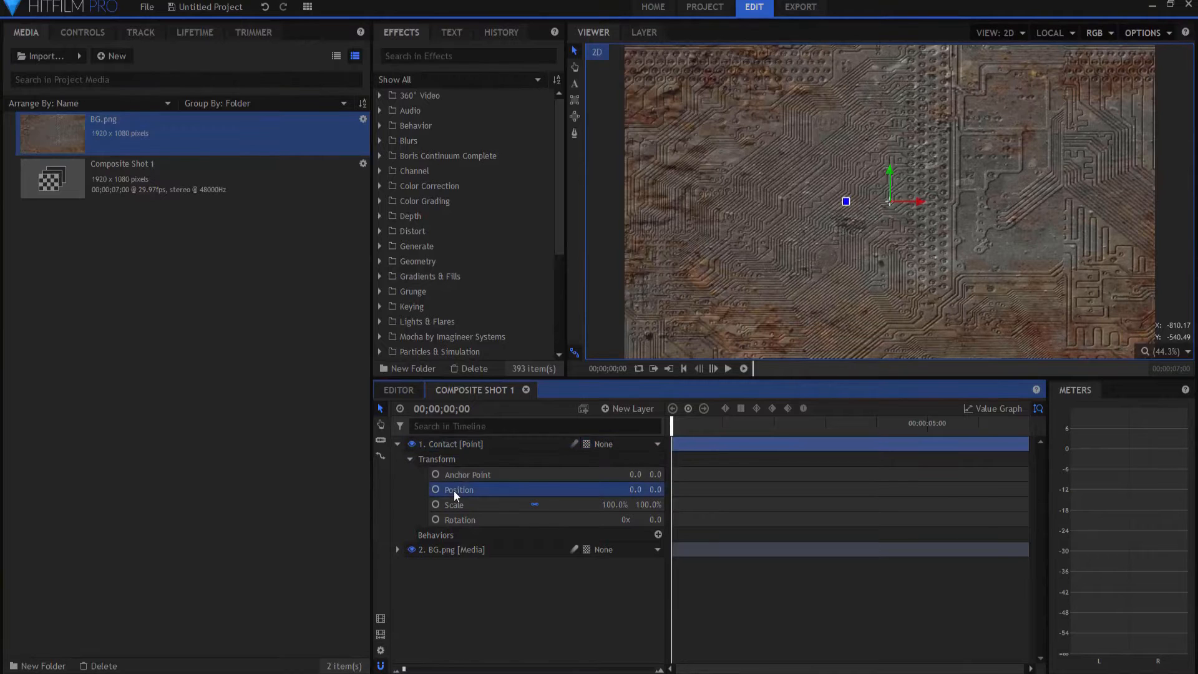
left_click_drag(889, 201, 712, 278)
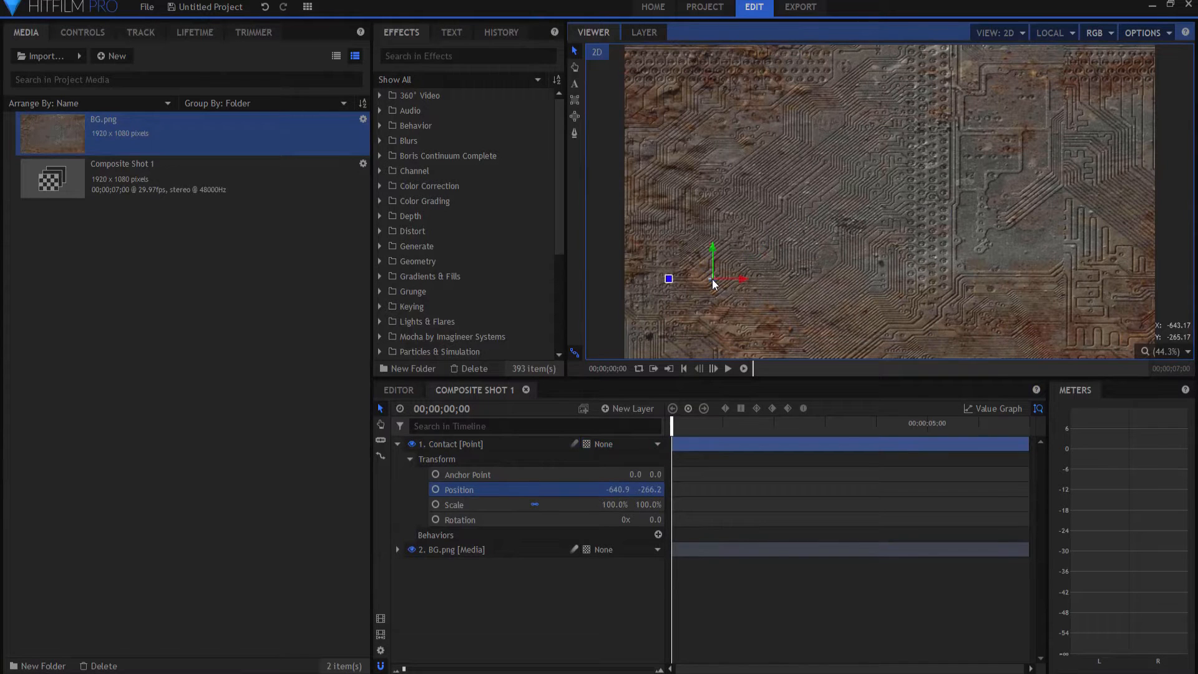
left_click(436, 490)
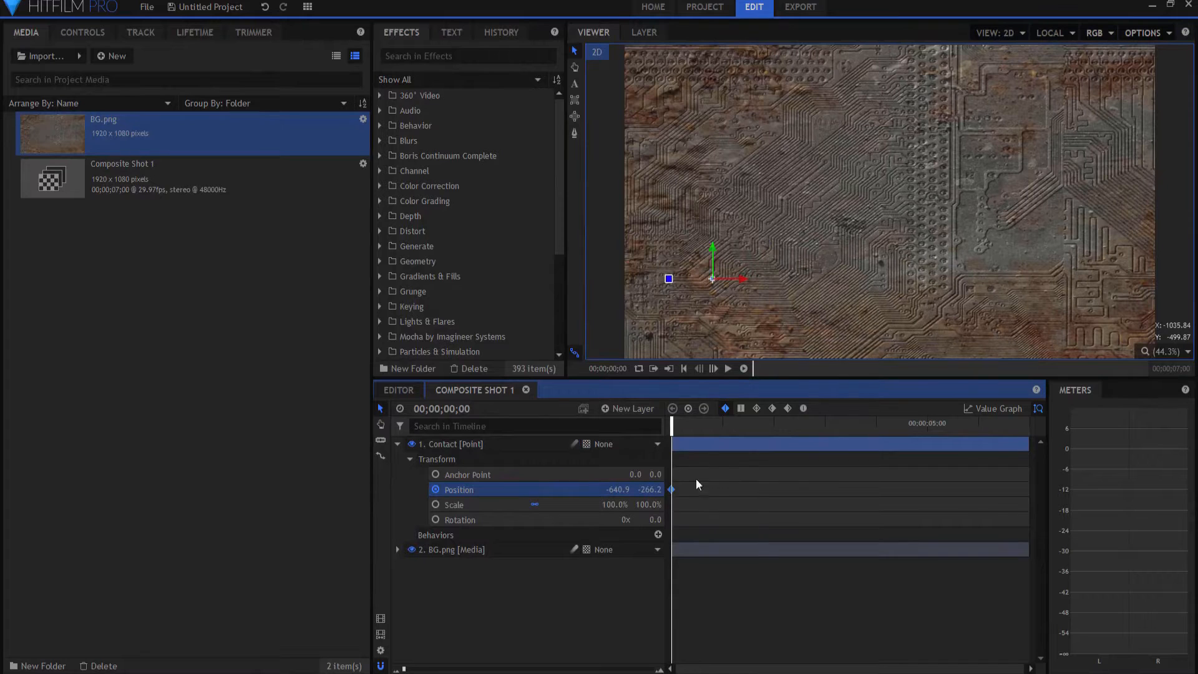
- Keyframe the Contact point at about (-156, 210) at 2 seconds and (474, -208) at 4 seconds, and preview its motion from the start
left_click(773, 420)
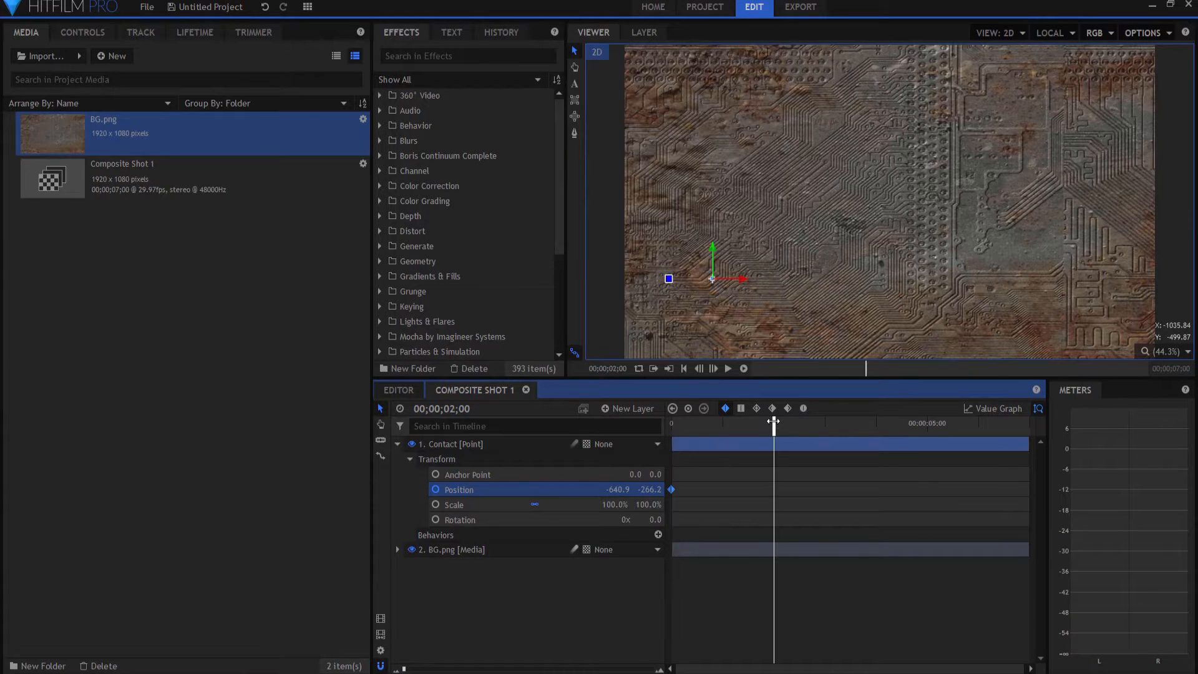
left_click_drag(711, 277, 846, 141)
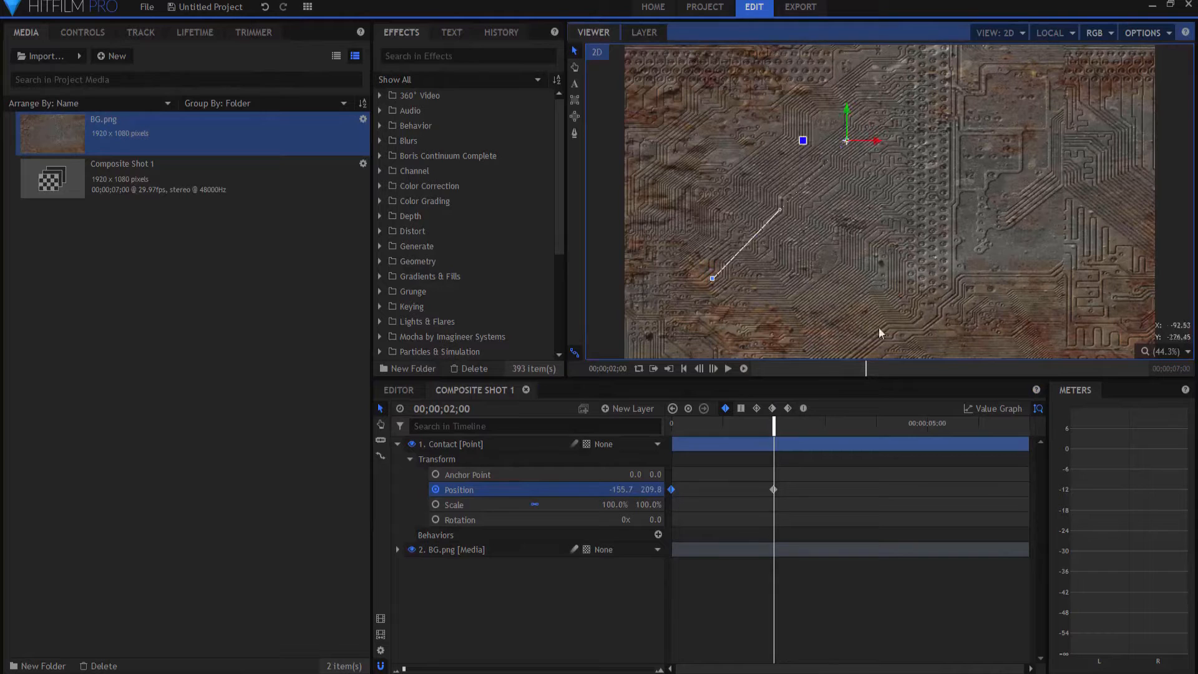
left_click(877, 422)
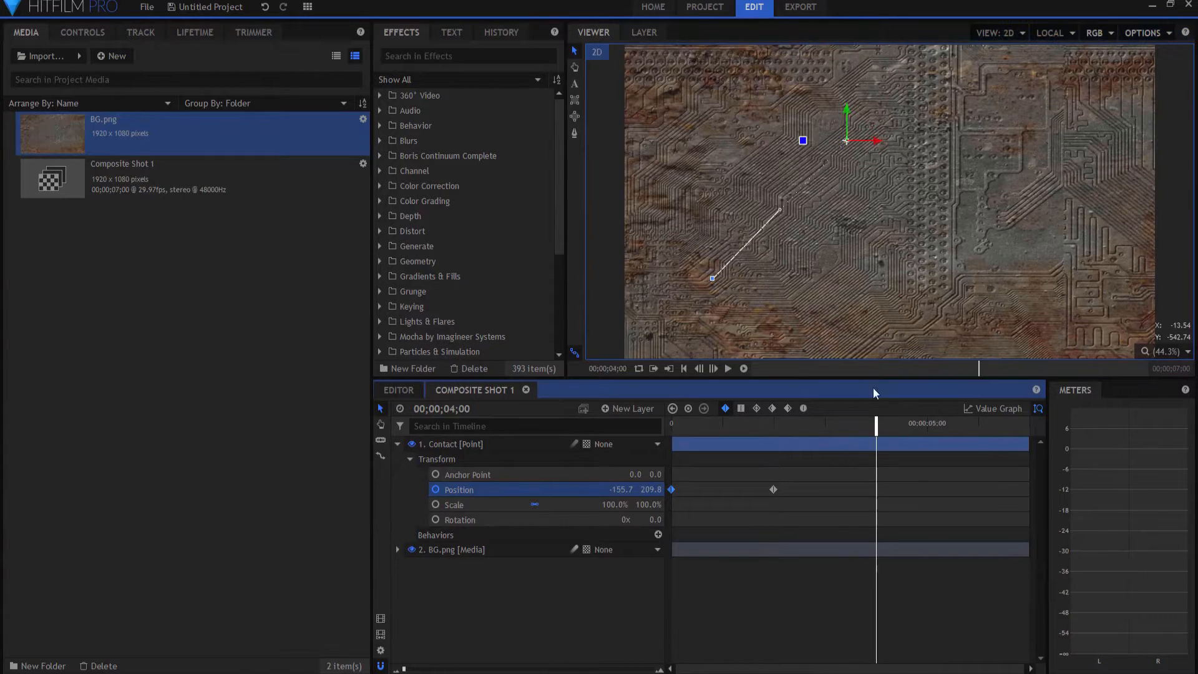
left_click_drag(844, 140, 1018, 262)
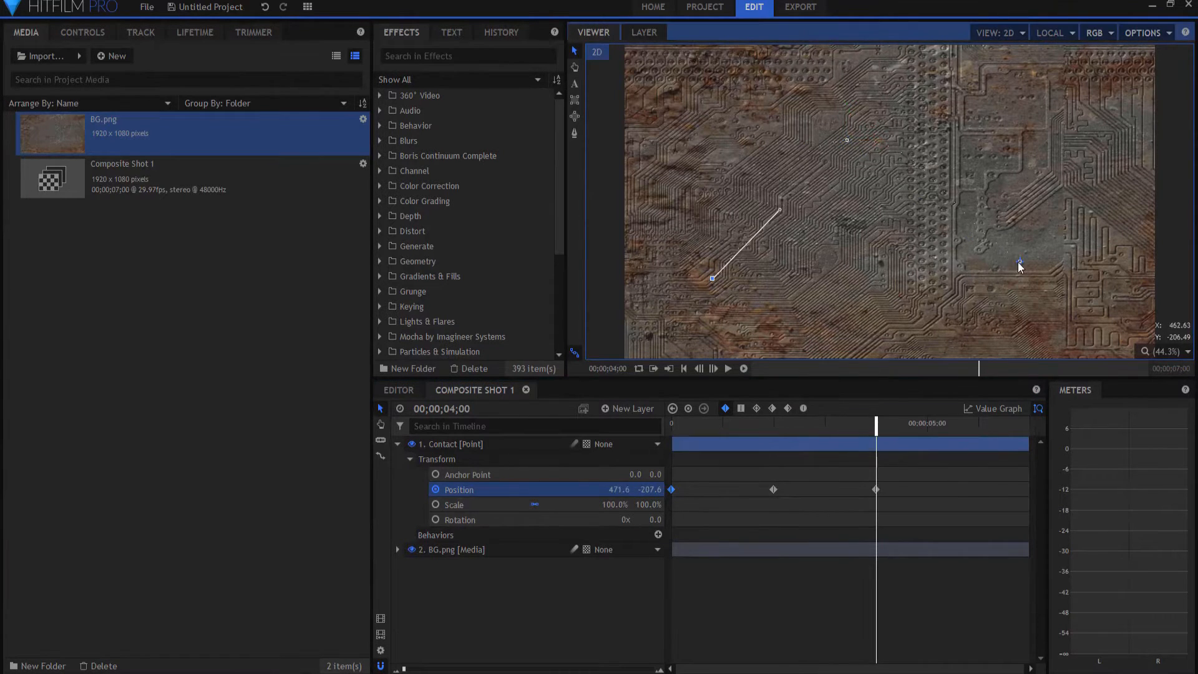
left_click(684, 368)
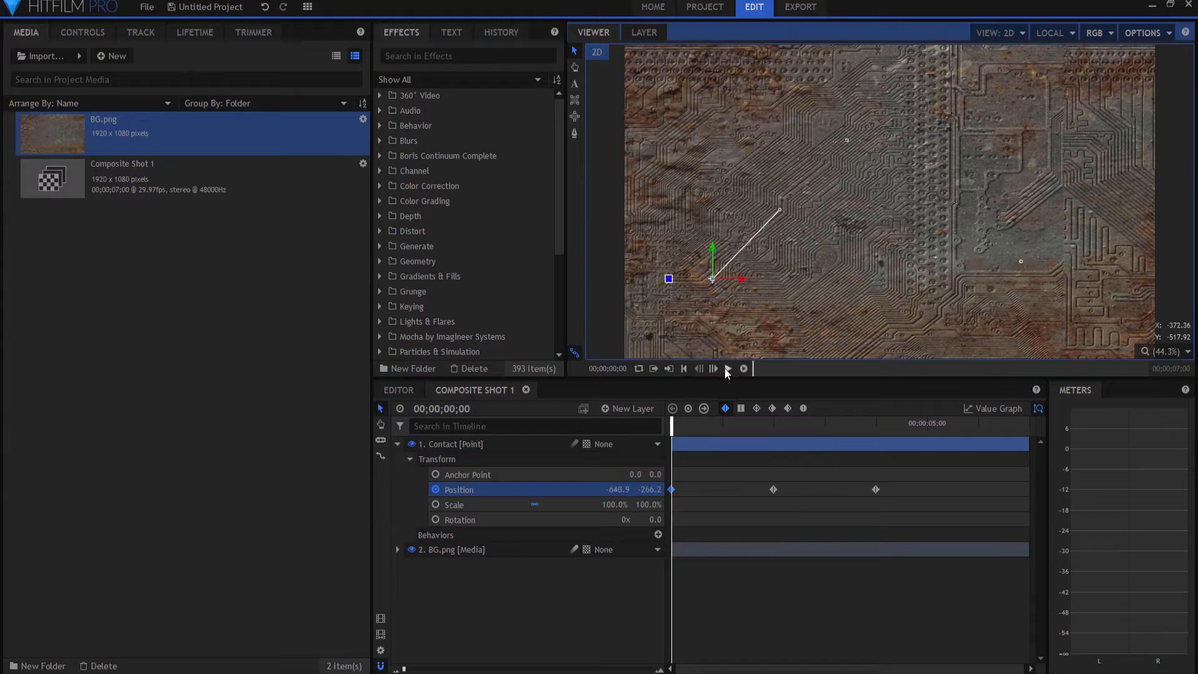
left_click(727, 367)
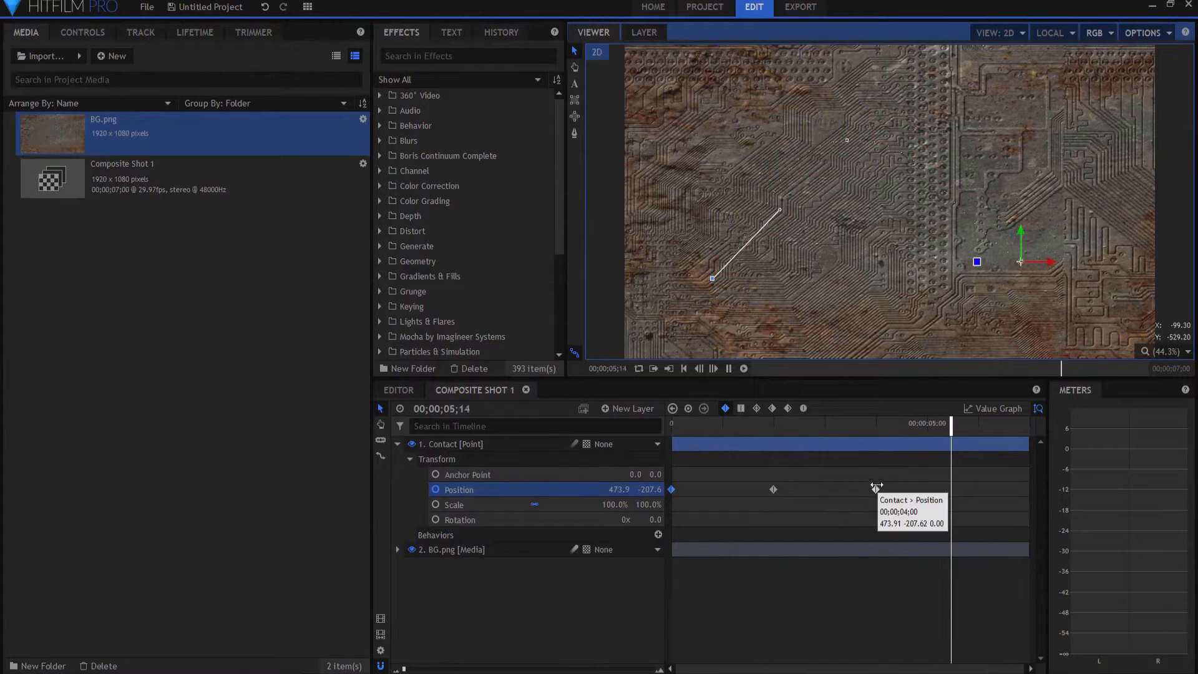
- Return to 4 seconds, add a Particle Simulator layer beneath the Contact point, and play back its particles
left_click(876, 421)
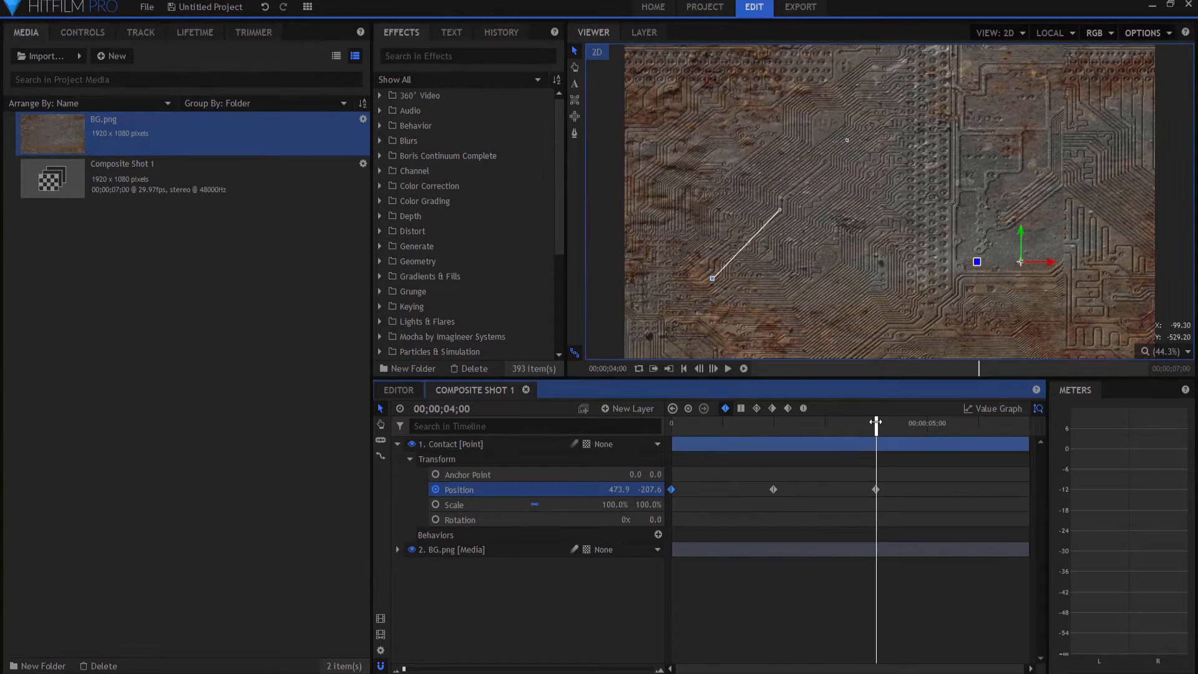
left_click(398, 443)
scroll(421, 178, "down", 3)
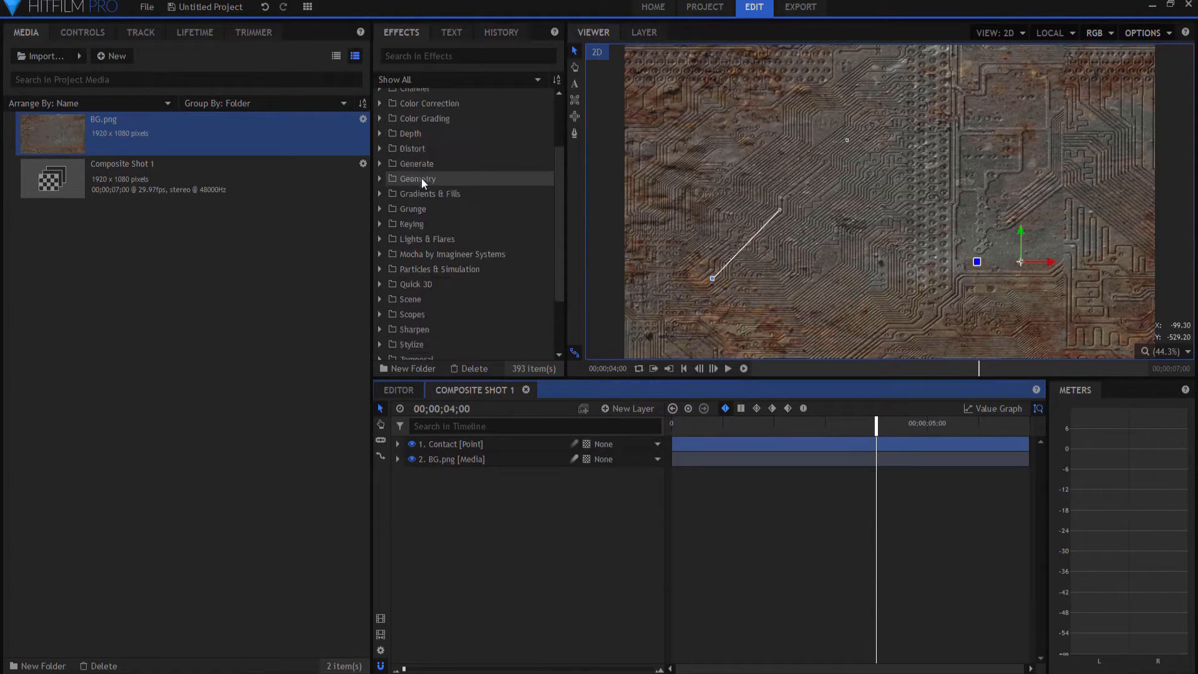
scroll(421, 178, "down", 3)
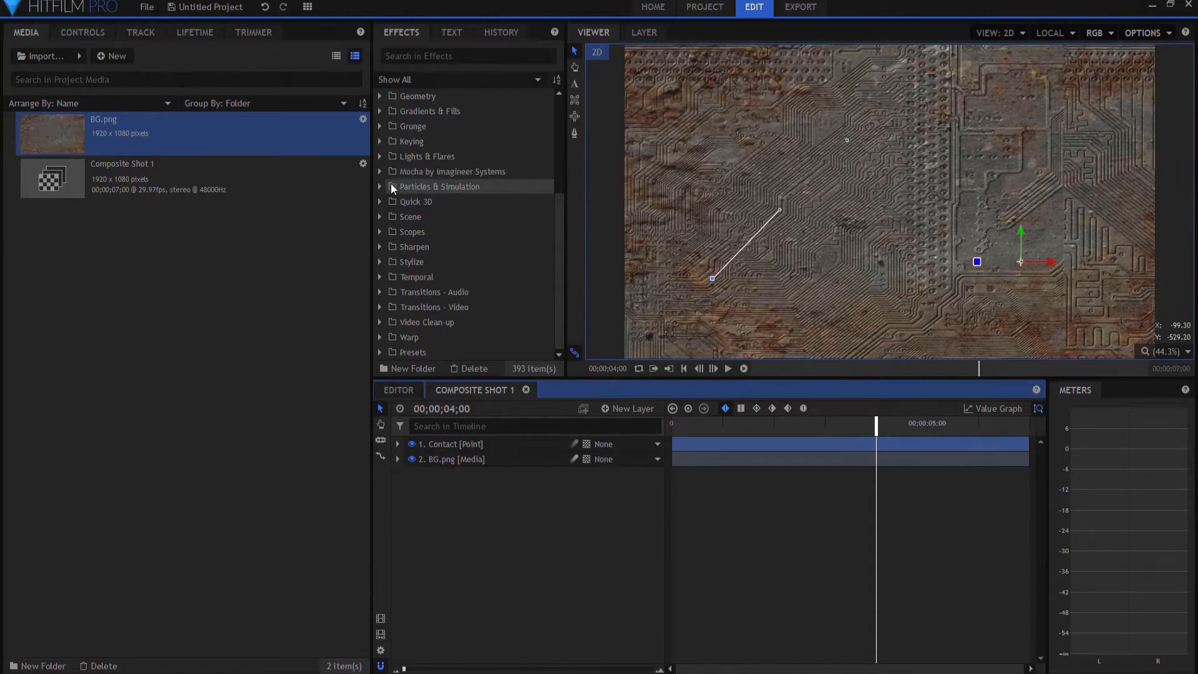
left_click(379, 186)
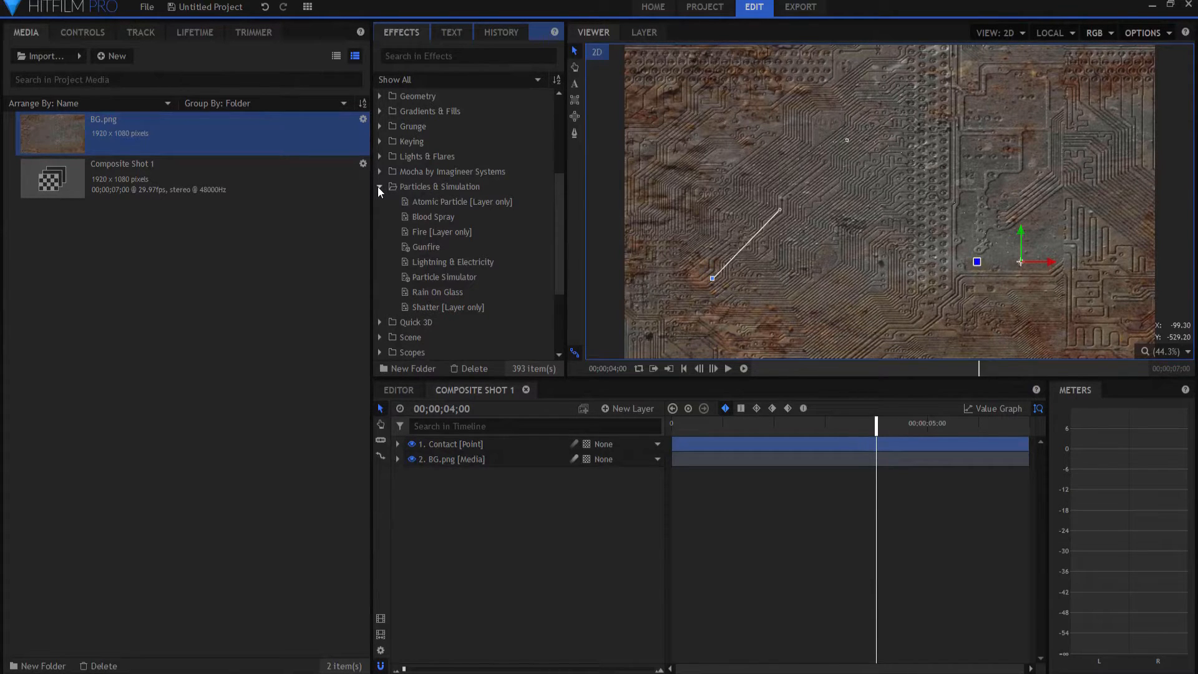
left_click_drag(430, 278, 453, 451)
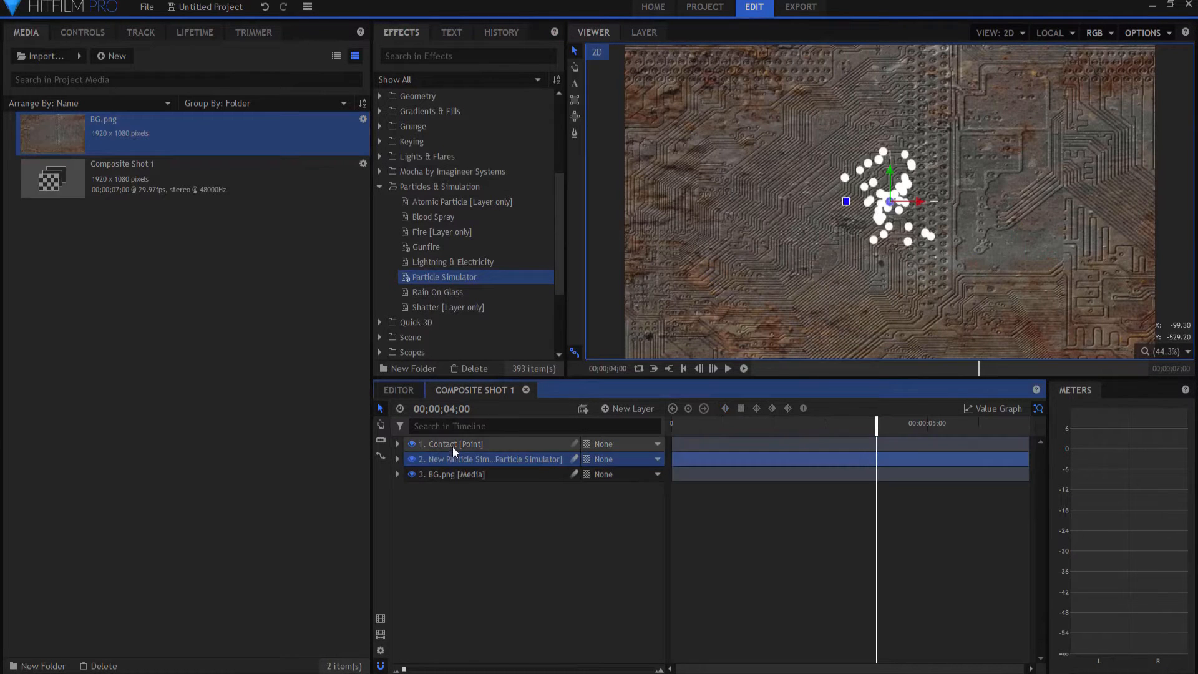
left_click(728, 369)
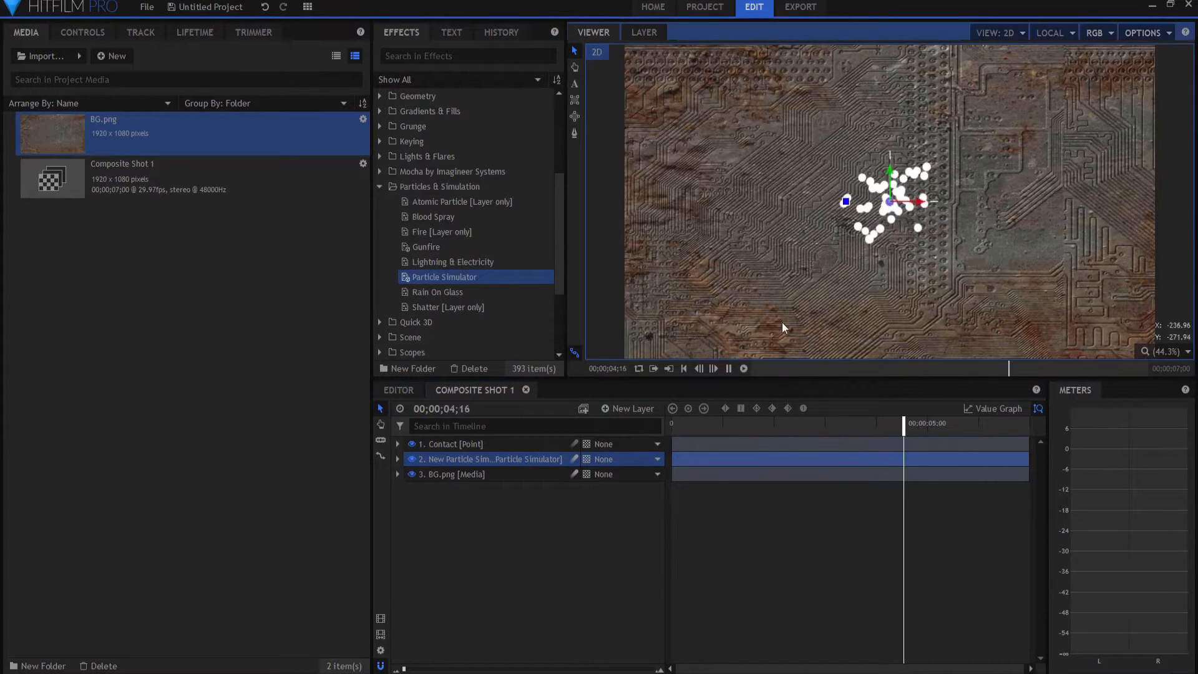
- Attach the particle simulator's emitter shape to the Contact layer and preview the result from the start
double_click(452, 456)
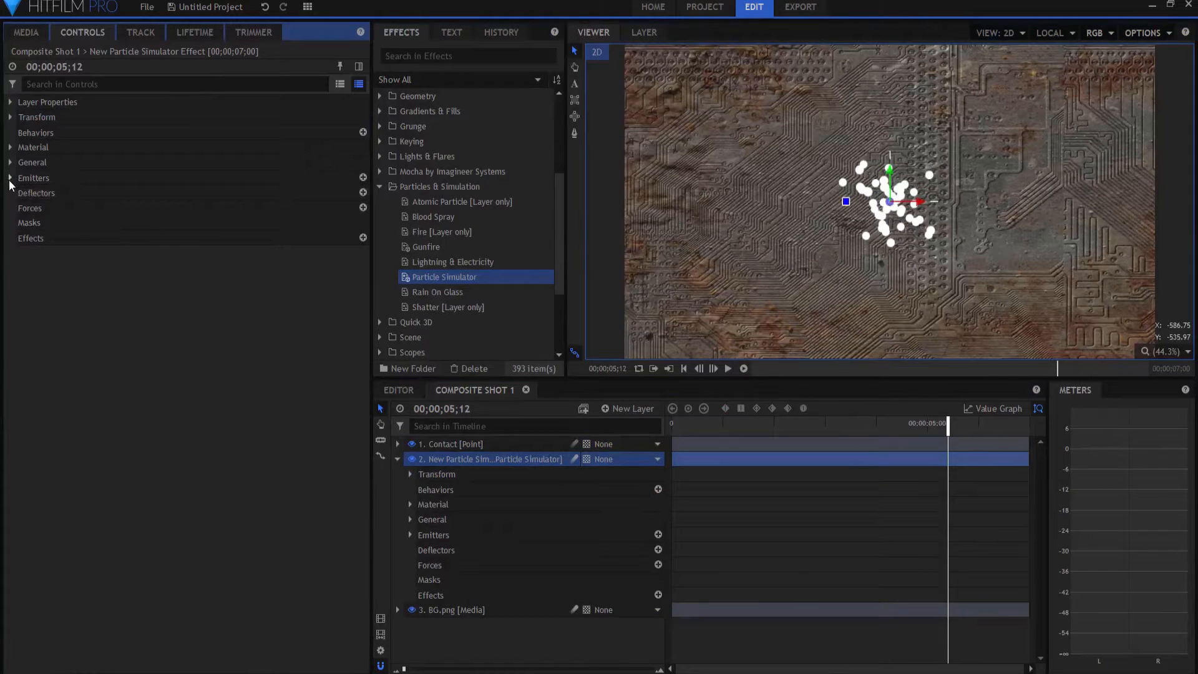
left_click(10, 178)
left_click(22, 193)
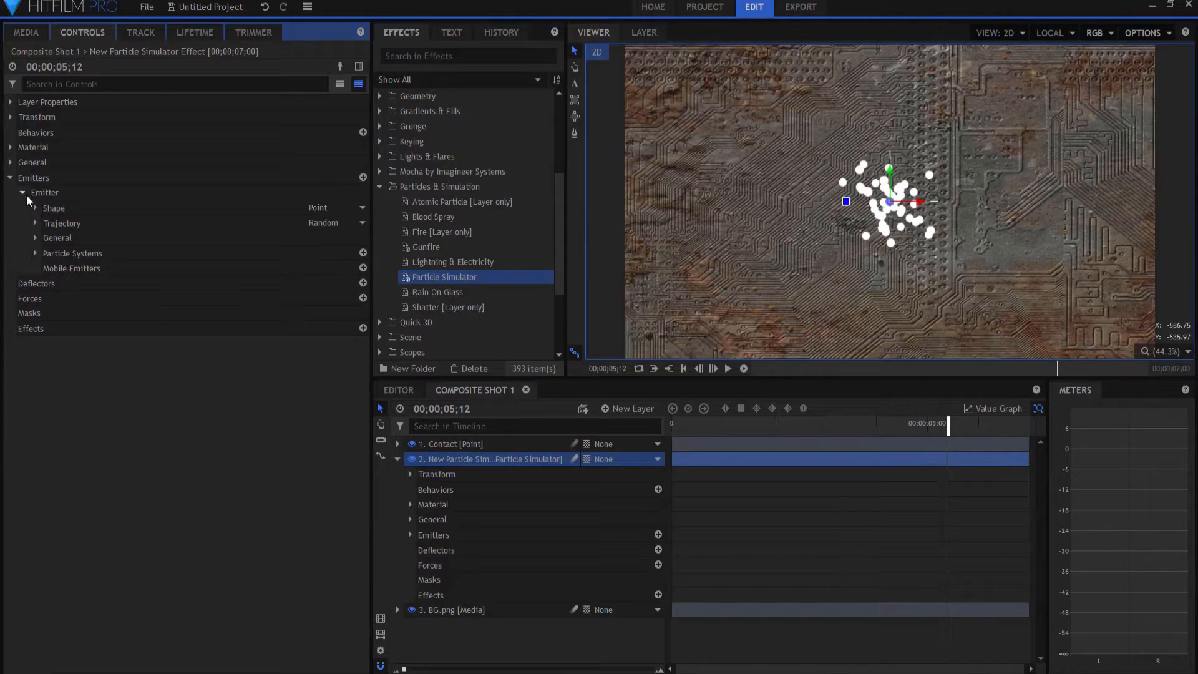
left_click(35, 208)
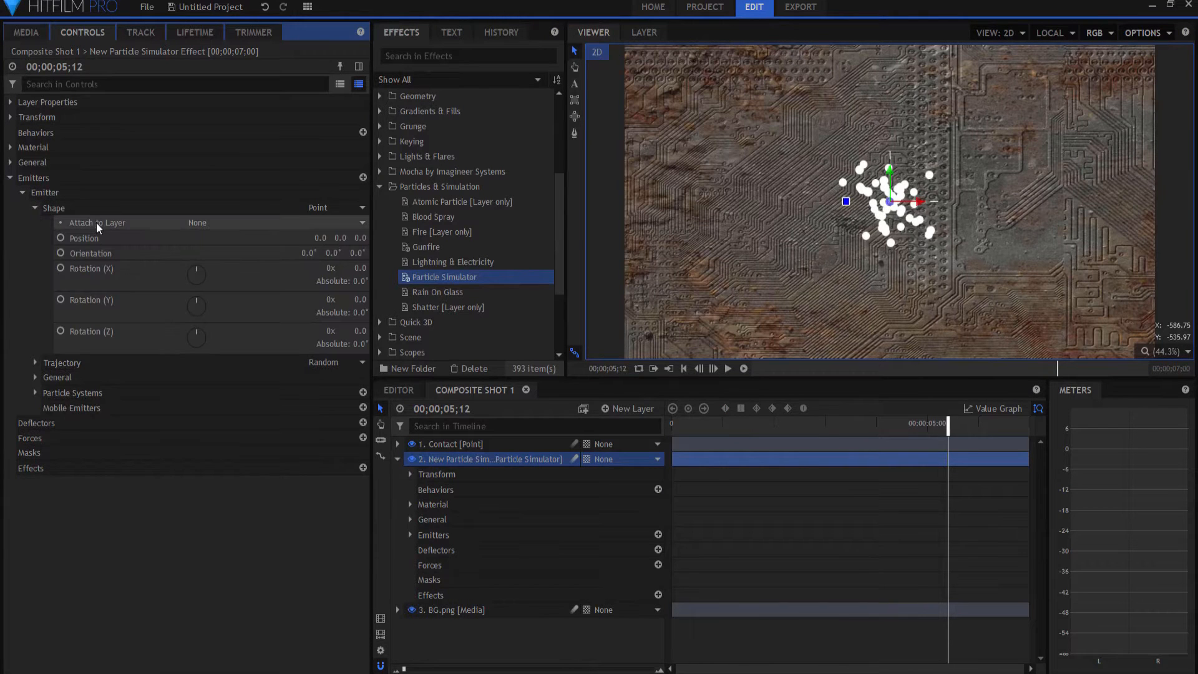
left_click(218, 226)
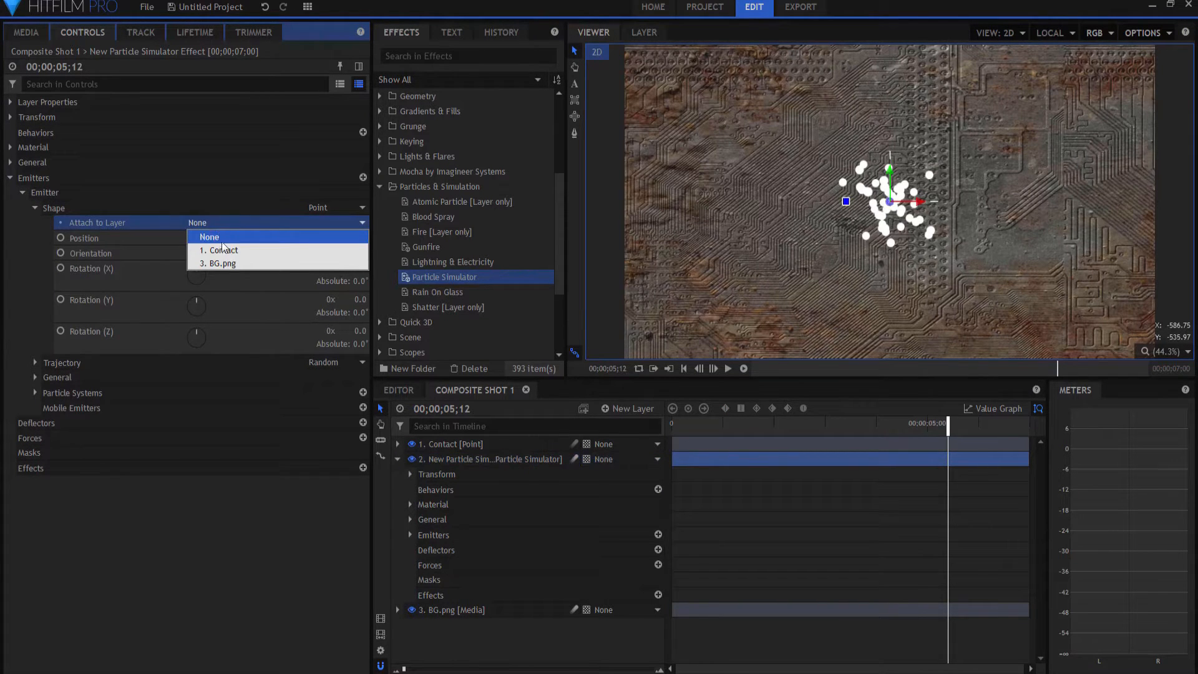
left_click(225, 251)
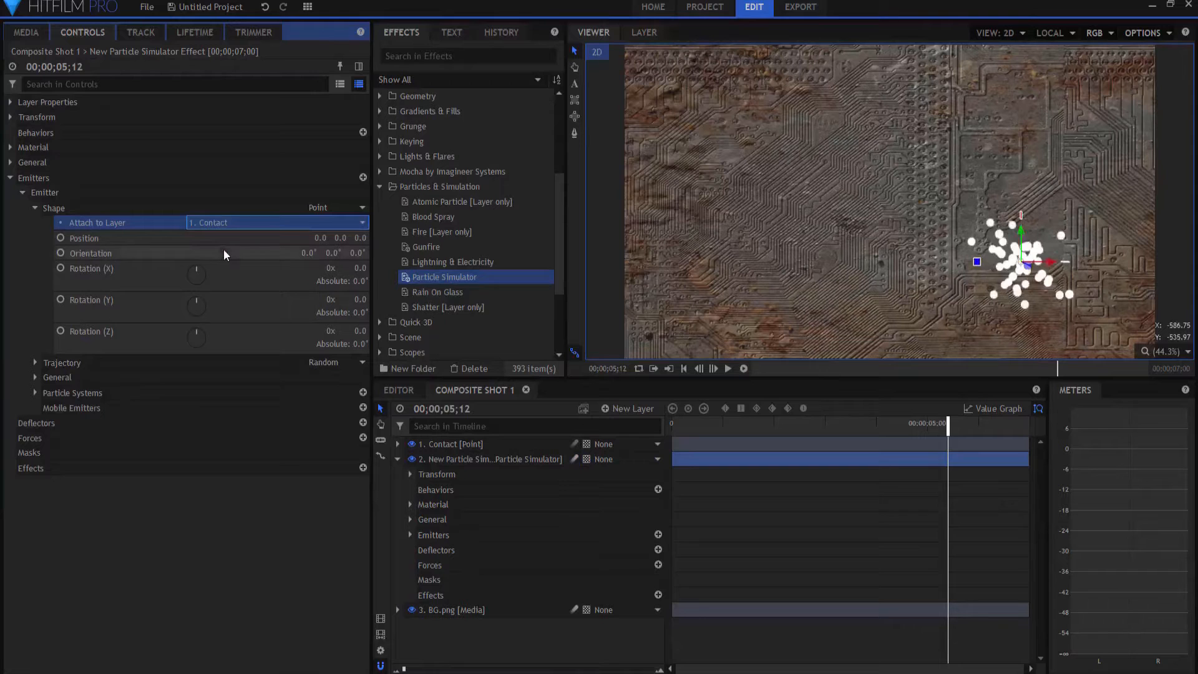
left_click(683, 369)
left_click(728, 368)
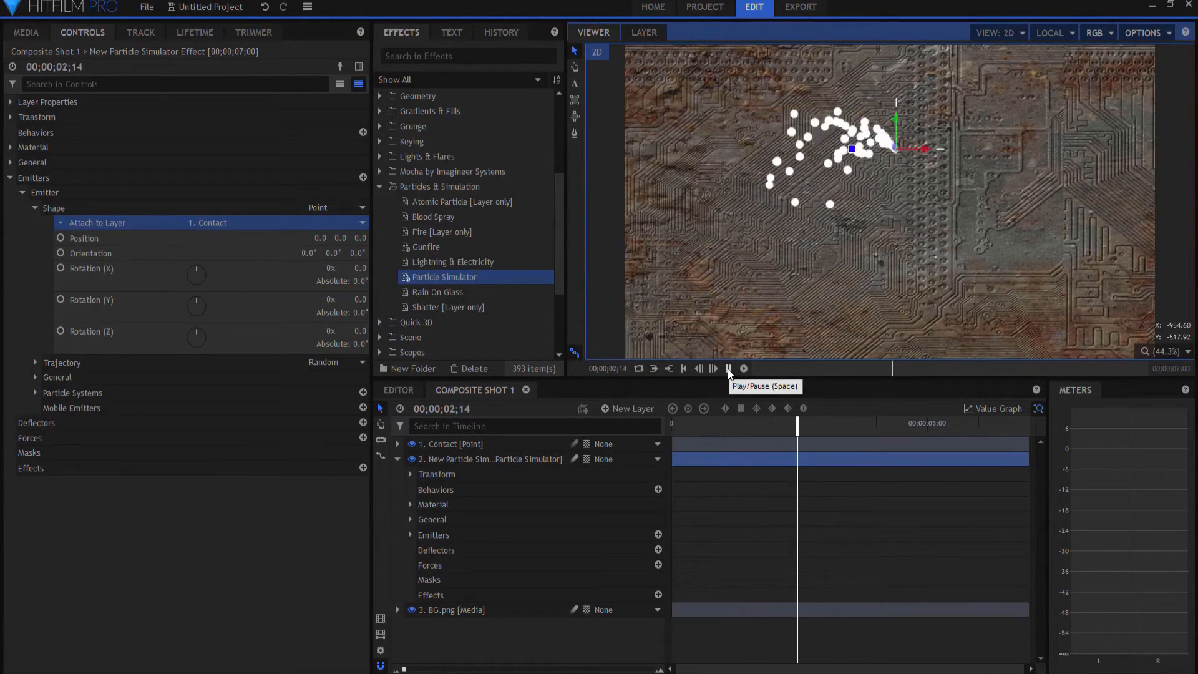
left_click(728, 368)
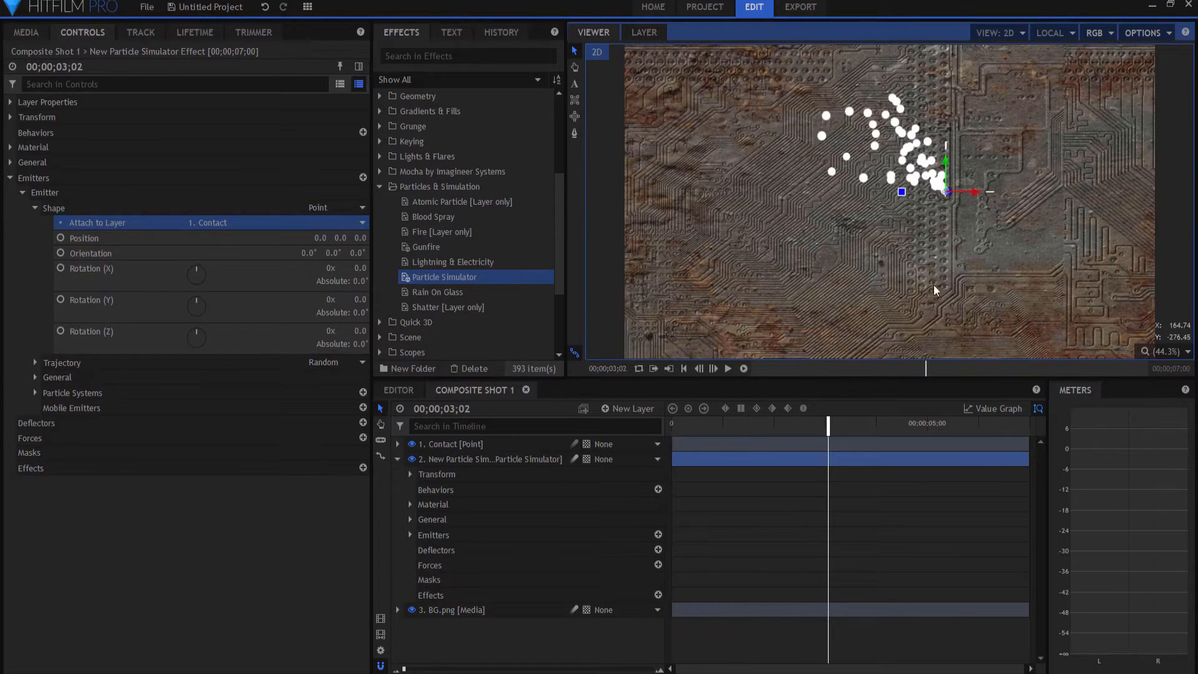
- Set the particle system's movement life to 60 seconds and its speed to 0, and preview the result from the start
left_click(35, 392)
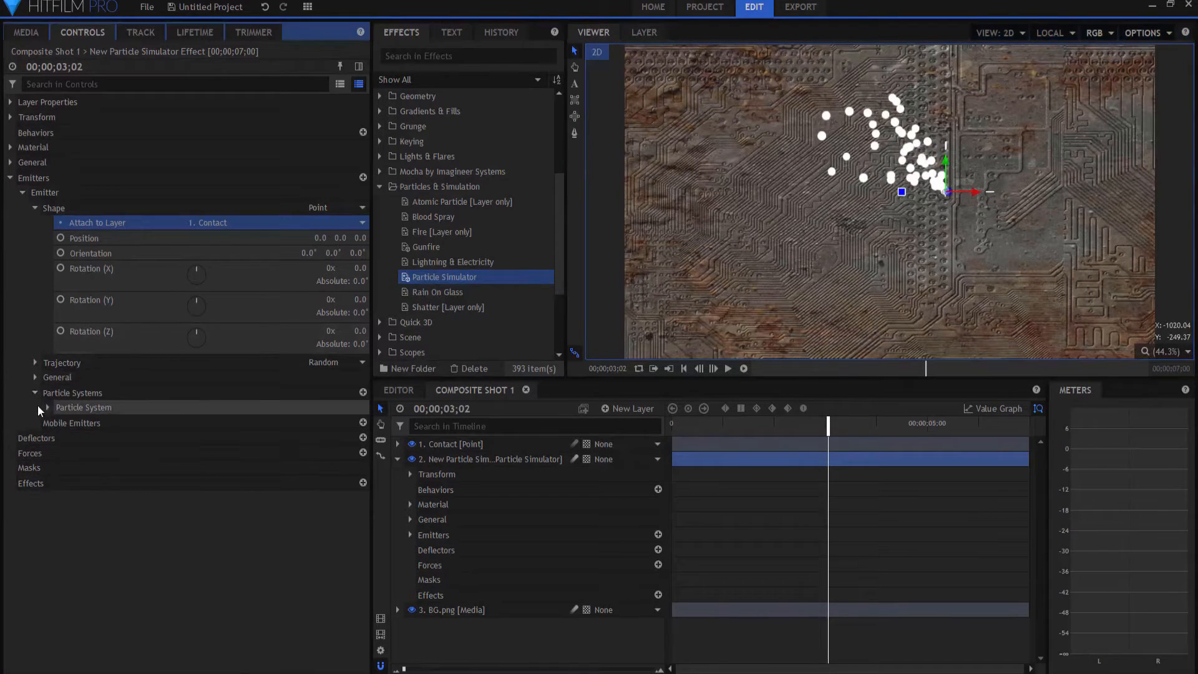
left_click(48, 407)
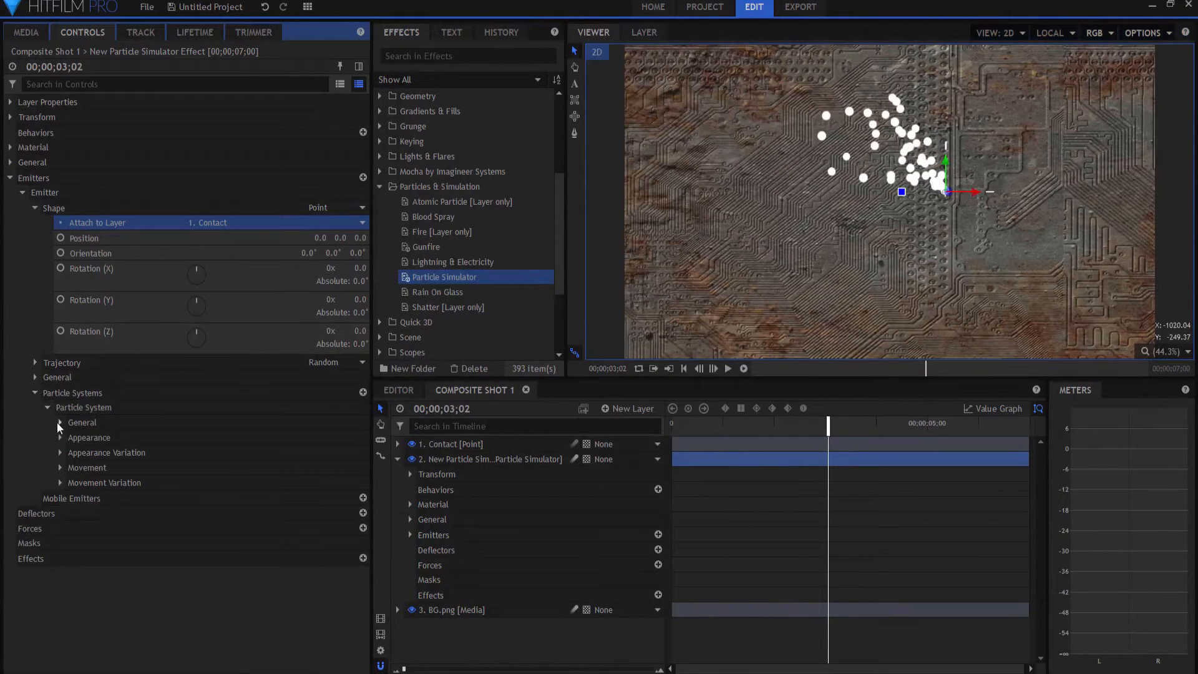
left_click(60, 468)
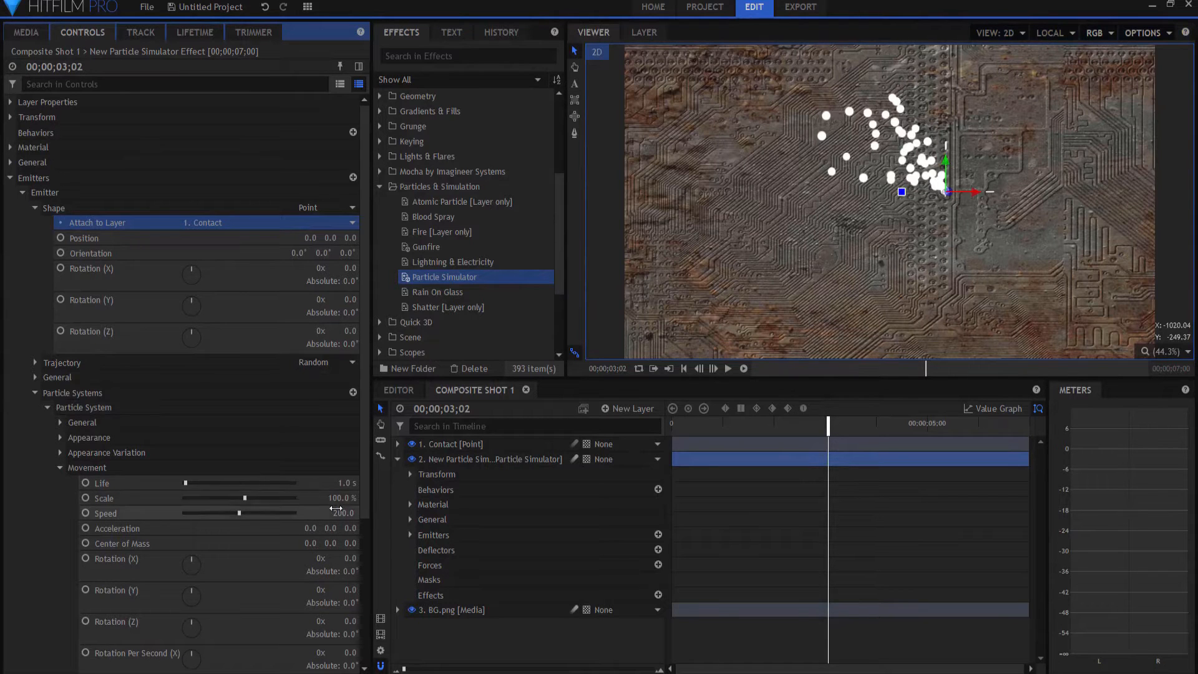
left_click_drag(347, 483, 412, 483)
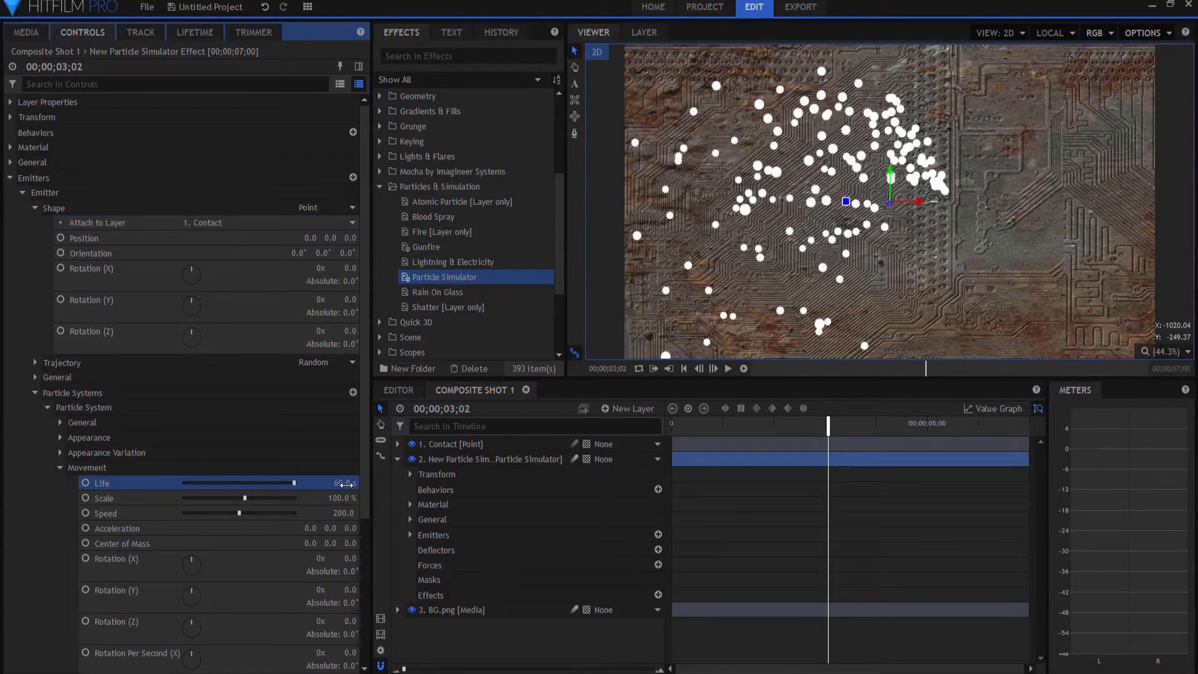
left_click(337, 513)
type("0")
key("Return")
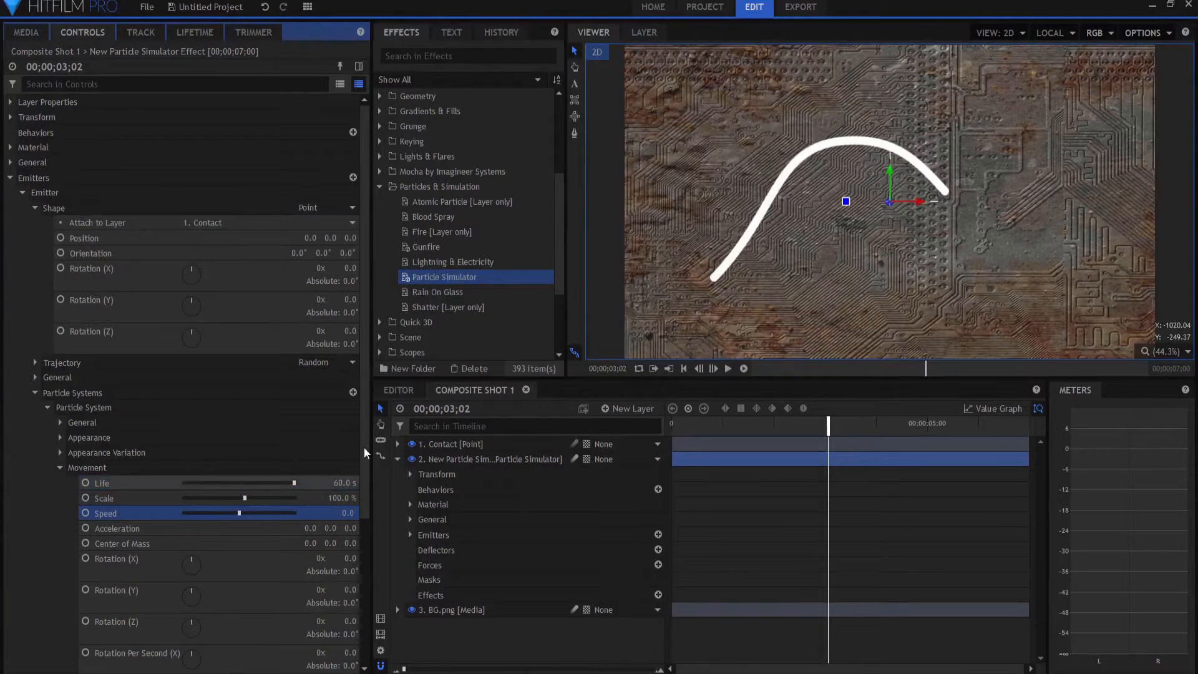
left_click(683, 368)
left_click(727, 368)
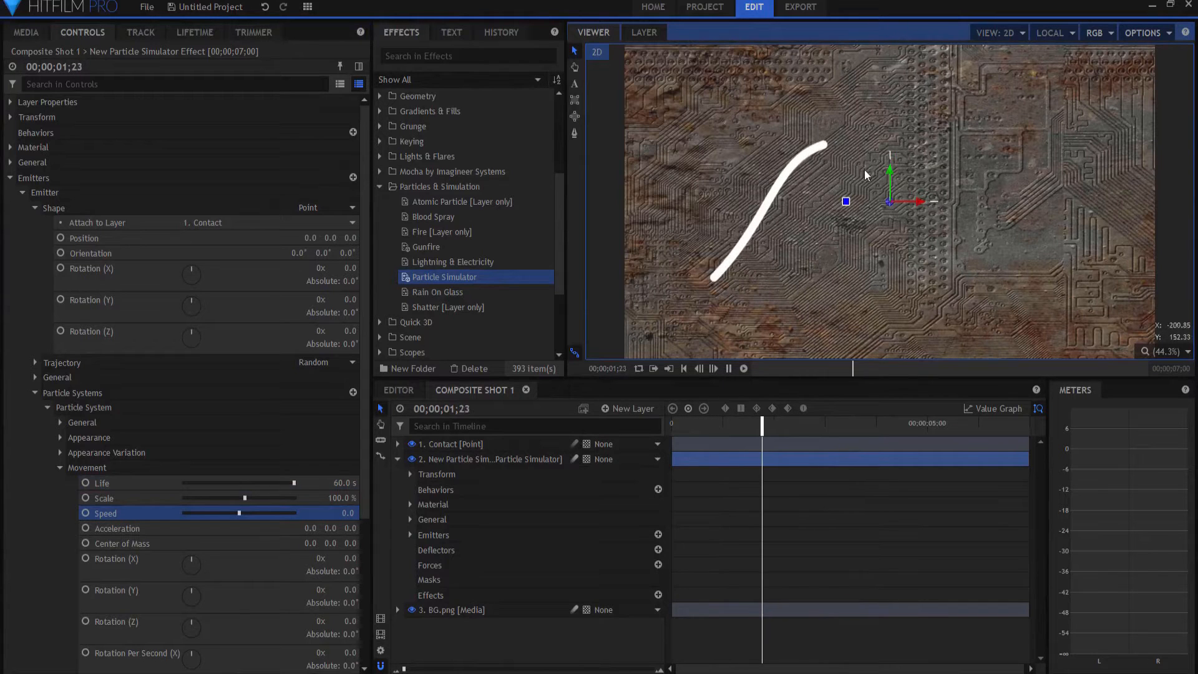
left_click(729, 369)
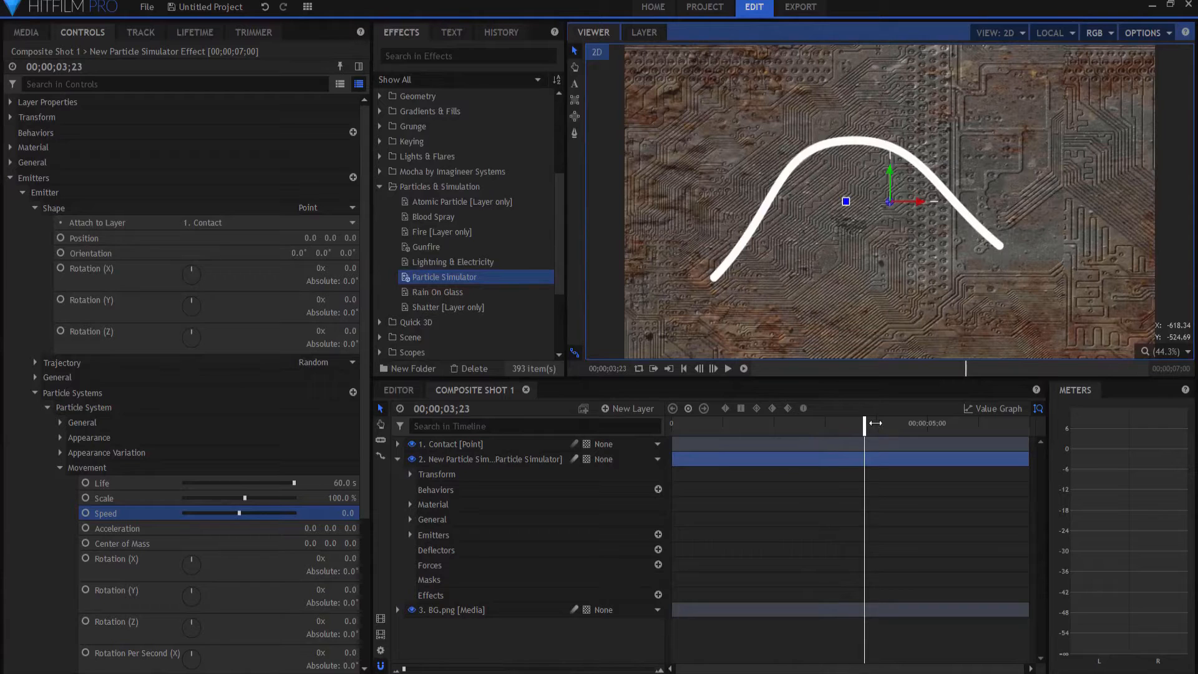
- Keyframe the particle system's Active property on at 4 seconds and off one frame later
left_click(876, 423)
left_click_drag(866, 424, 879, 423)
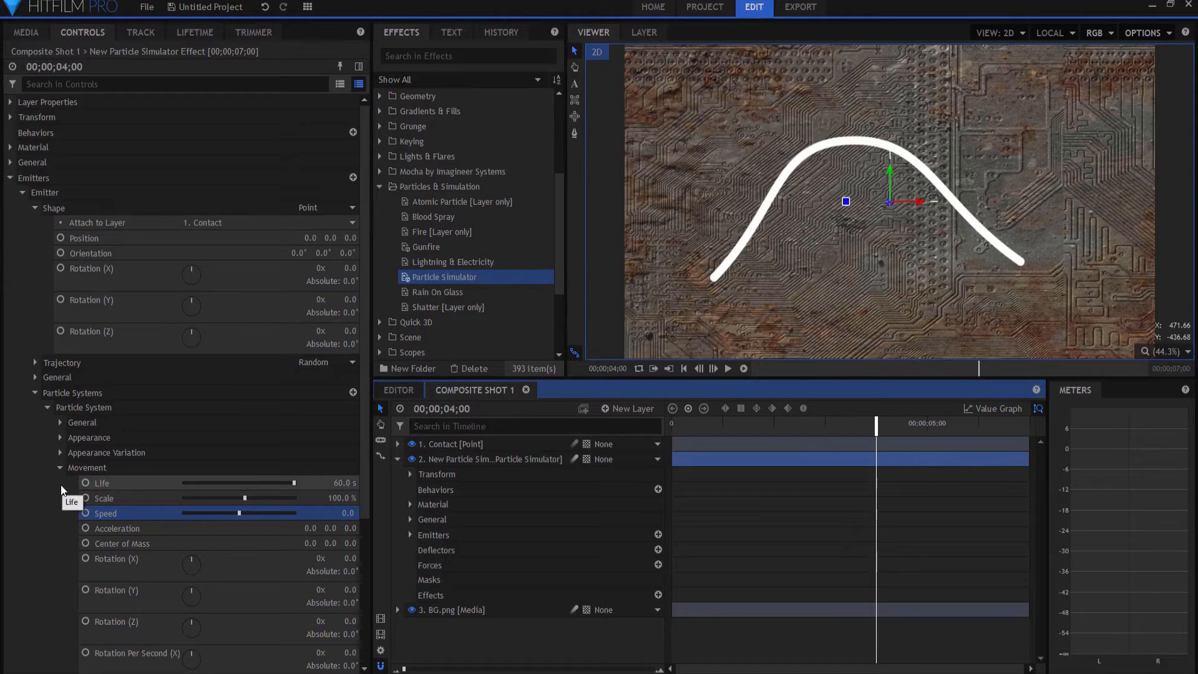
left_click(60, 422)
left_click(84, 437)
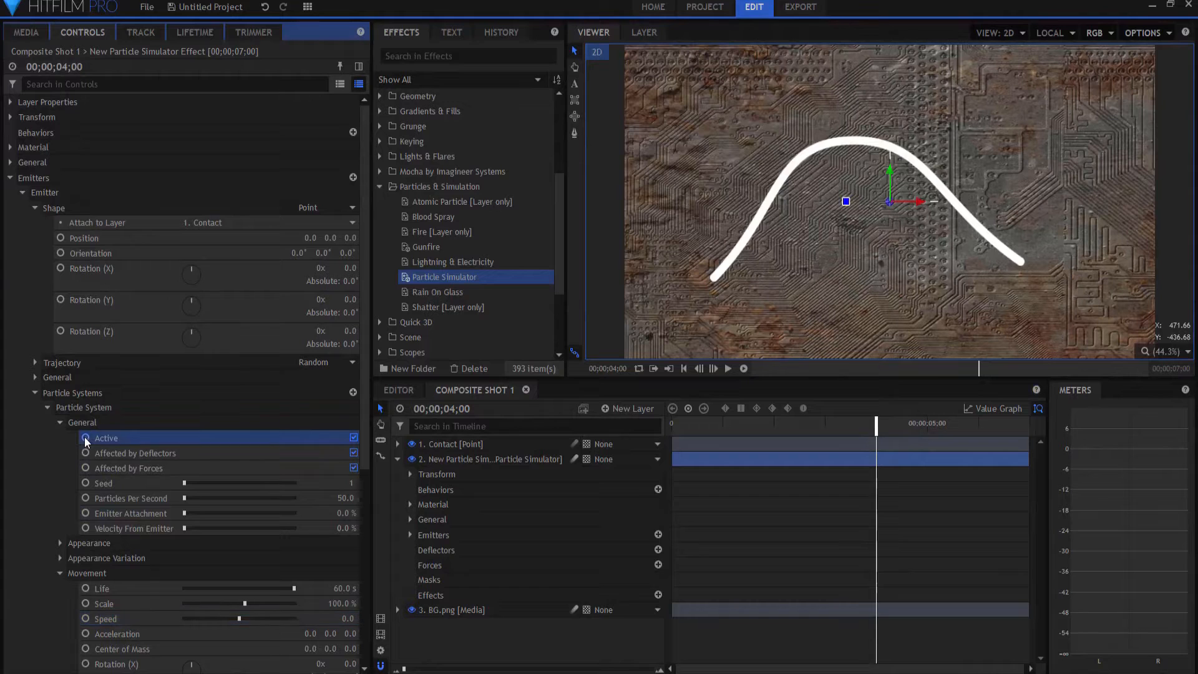
left_click(715, 369)
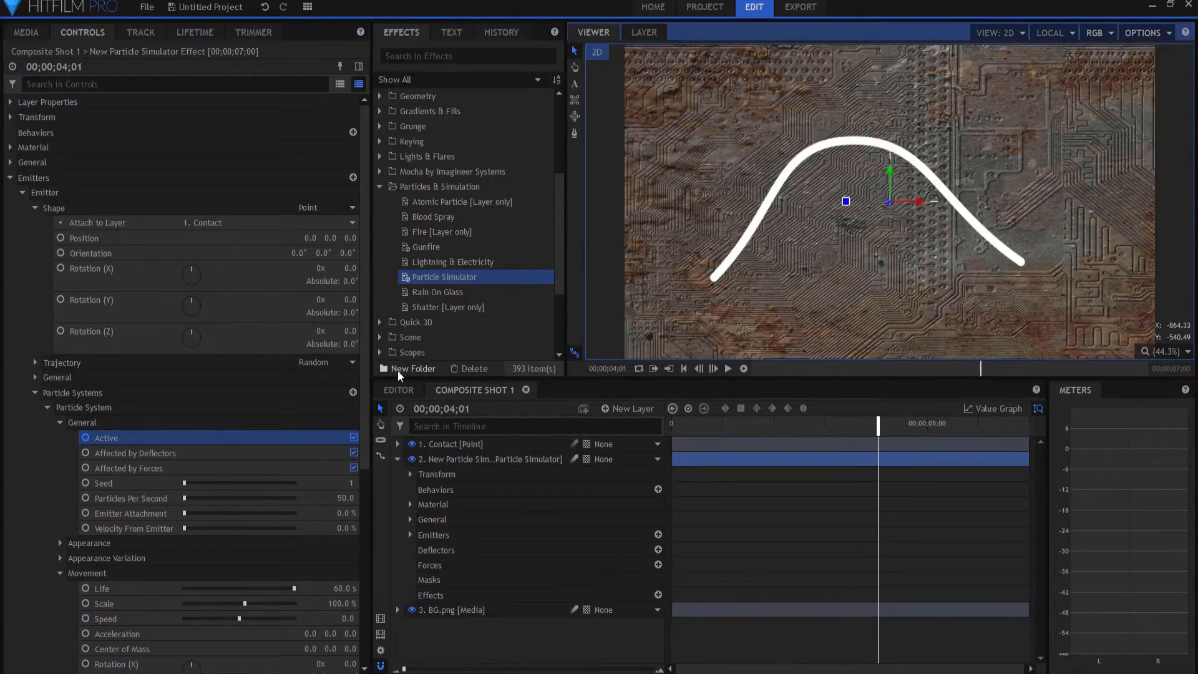
left_click(354, 437)
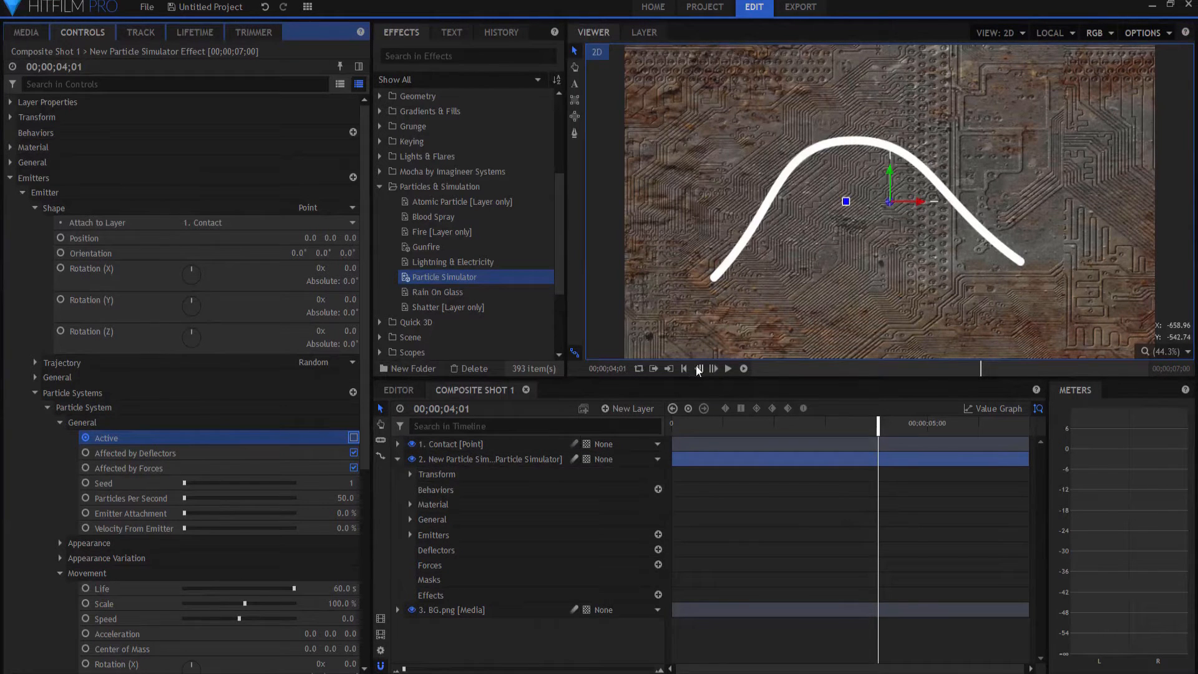
- Give the particles a built-in texture source with the Debris Rock texture
left_click(59, 543)
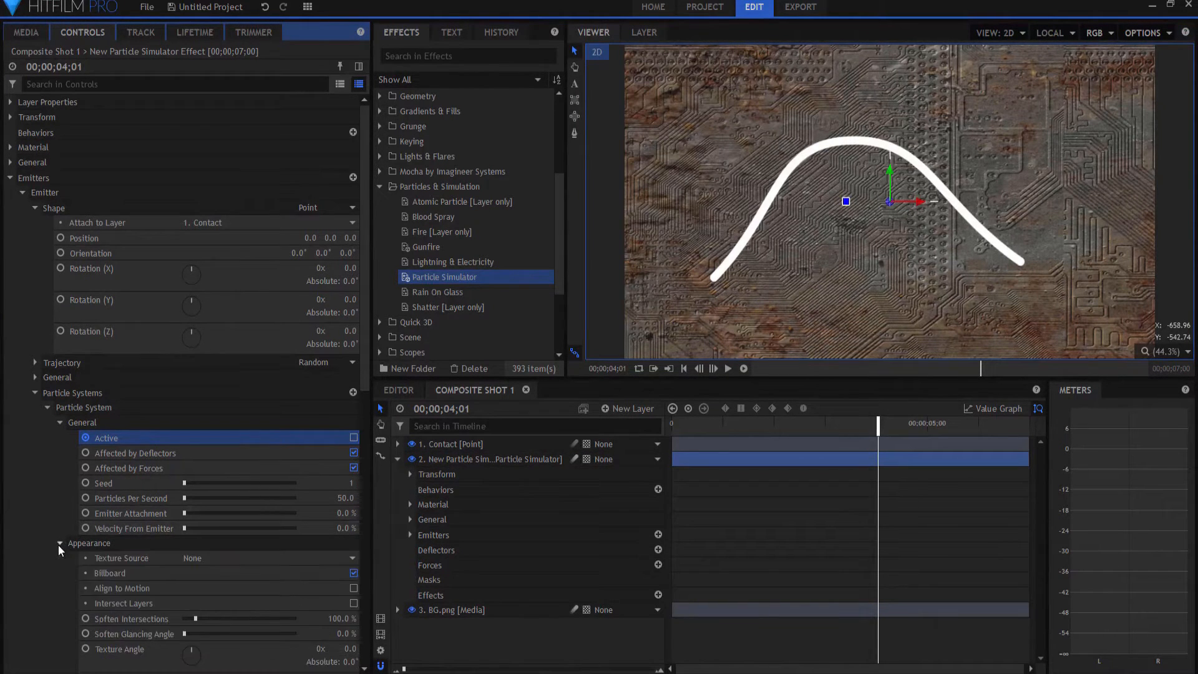
scroll(93, 521, "down", 3)
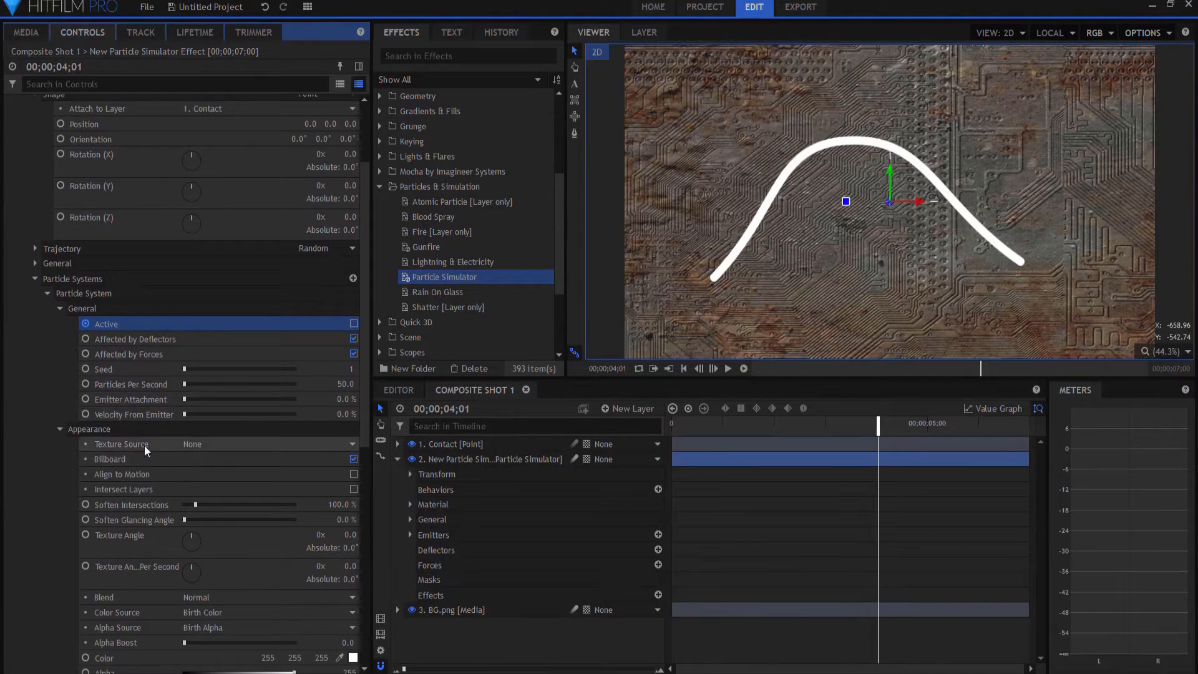
left_click(226, 443)
left_click(219, 485)
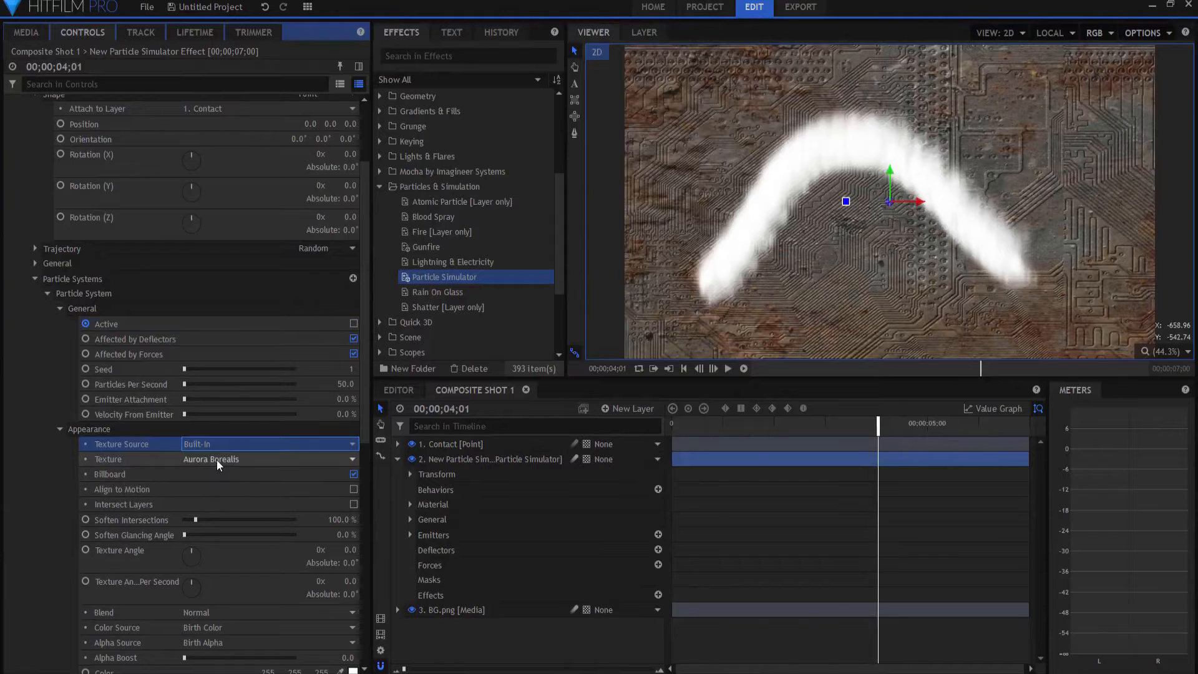
left_click(216, 460)
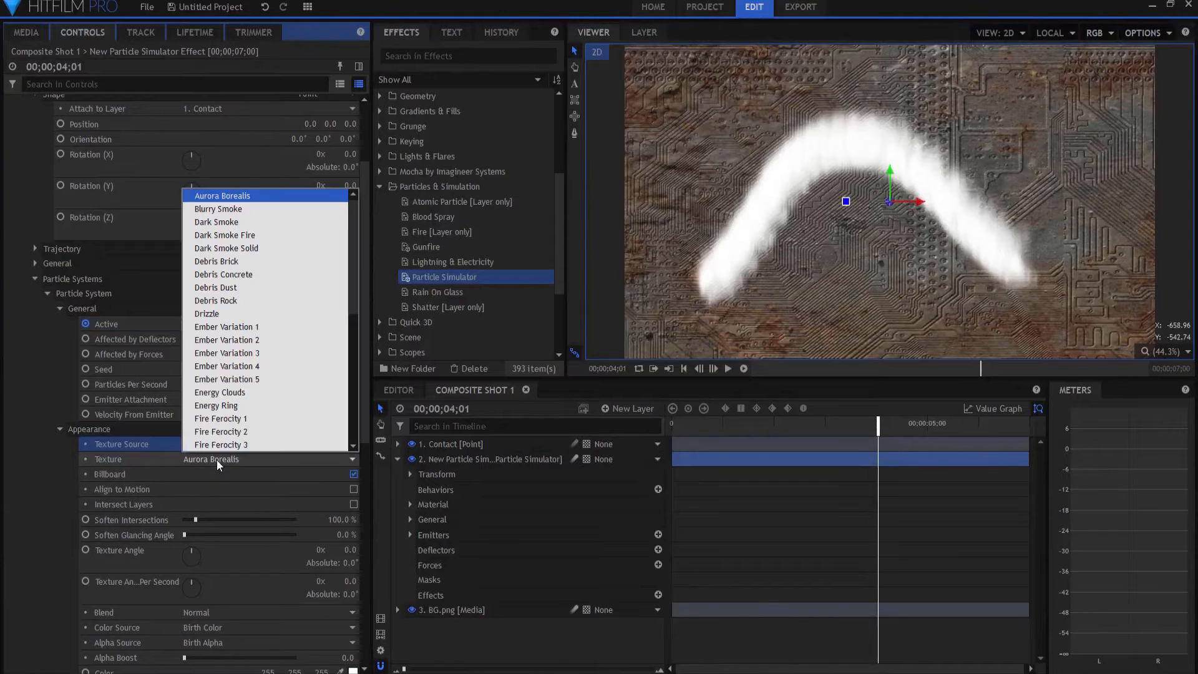
left_click(235, 302)
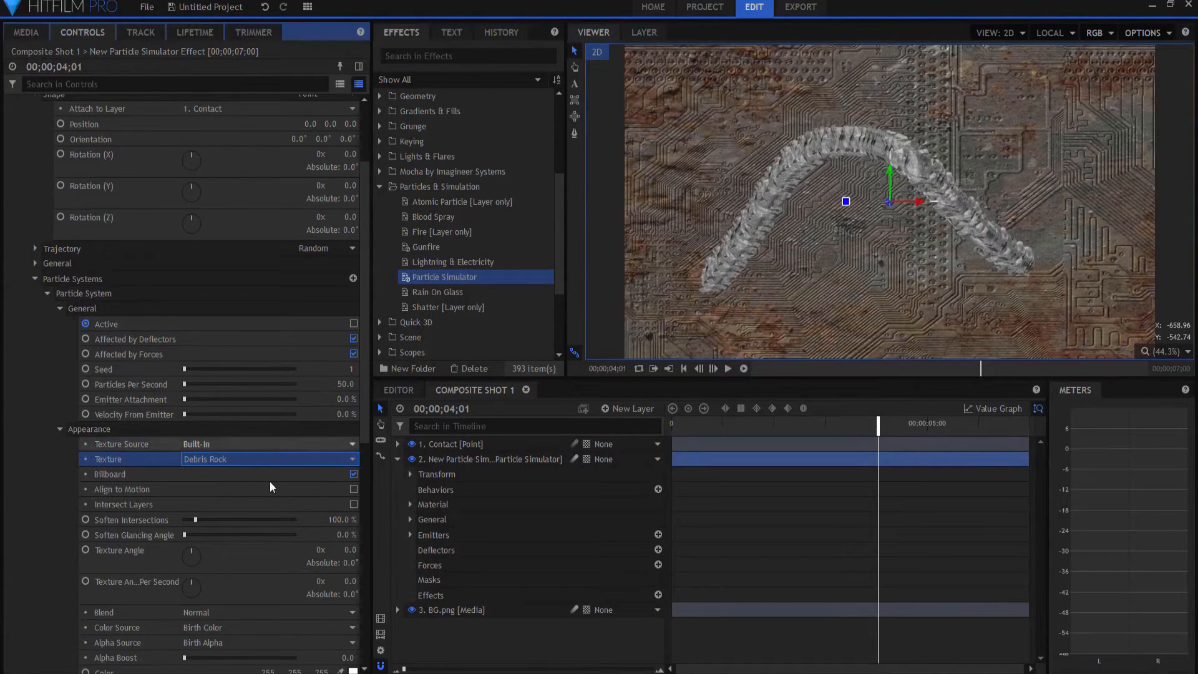
- Set the rock particles' color to dark gray (39, 39, 39) and their movement scale to 35%
scroll(250, 437, "down", 3)
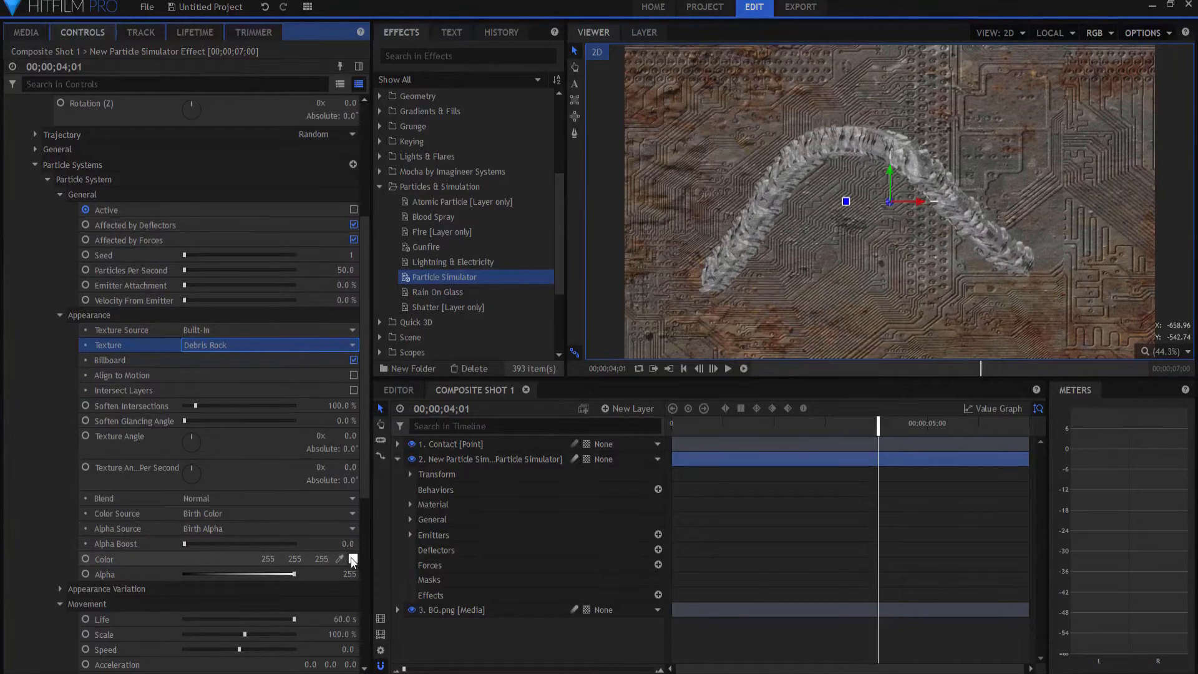
left_click(353, 559)
left_click(745, 272)
left_click_drag(747, 277, 744, 331)
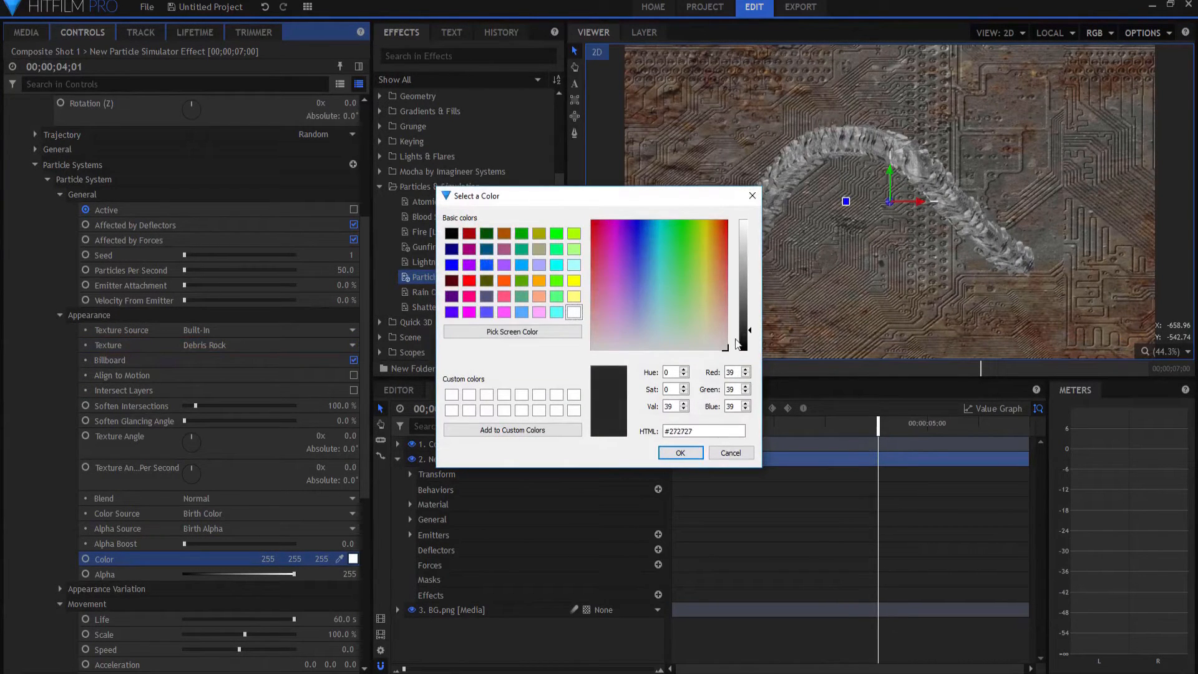
left_click(680, 453)
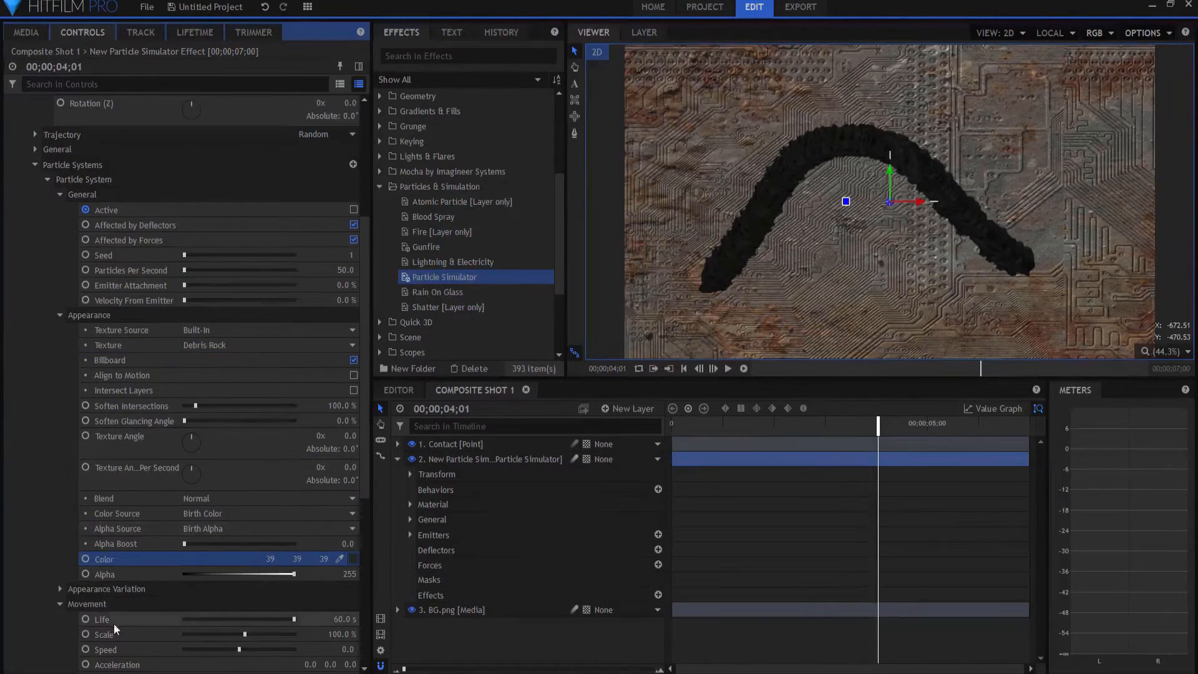
scroll(128, 614, "down", 2)
left_click_drag(337, 576, 302, 577)
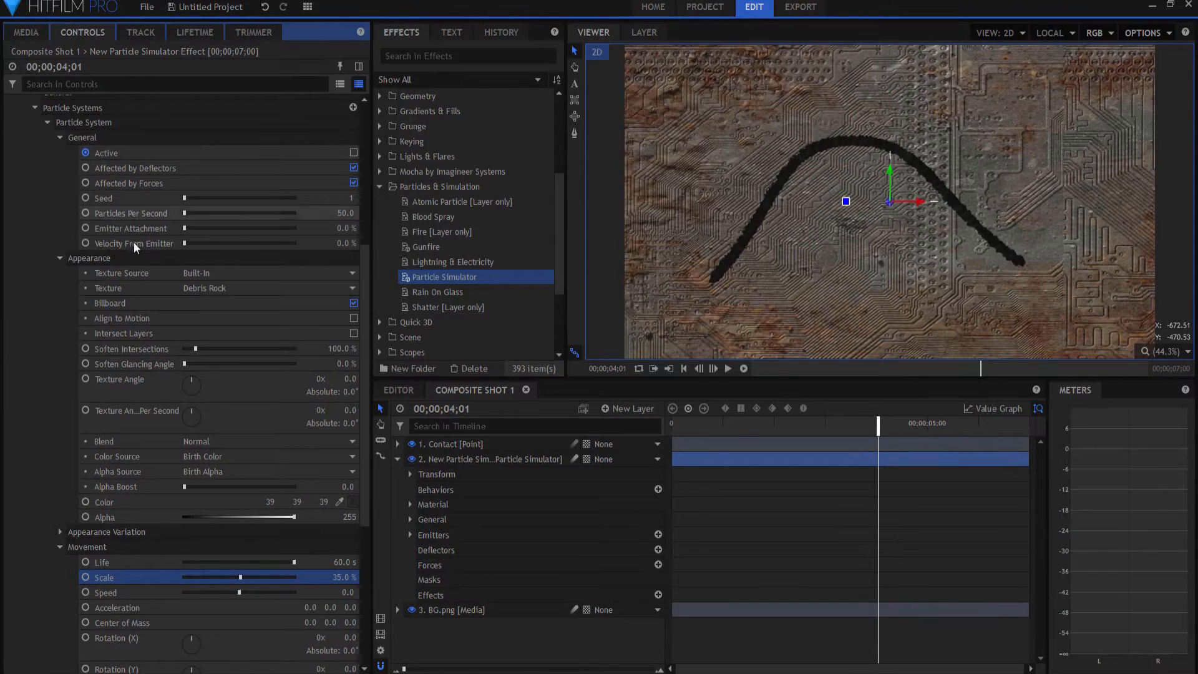
- Rename the particle simulator layer as Scar and collapse its properties in the timeline
double_click(450, 459)
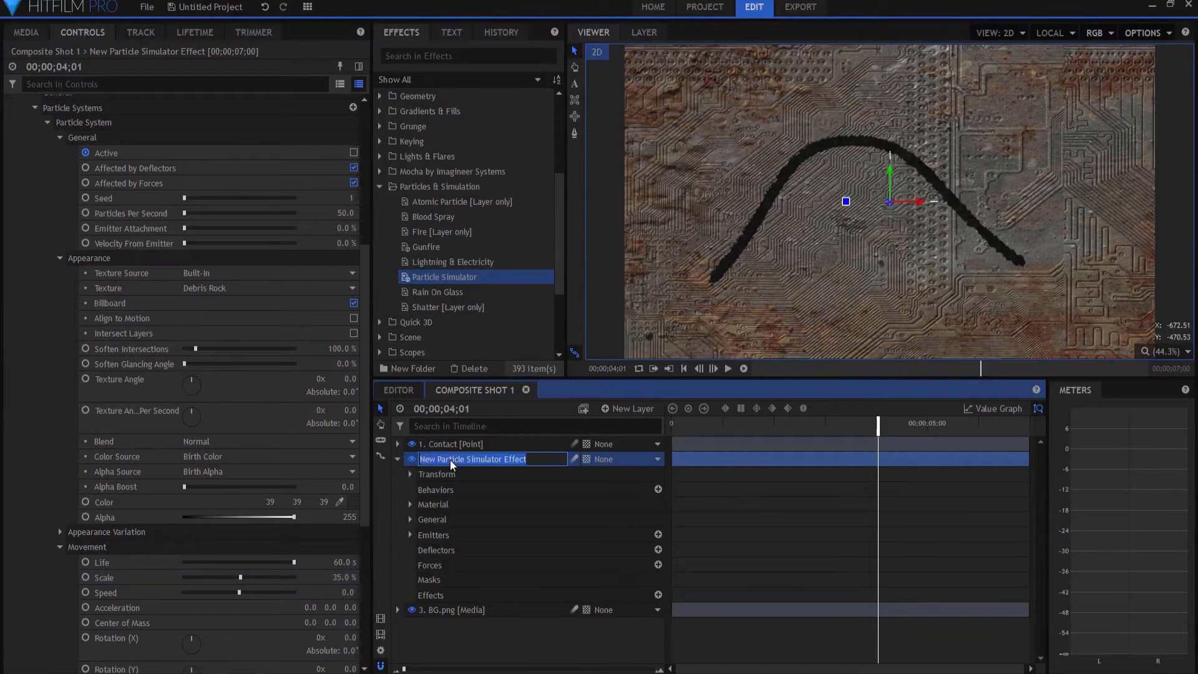
type("S")
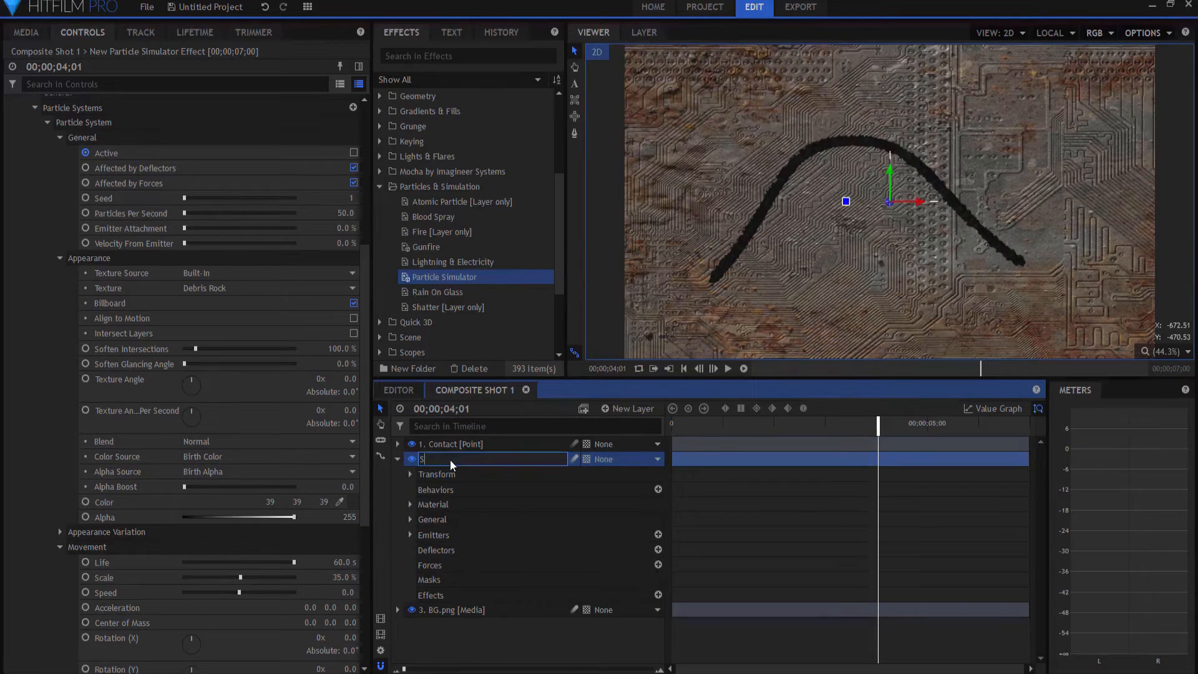
type("car")
key("Return")
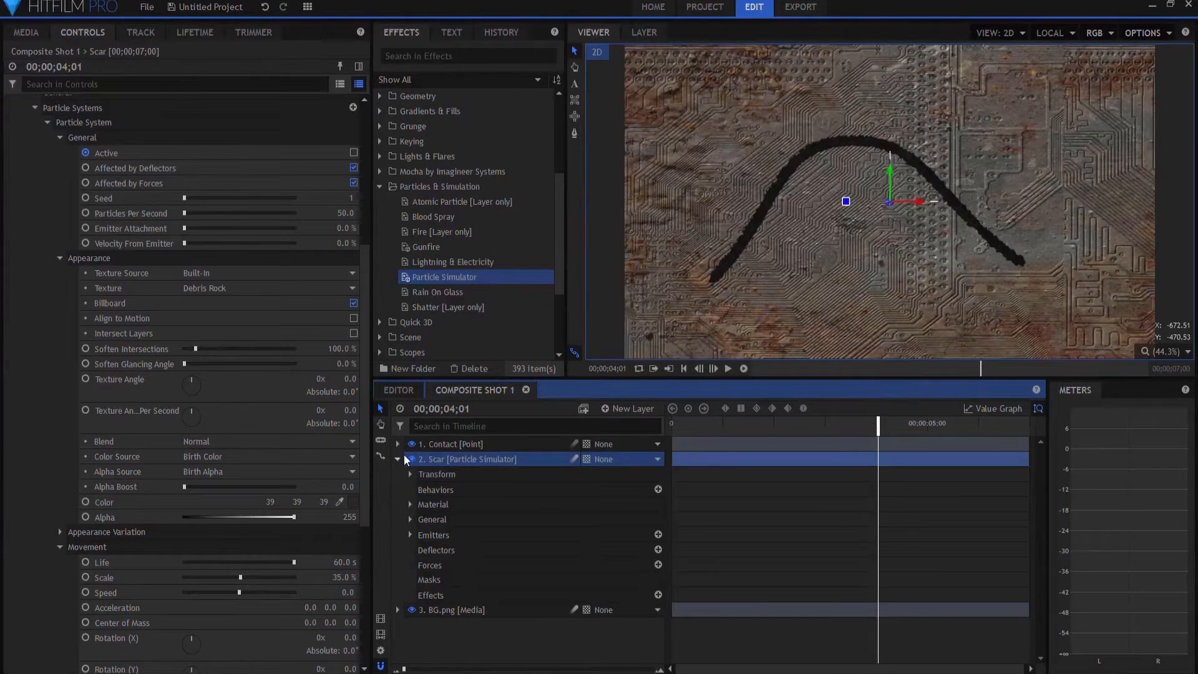
left_click(396, 459)
- Duplicate the Scar layer as a layer named Glow placed directly beneath the original
right_click(440, 460)
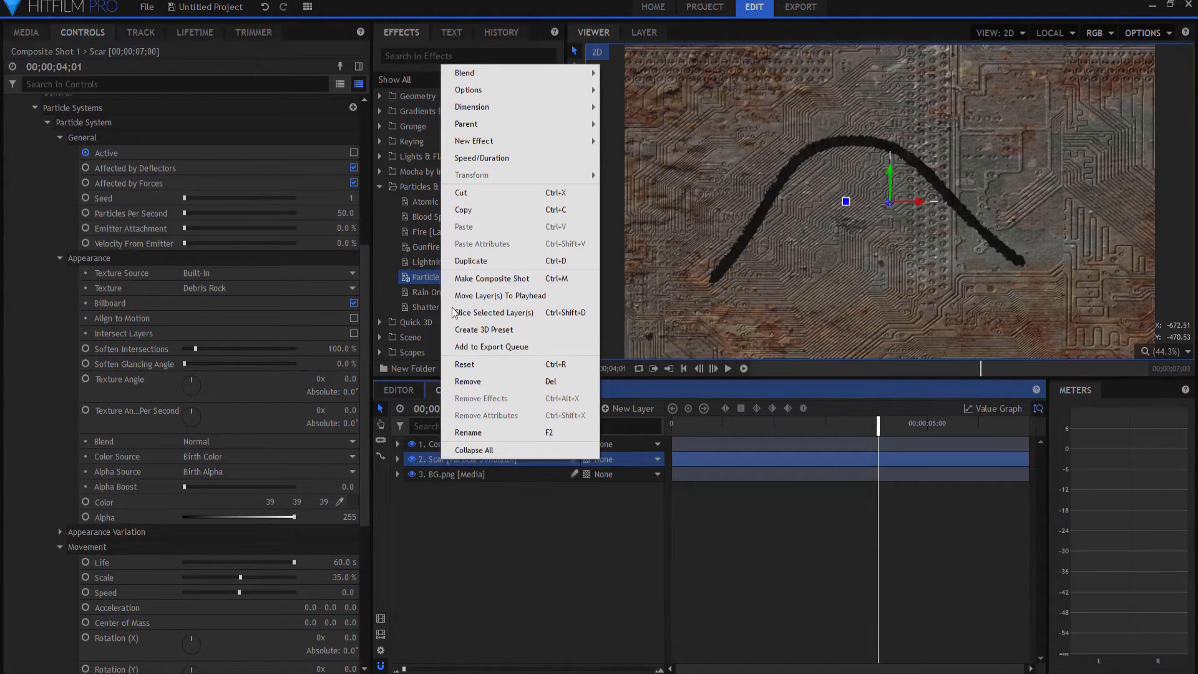
left_click(472, 263)
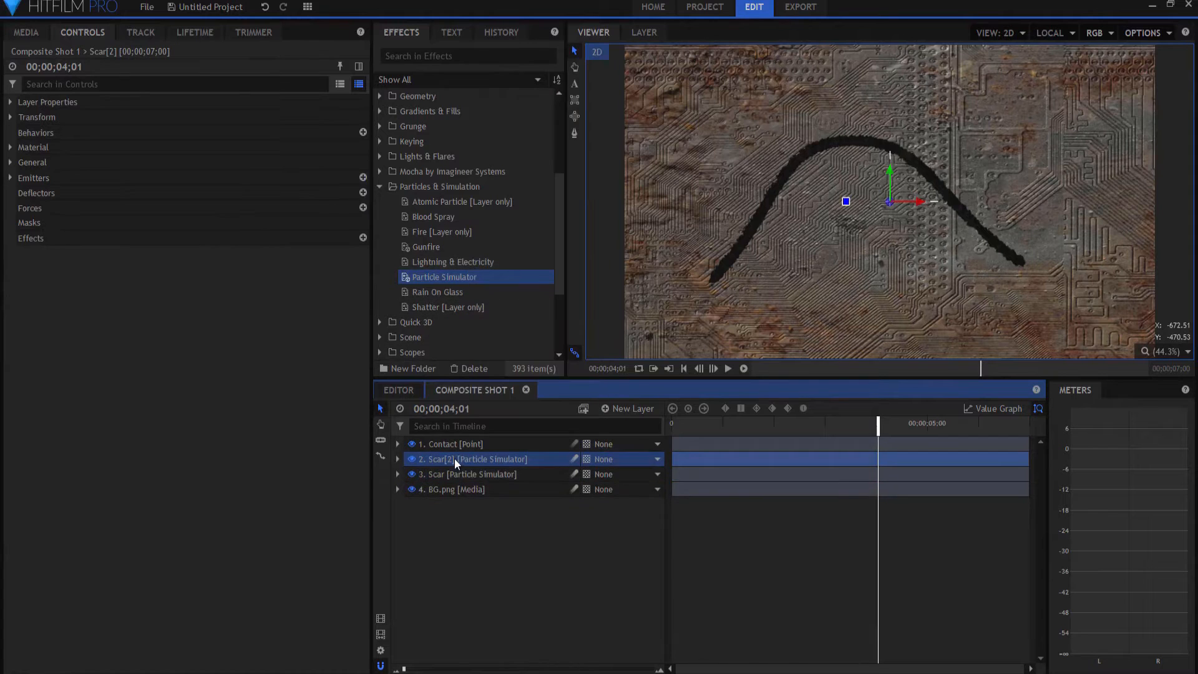
left_click_drag(454, 459, 451, 478)
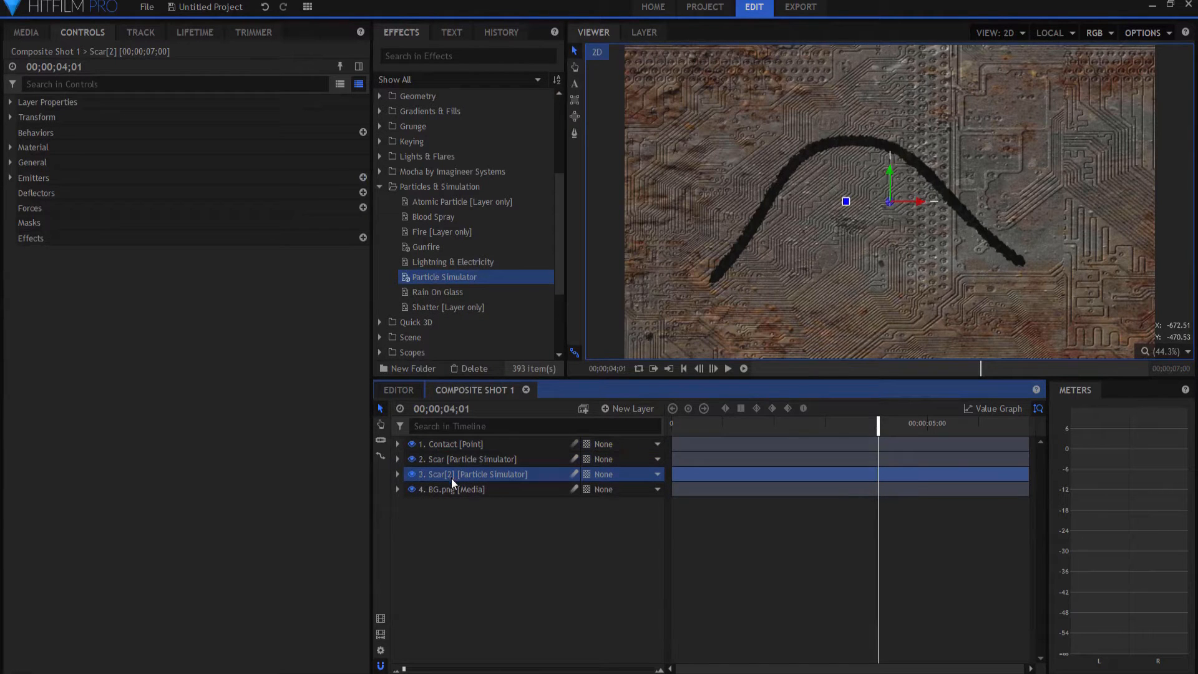
double_click(447, 477)
type("Glow")
key("Return")
- Change the Glow layer's particle color to orange (255, 170, 0) in the particle system's appearance
left_click(10, 177)
left_click(23, 193)
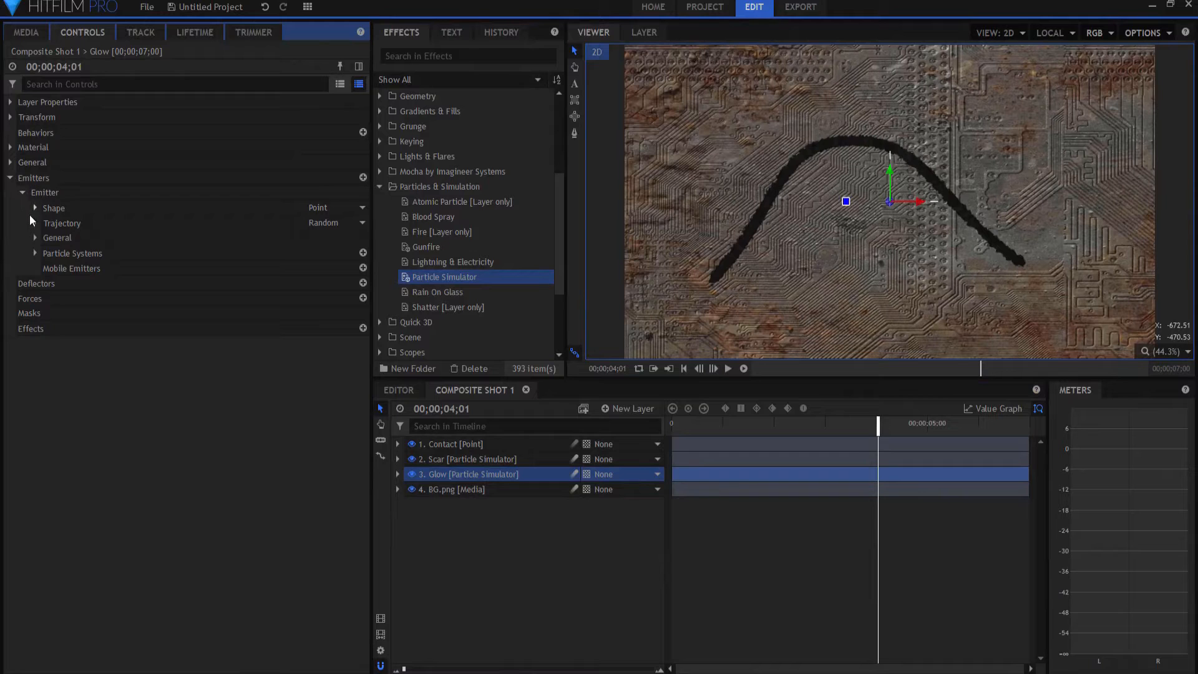
left_click(35, 253)
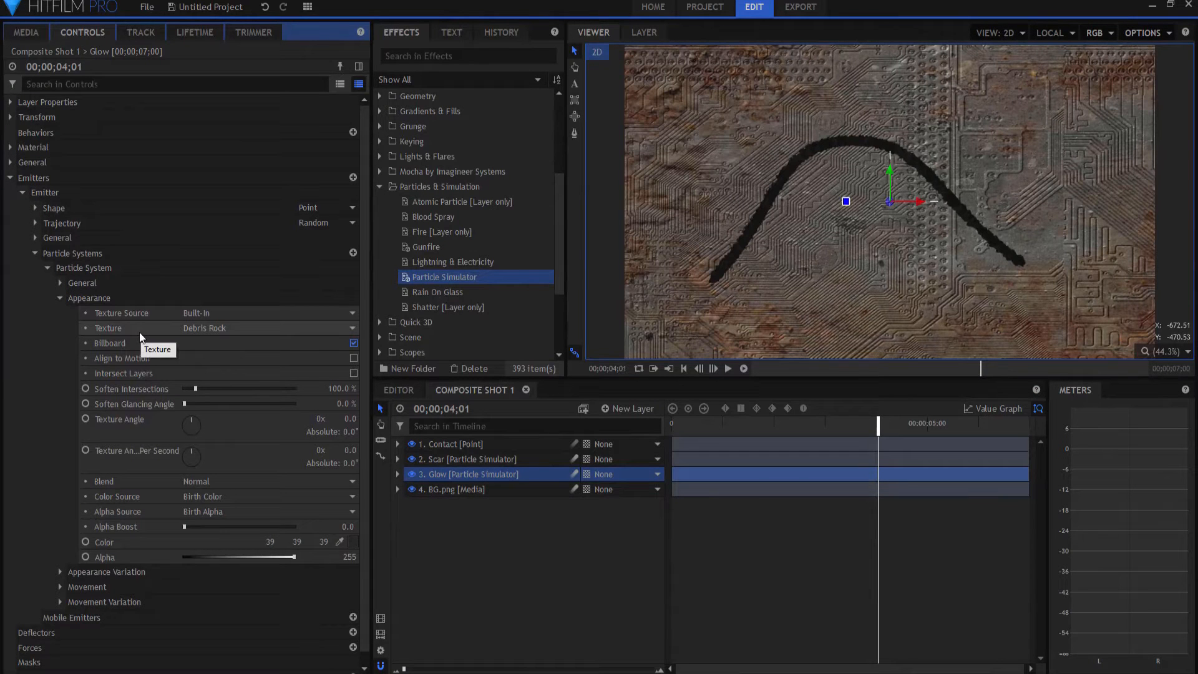
left_click(352, 544)
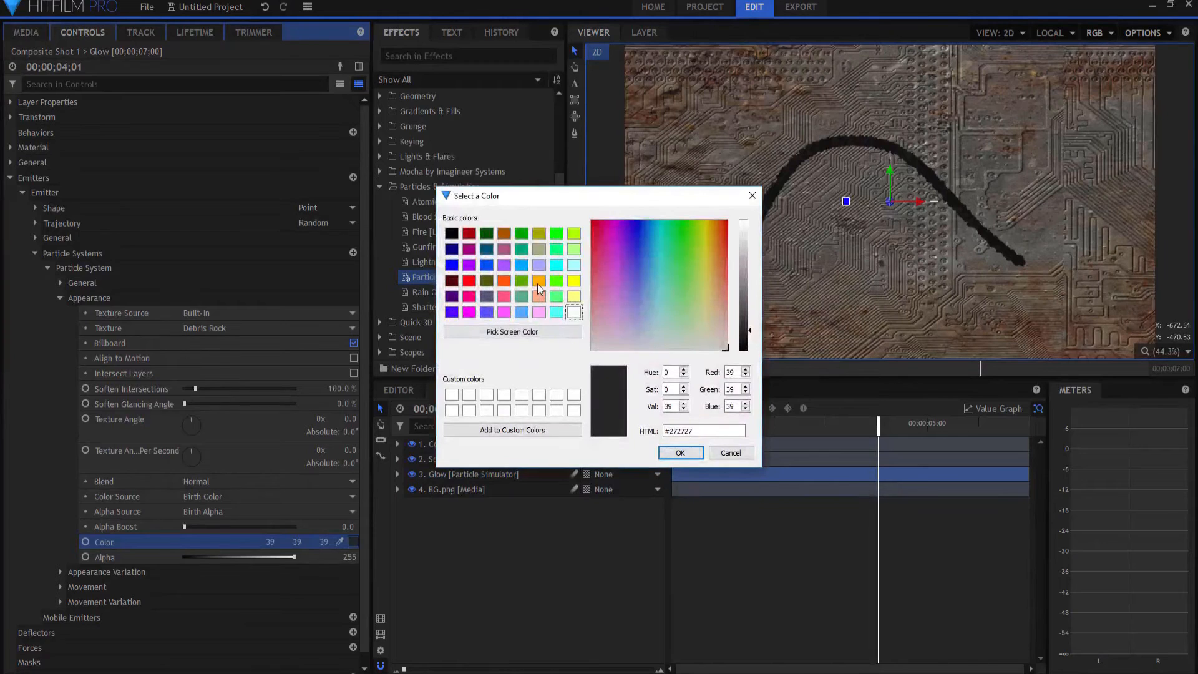
left_click(539, 281)
left_click(682, 453)
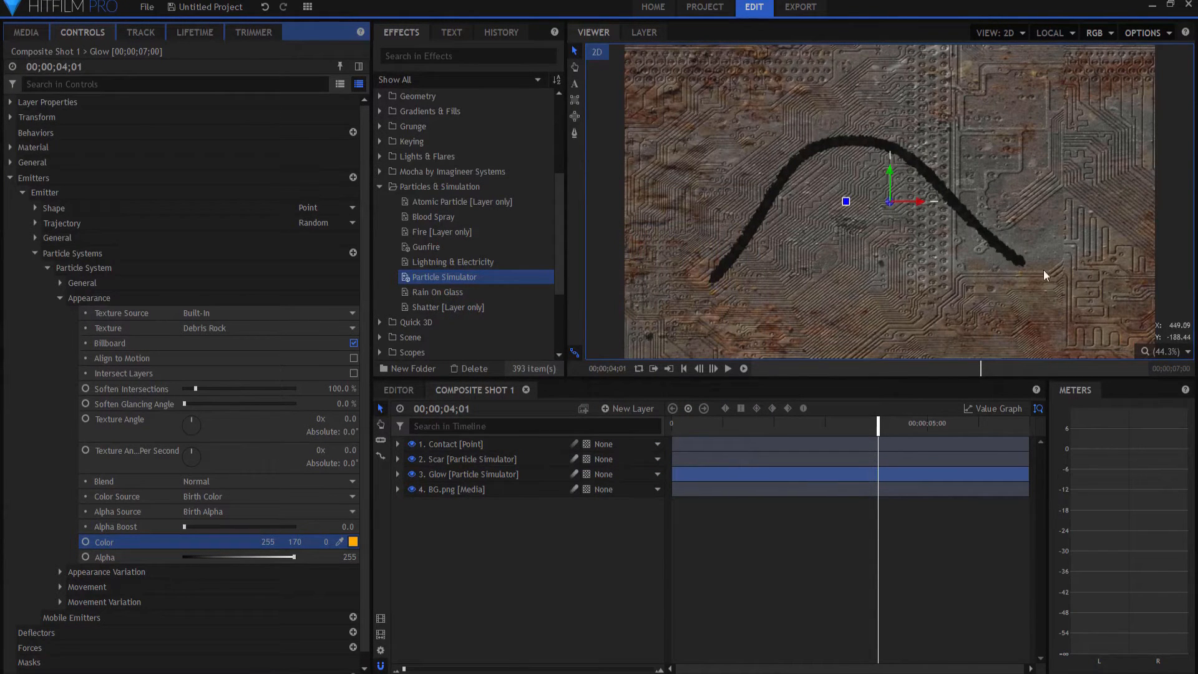
- Set the movement scale of the Glow layer's particles to 56%
left_click(61, 586)
scroll(82, 570, "down", 2)
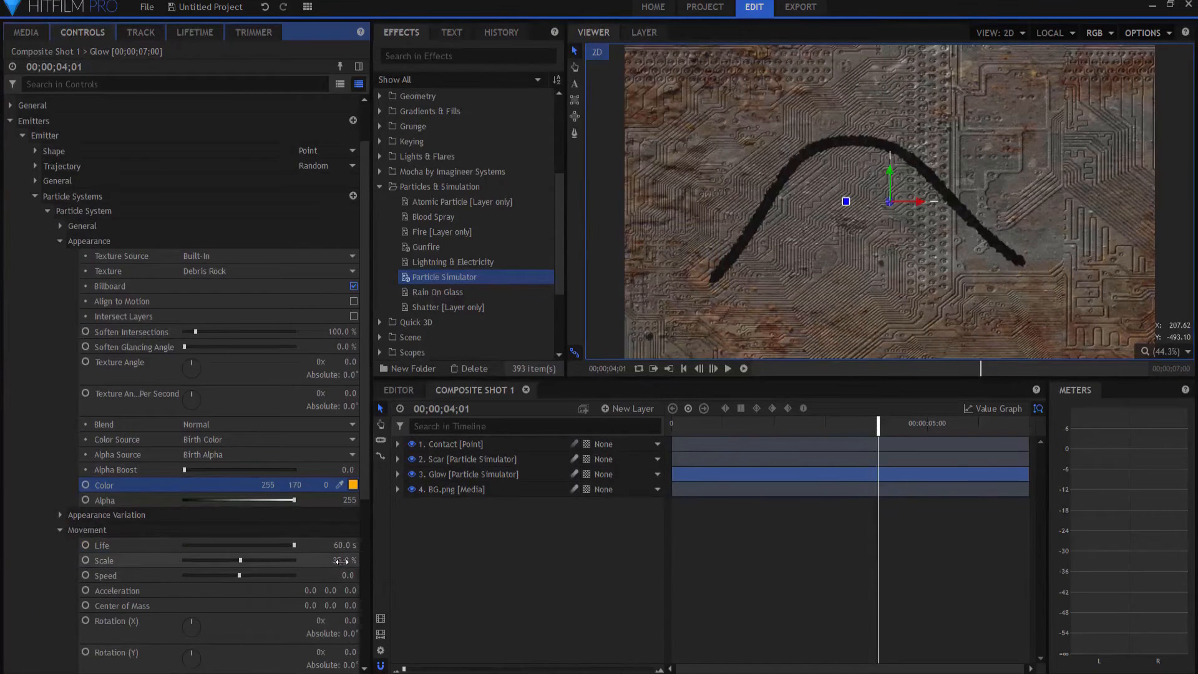
left_click_drag(343, 560, 351, 561)
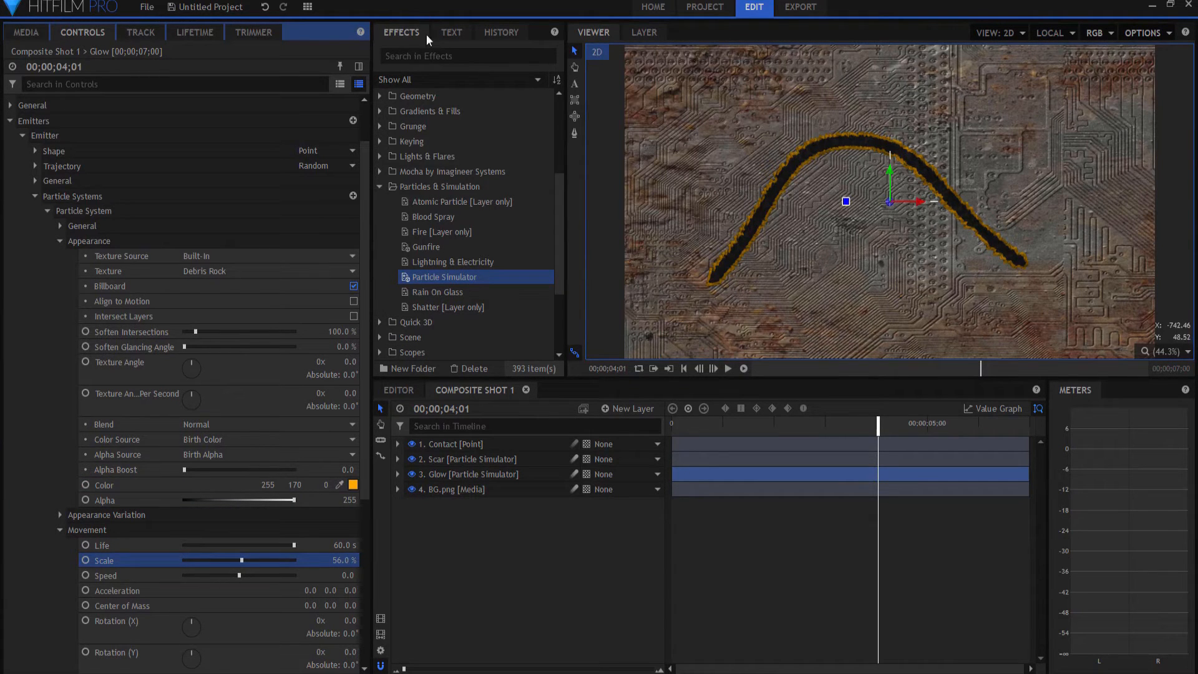
- Search the effects for glow and apply the Lights & Flares Glow effect to the Glow layer
left_click(429, 56)
type("glow")
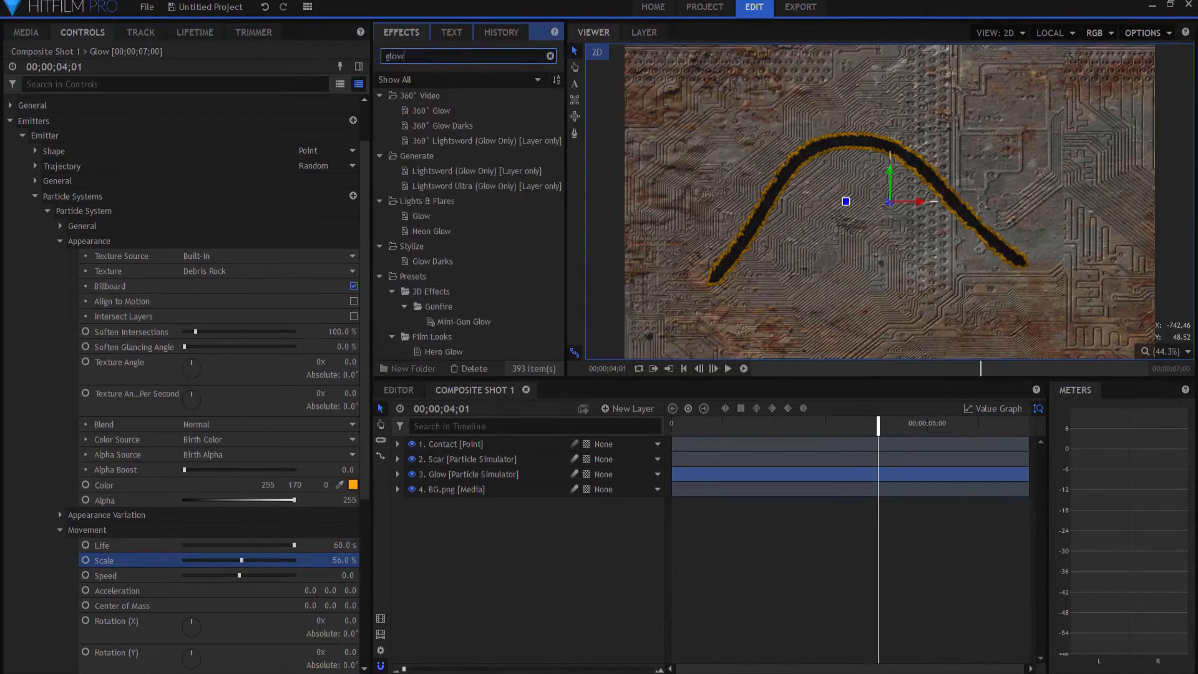
left_click_drag(421, 215, 171, 415)
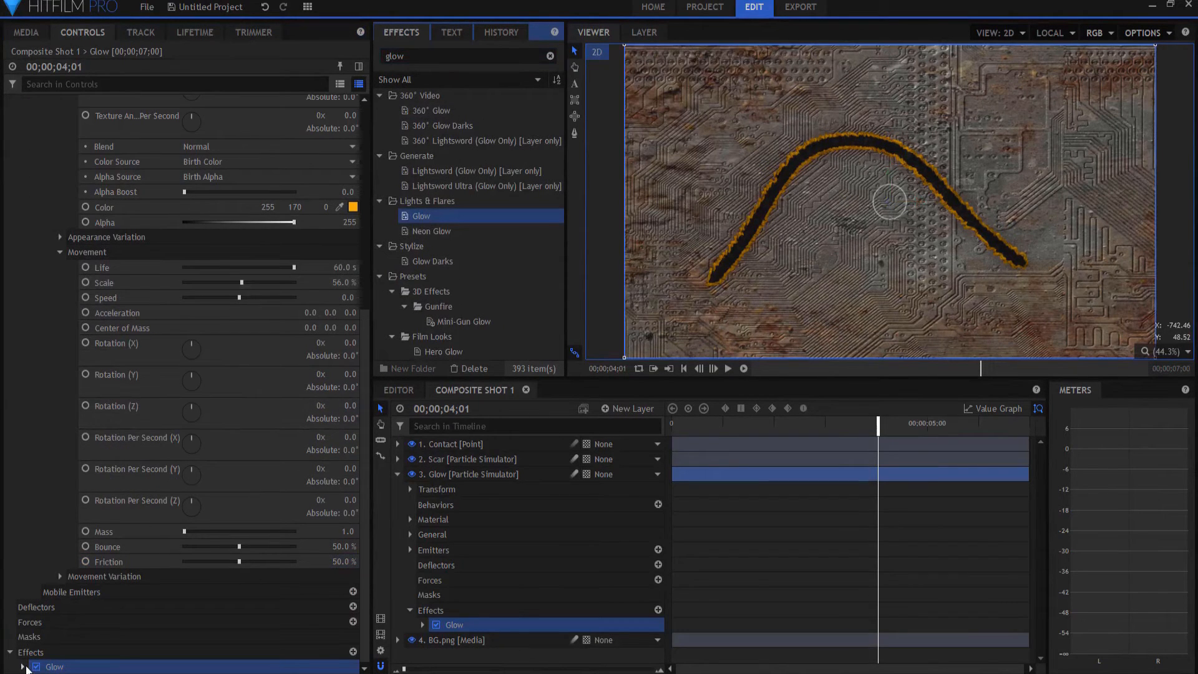
- Set the Glow effect's intensity to 1.3, threshold to 19%, and radius to 21 px
left_click(23, 666)
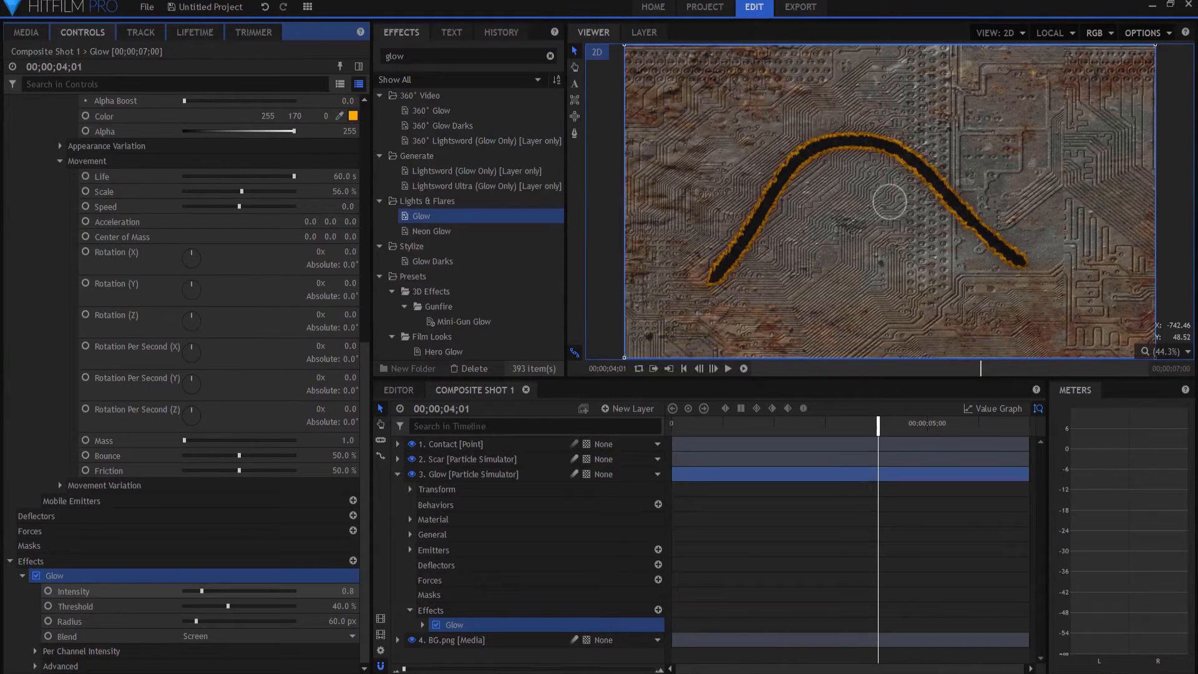
left_click_drag(201, 591, 203, 591)
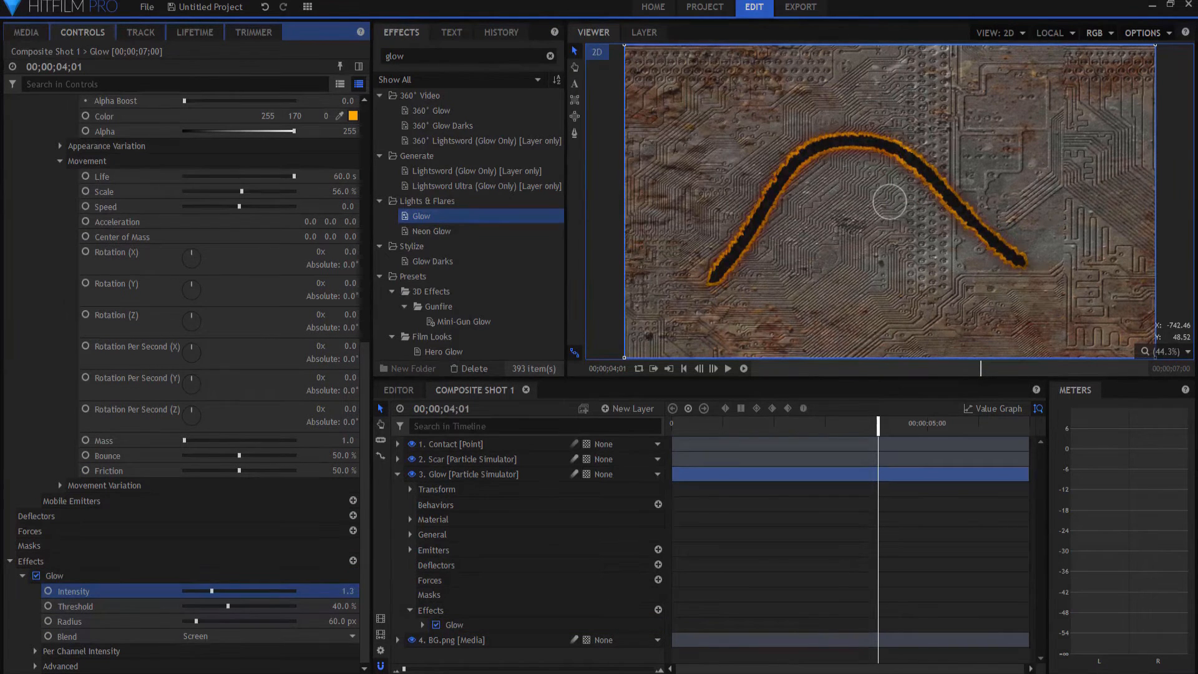
left_click_drag(228, 605, 204, 606)
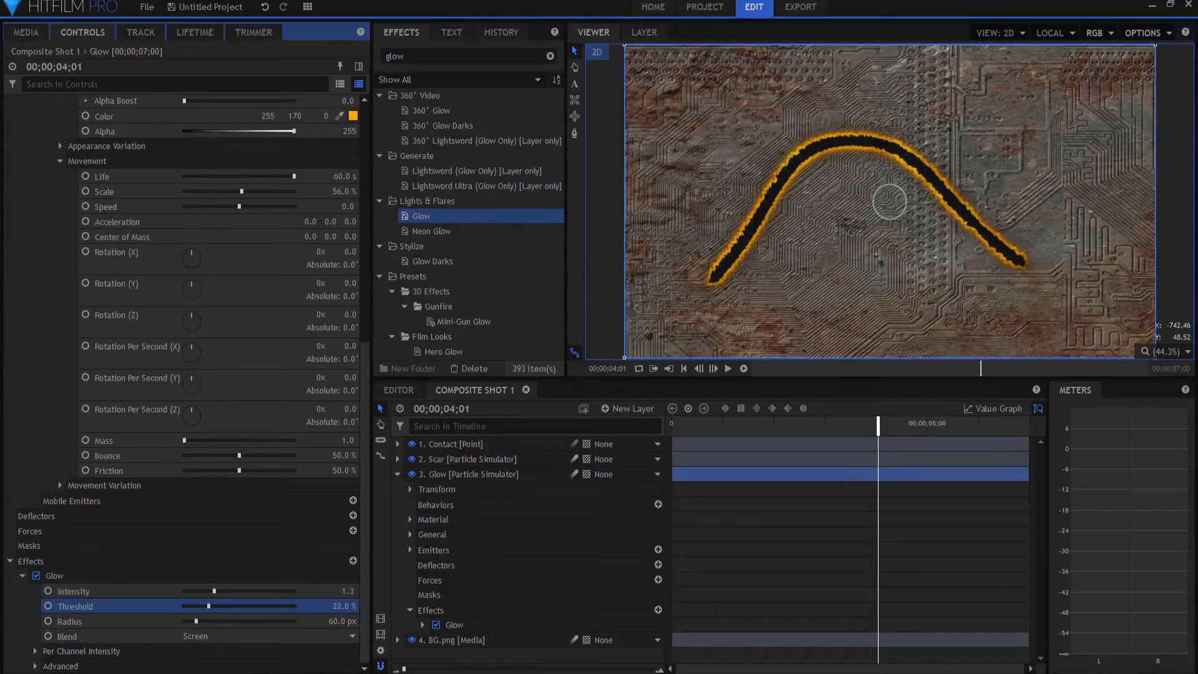
left_click_drag(338, 621, 310, 621)
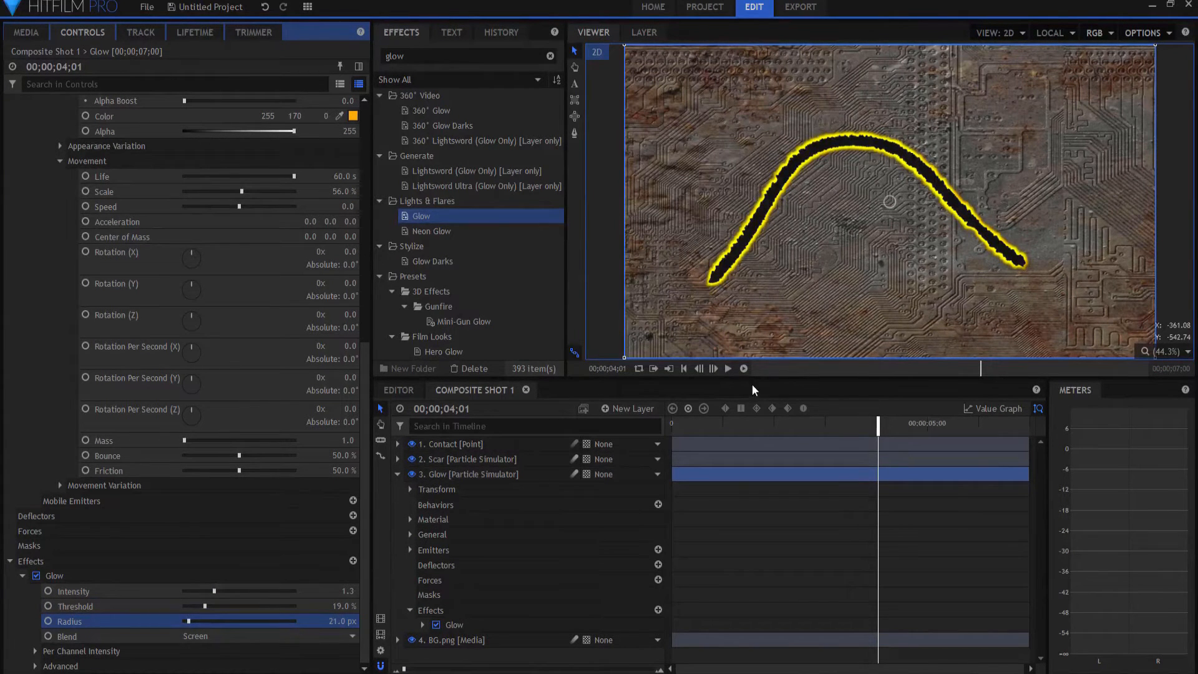
- Preview the glowing scar animation from the start, then stop playback
left_click(683, 369)
left_click(727, 368)
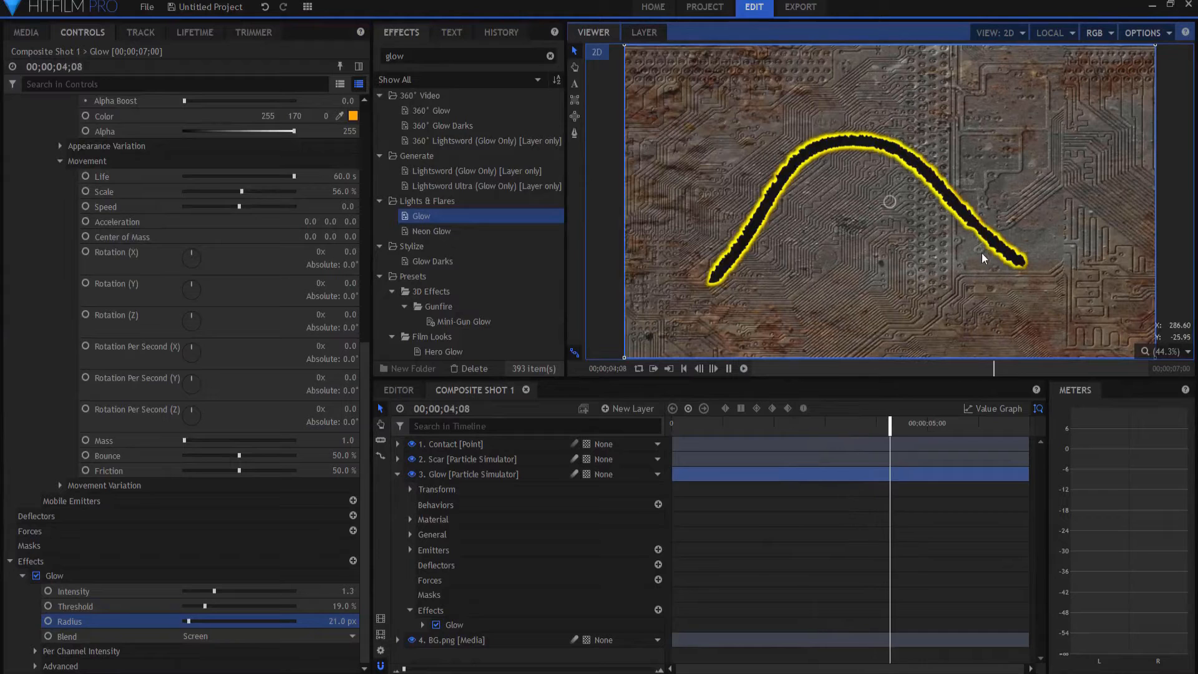
left_click(728, 368)
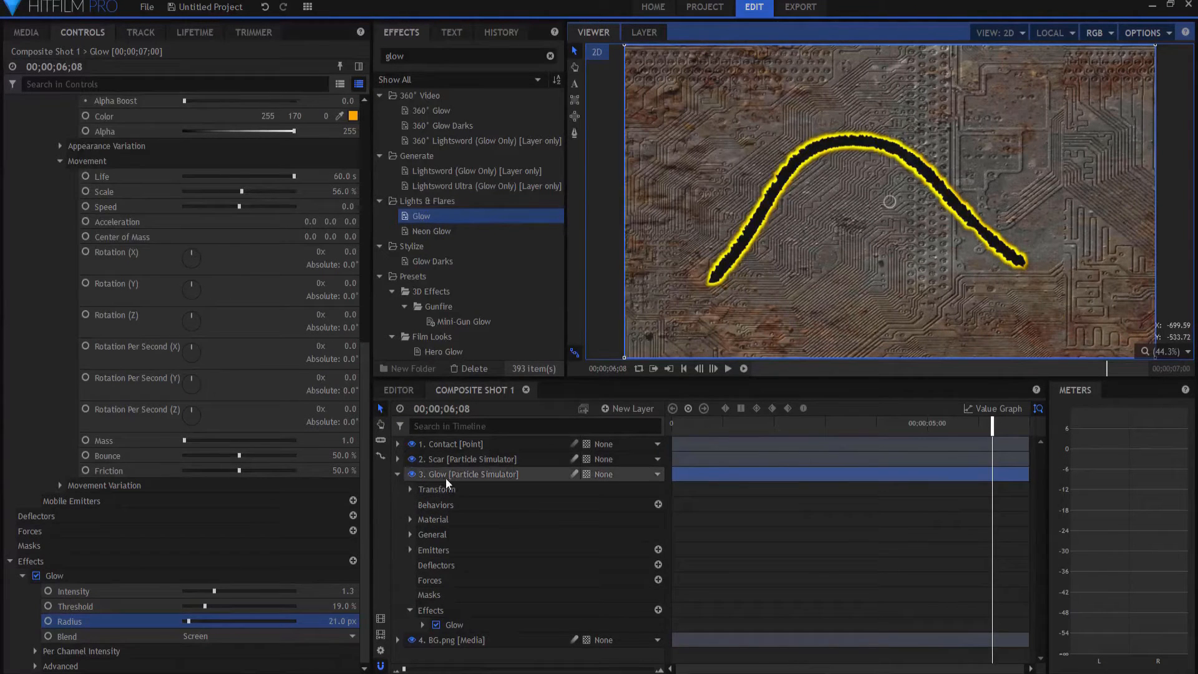
- Give the Glow particles a Gradient lifetime alpha, opaque at birth and fully transparent at 5% life
left_click(190, 34)
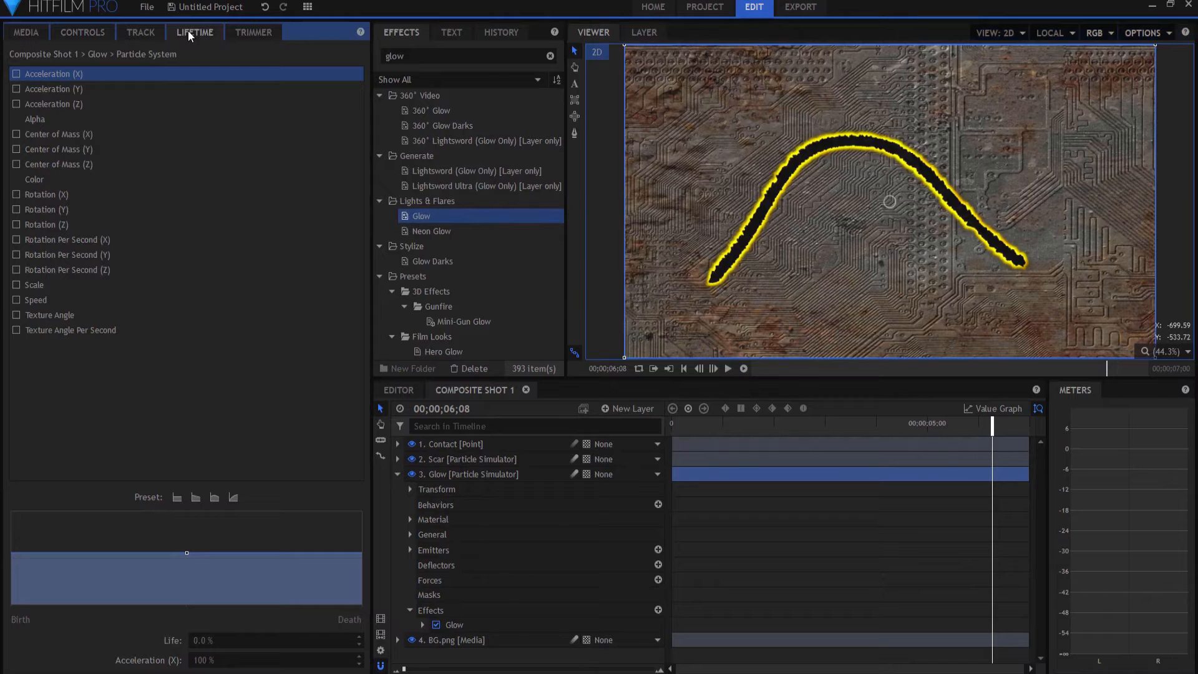
left_click(35, 121)
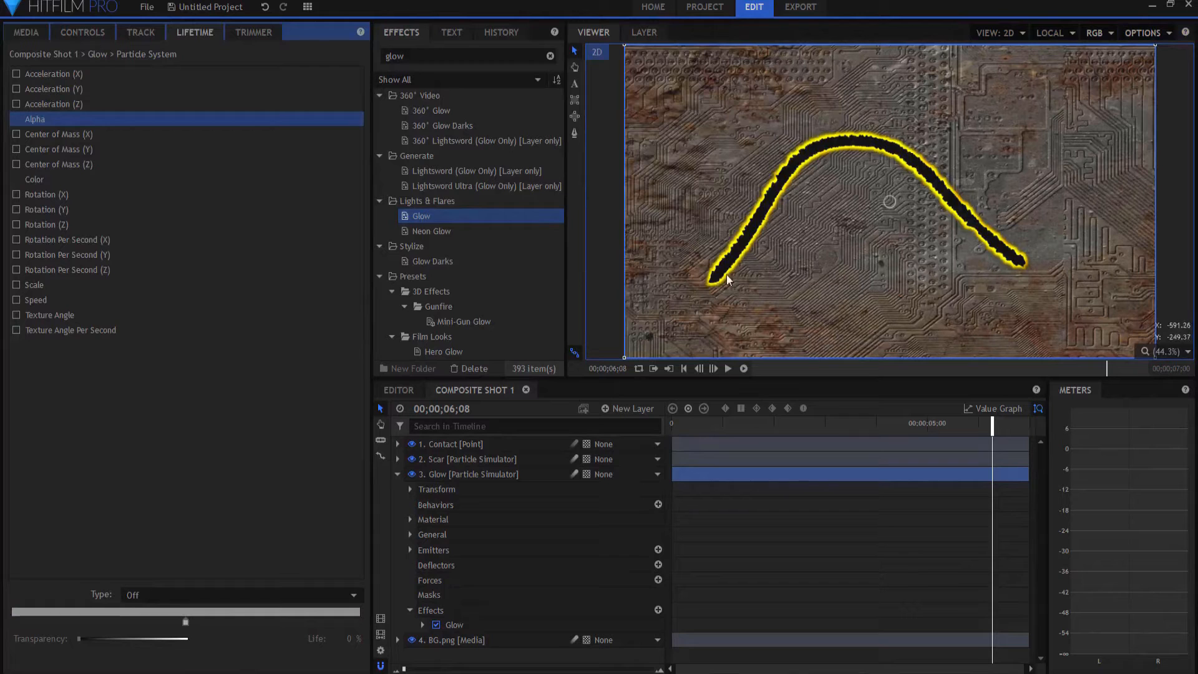
left_click(136, 594)
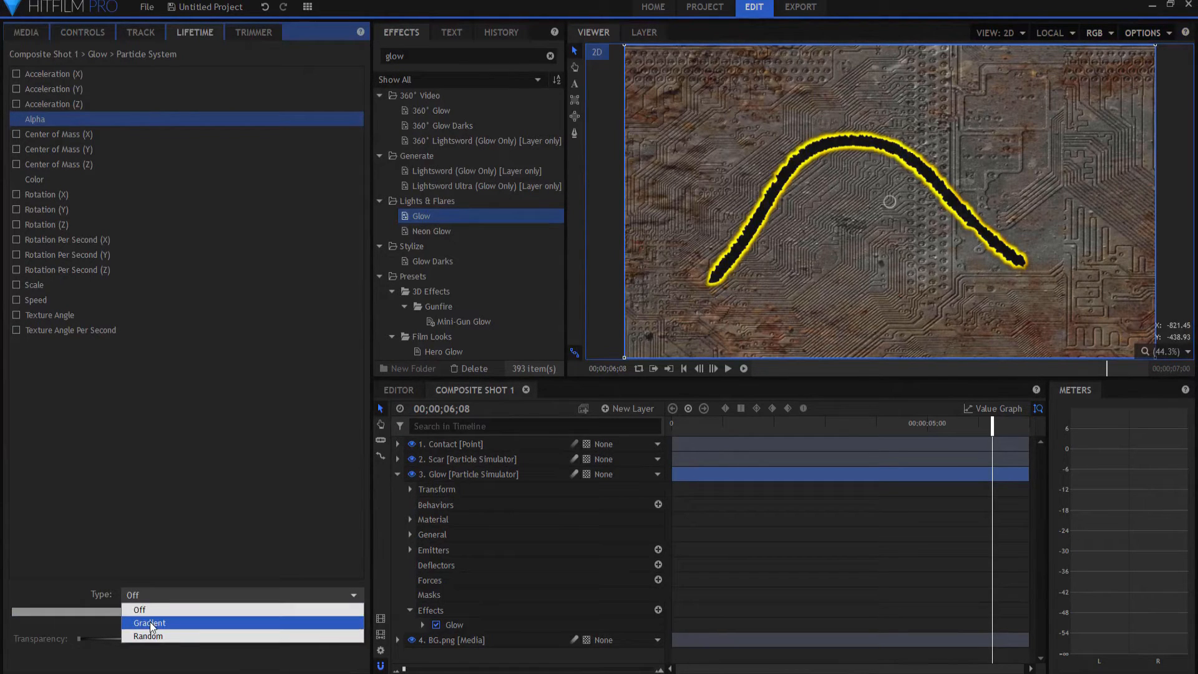
left_click(150, 621)
left_click_drag(185, 608, 11, 617)
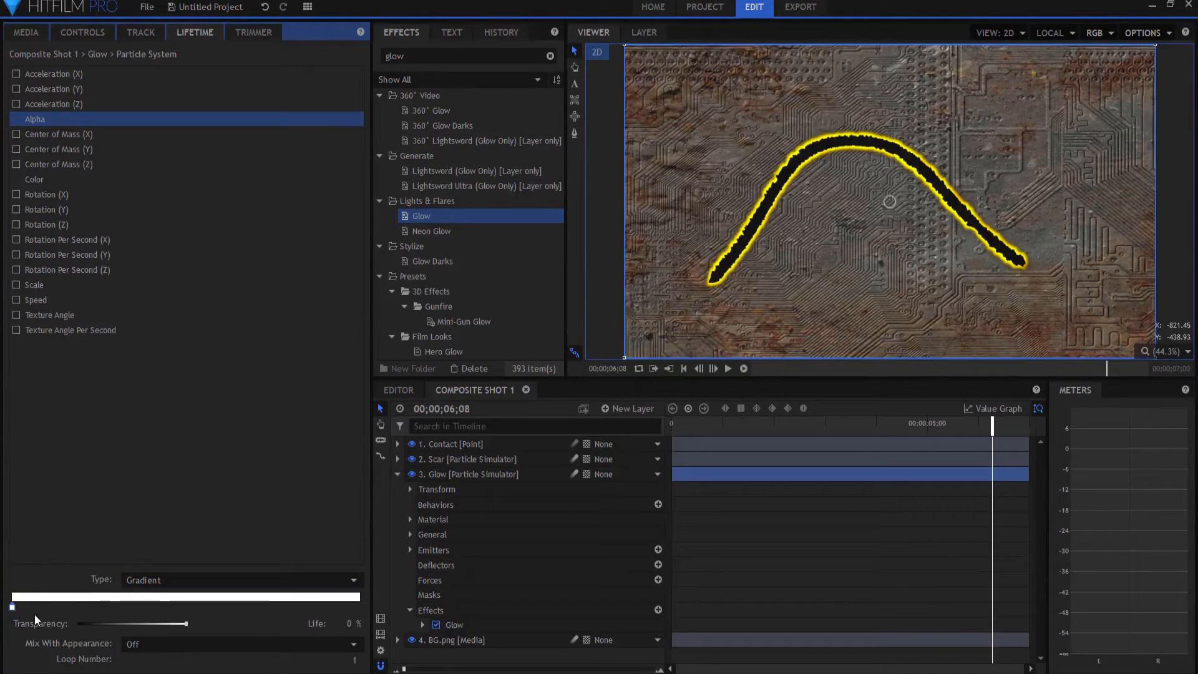
left_click(36, 607)
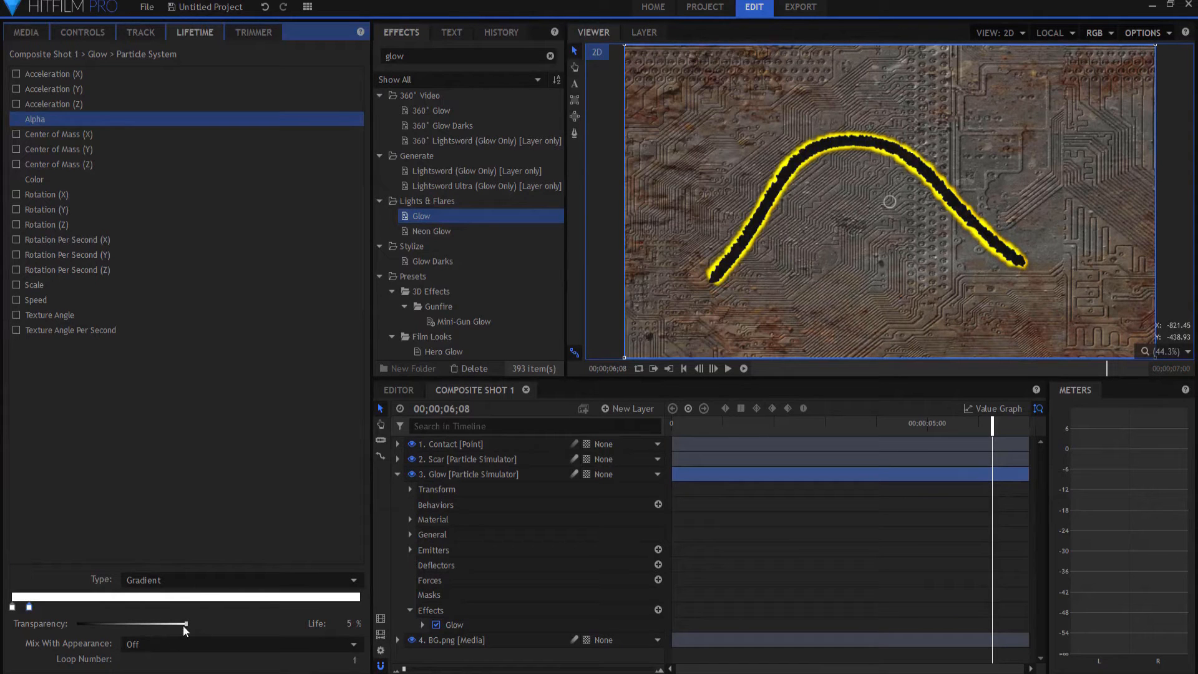
left_click_drag(186, 621, 59, 627)
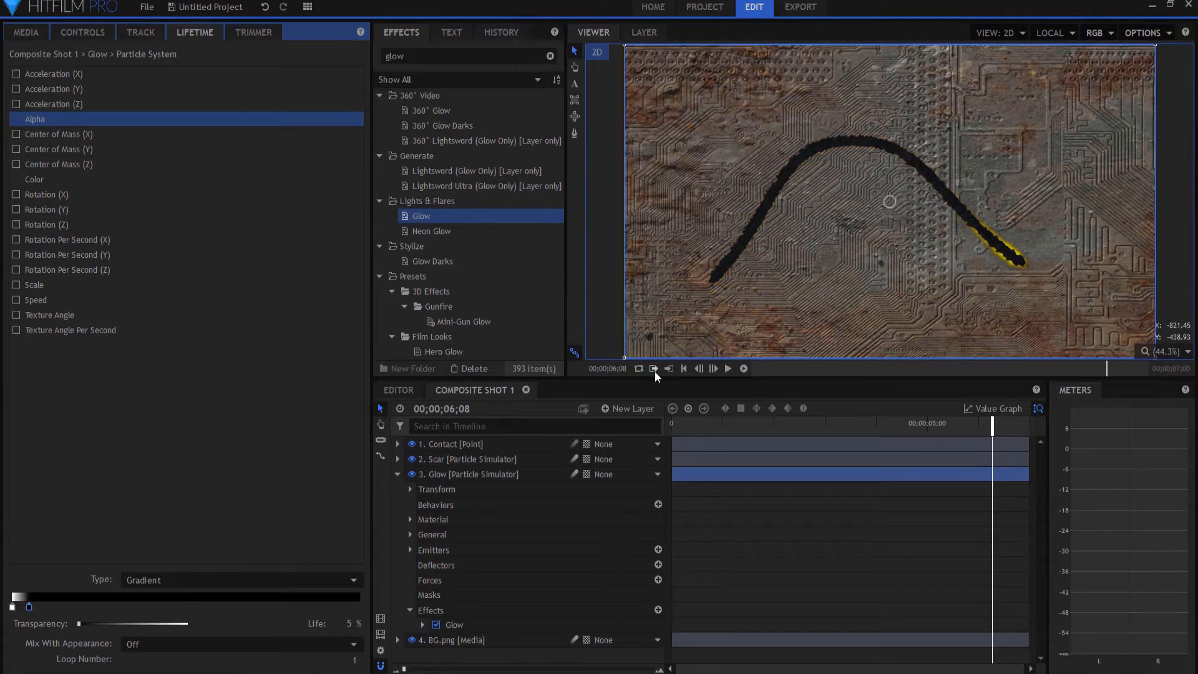
- Preview the fading glow along the scar from the start of the composite shot
left_click(682, 368)
left_click(728, 368)
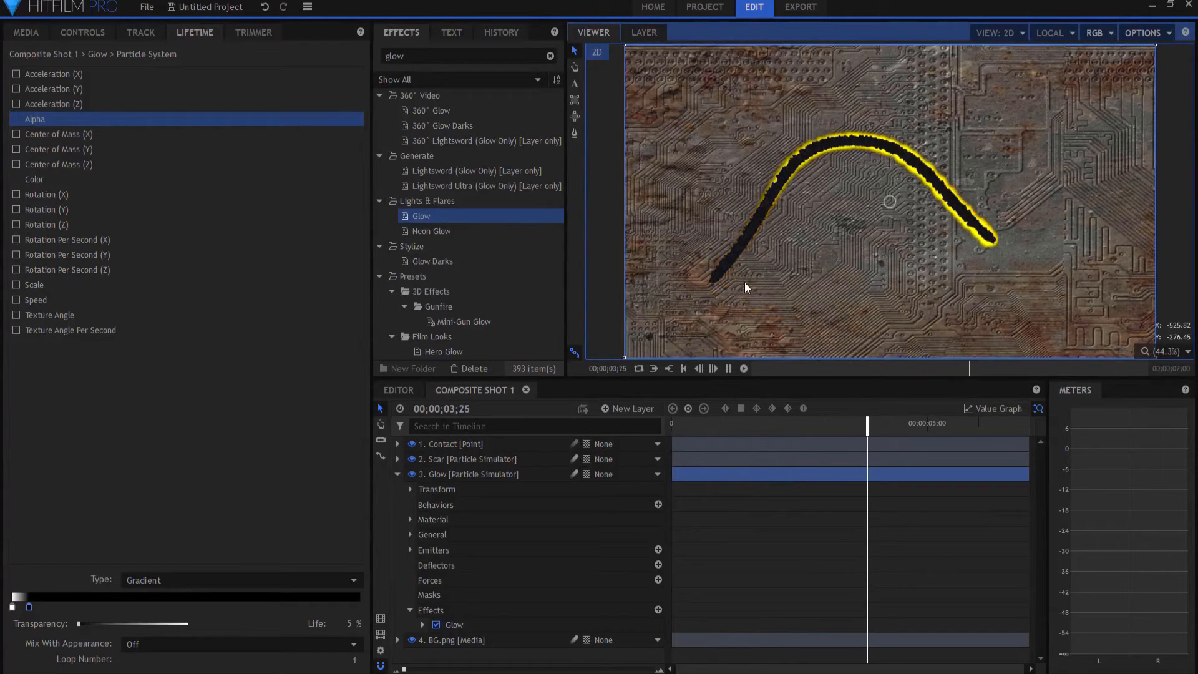
left_click(728, 368)
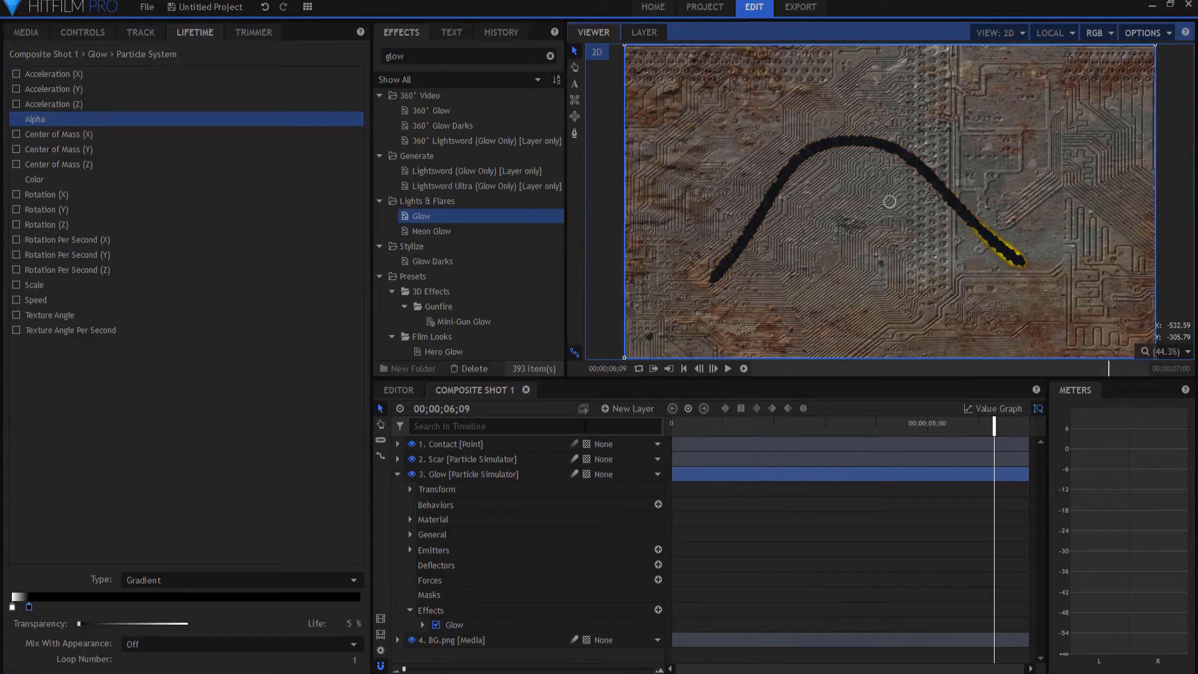
- Search the effects for auto, apply Auto Light Flares to the Glow layer, and go to the frame at 00;00;03;19
double_click(395, 56)
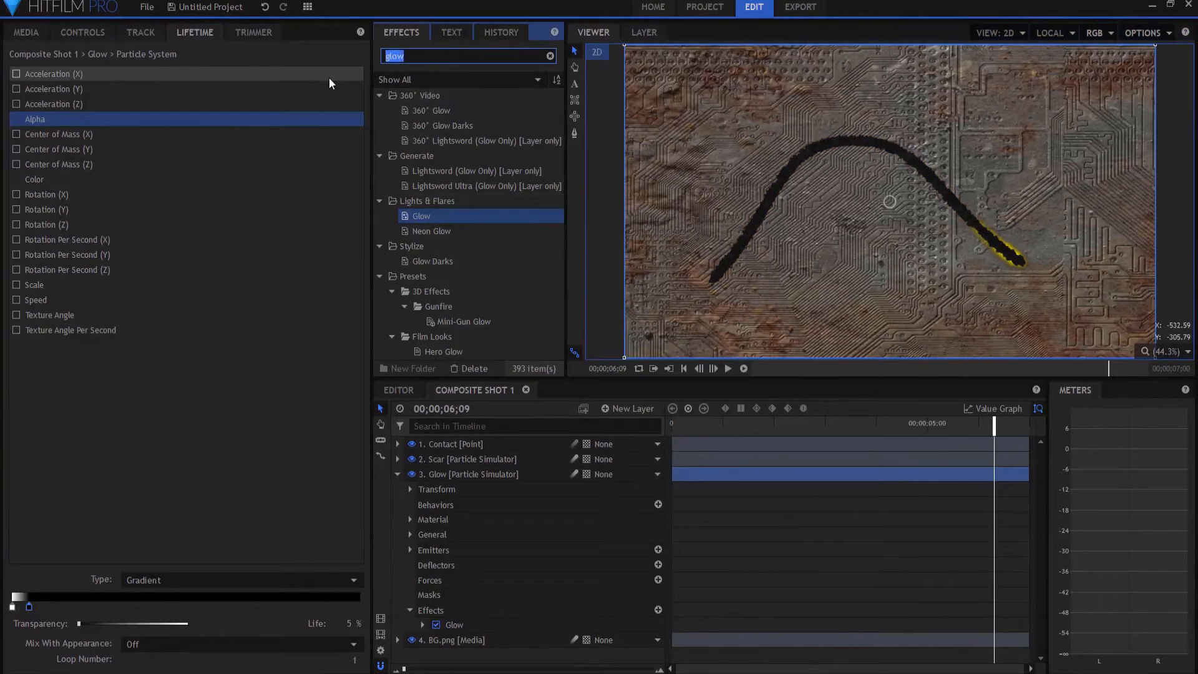
type("auto")
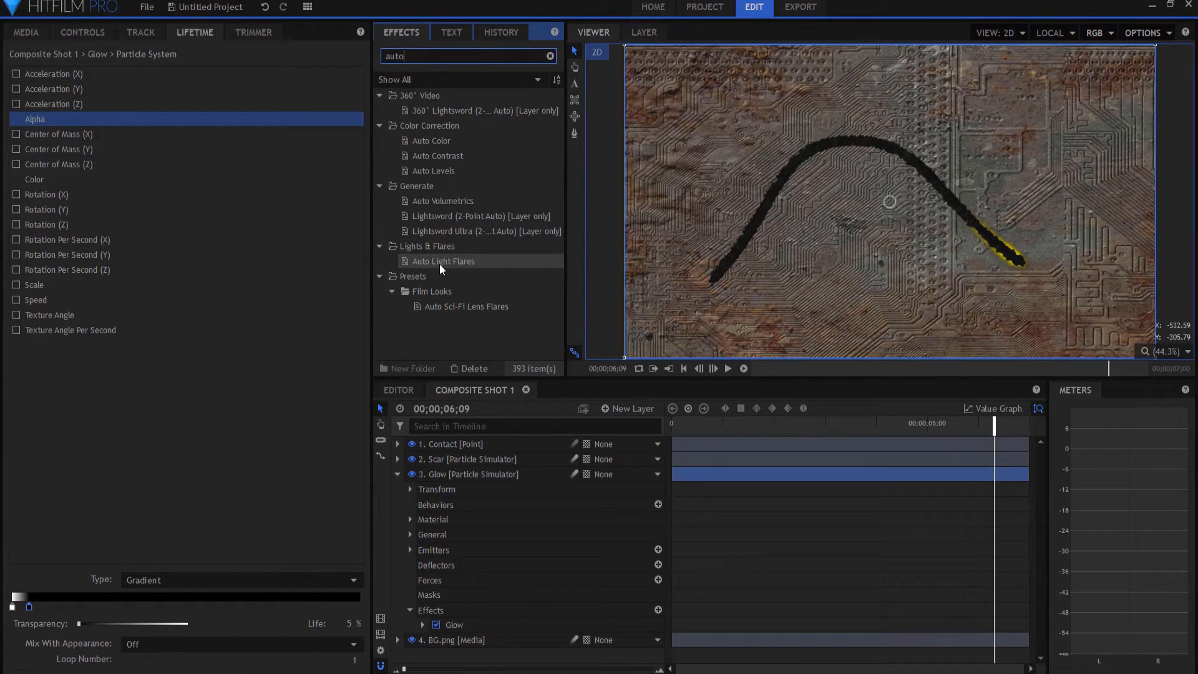
left_click_drag(440, 264, 455, 639)
left_click(858, 430)
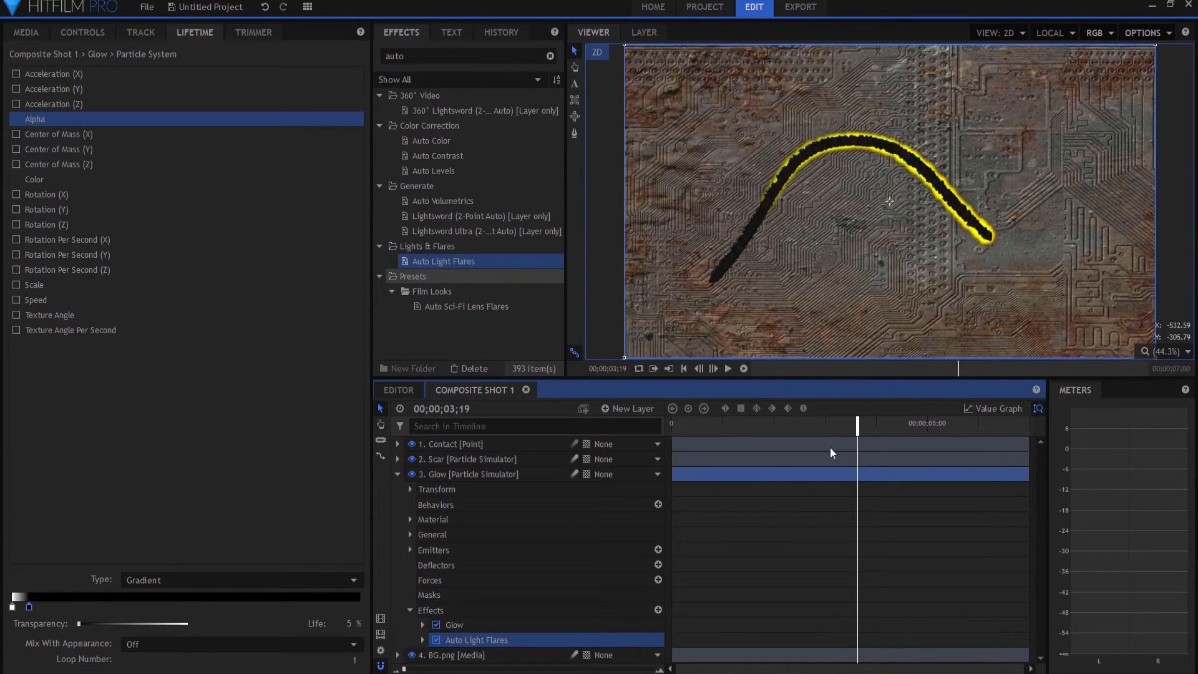
- Set the Auto Light Flares hotspot generation to 100 max flares and a threshold of 0.84
left_click(422, 639)
scroll(459, 636, "down", 3)
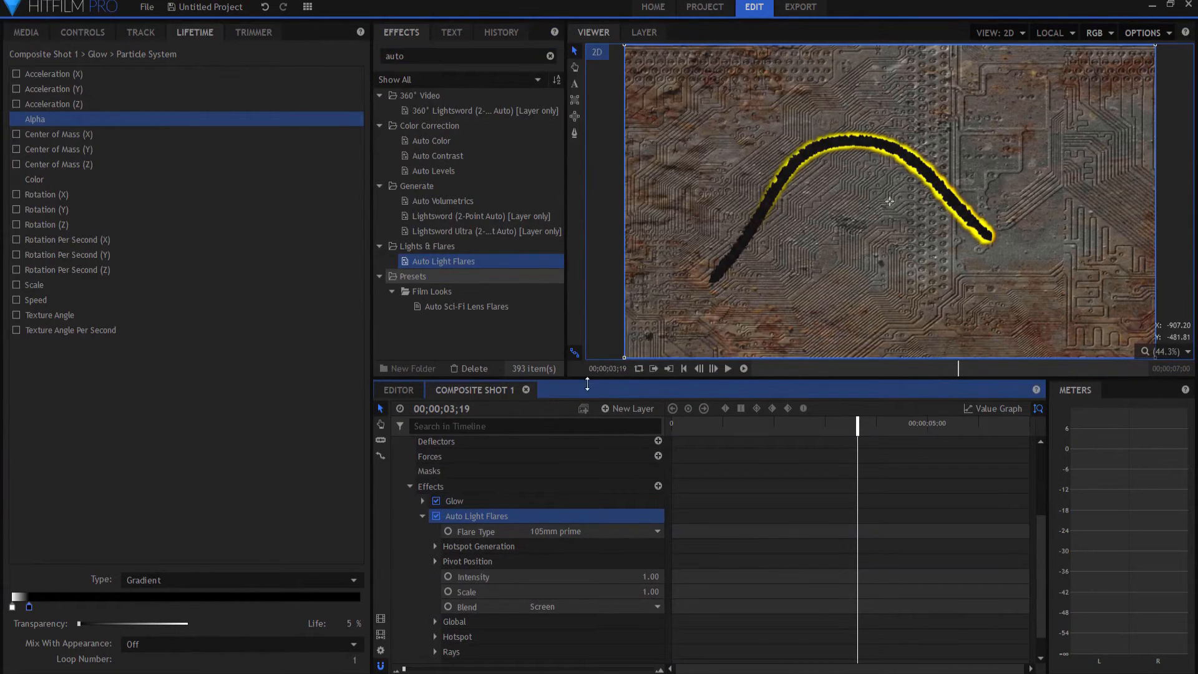
left_click(437, 517)
left_click(435, 547)
left_click_drag(654, 580, 716, 581)
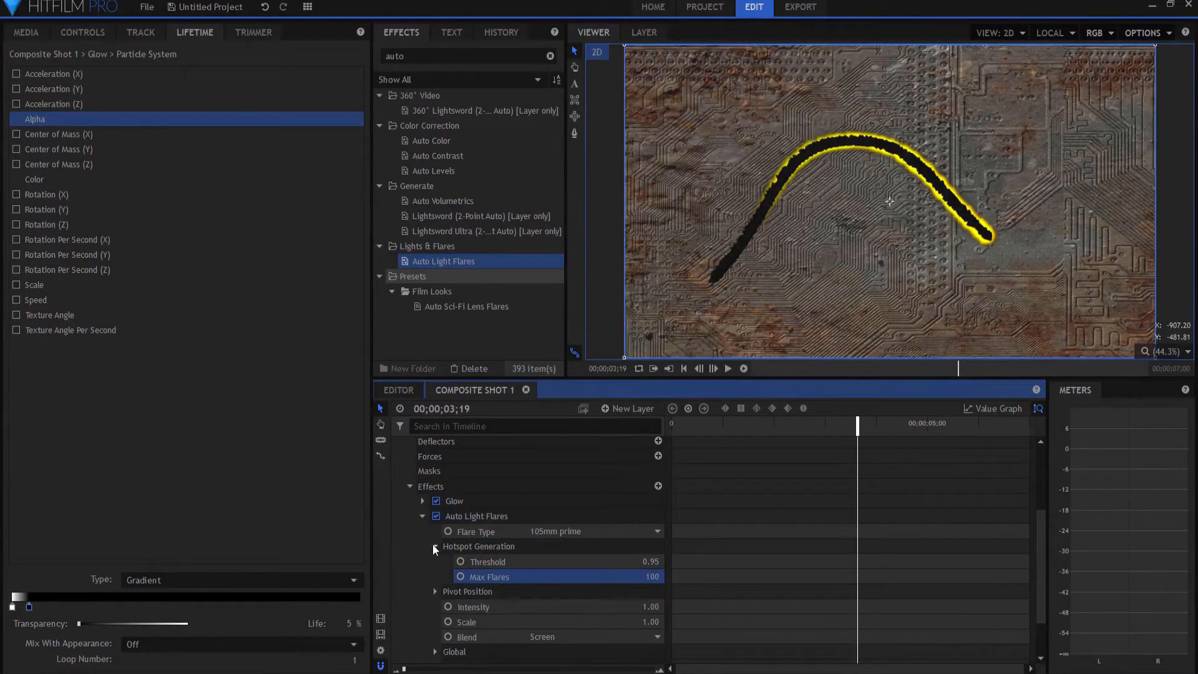
left_click_drag(651, 562, 644, 562)
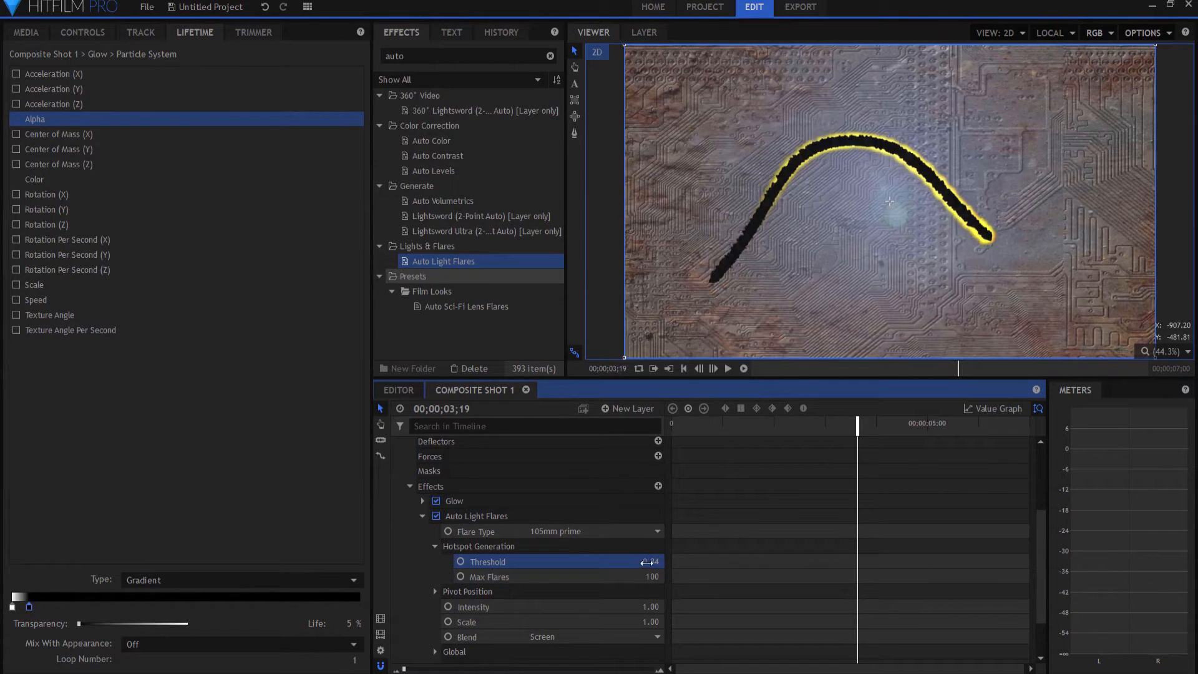
- Change the flare type of the Auto Light Flares effect to Lightsword clash orange
left_click(570, 531)
scroll(580, 412, "down", 5)
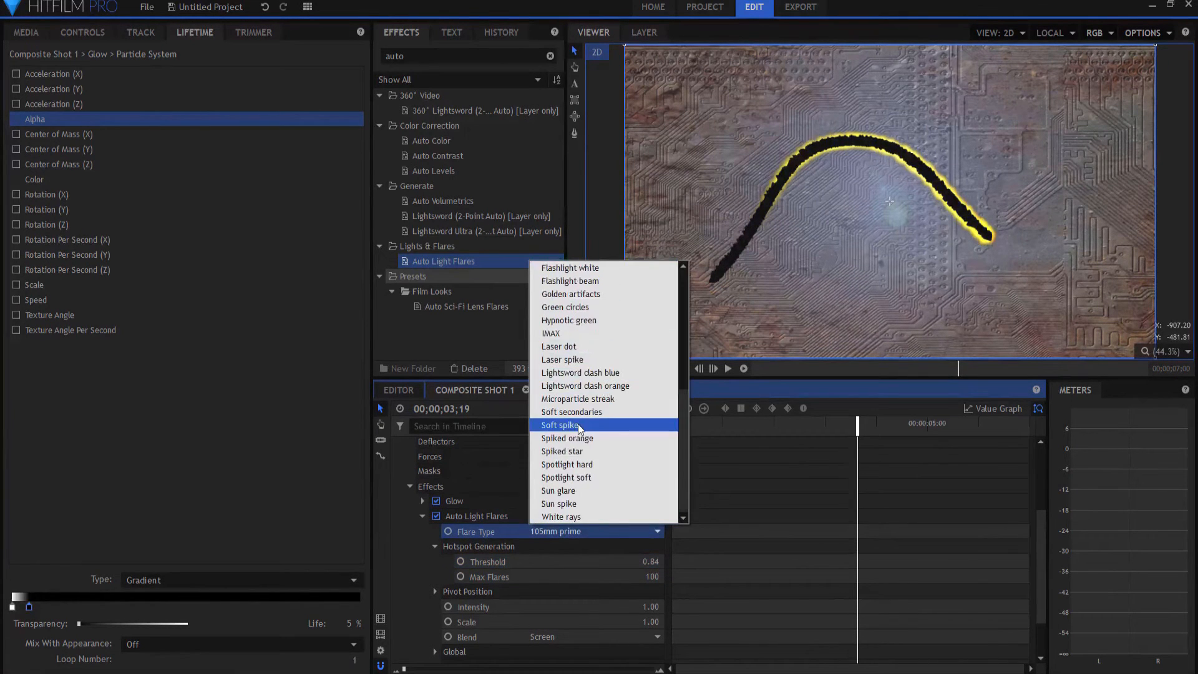
left_click(599, 386)
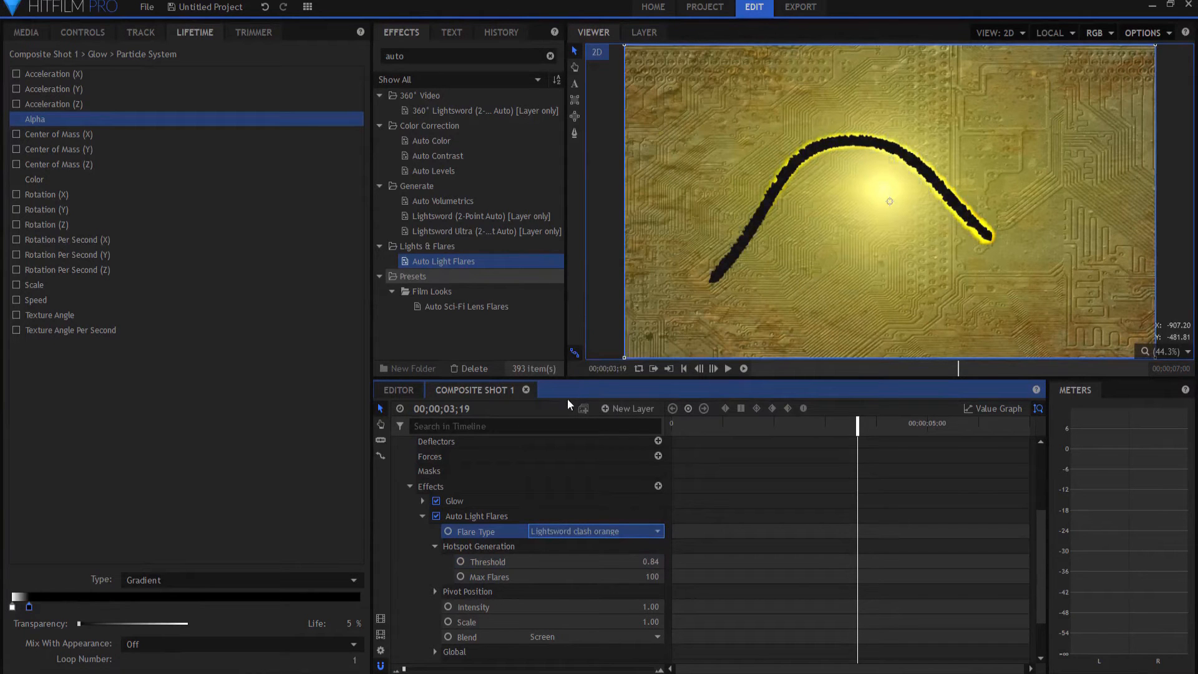
- Set the light flares' intensity to 0.15 and compare the image with the effect off and on
left_click_drag(650, 607, 587, 607)
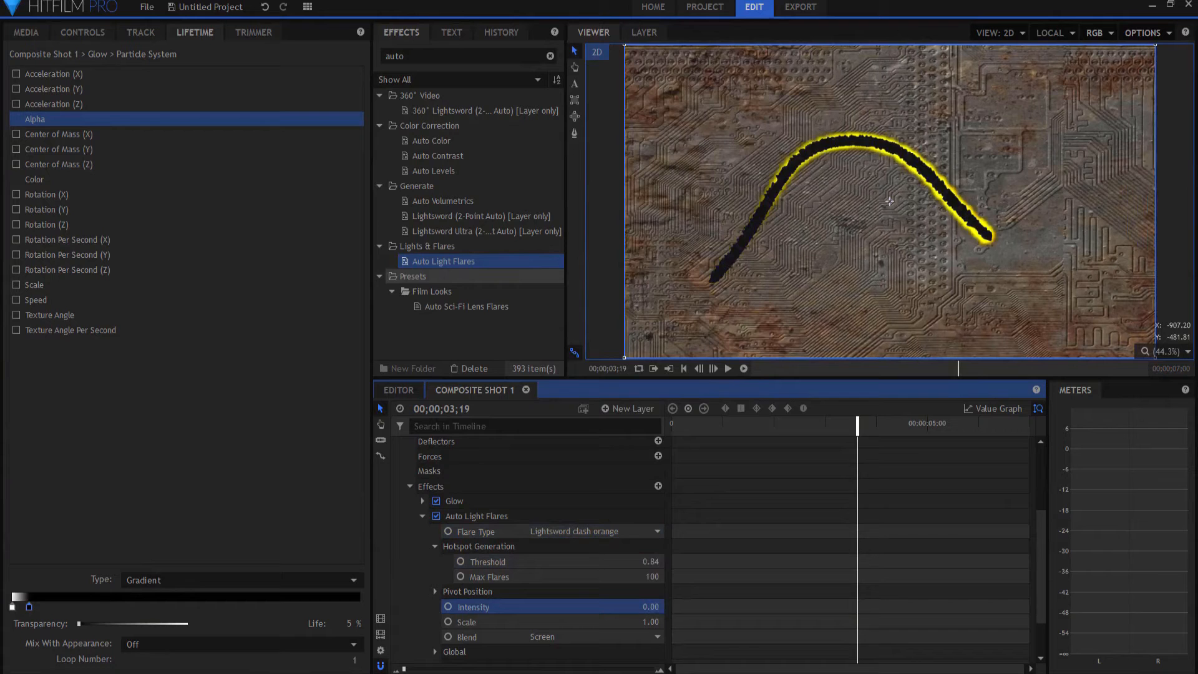
left_click(436, 516)
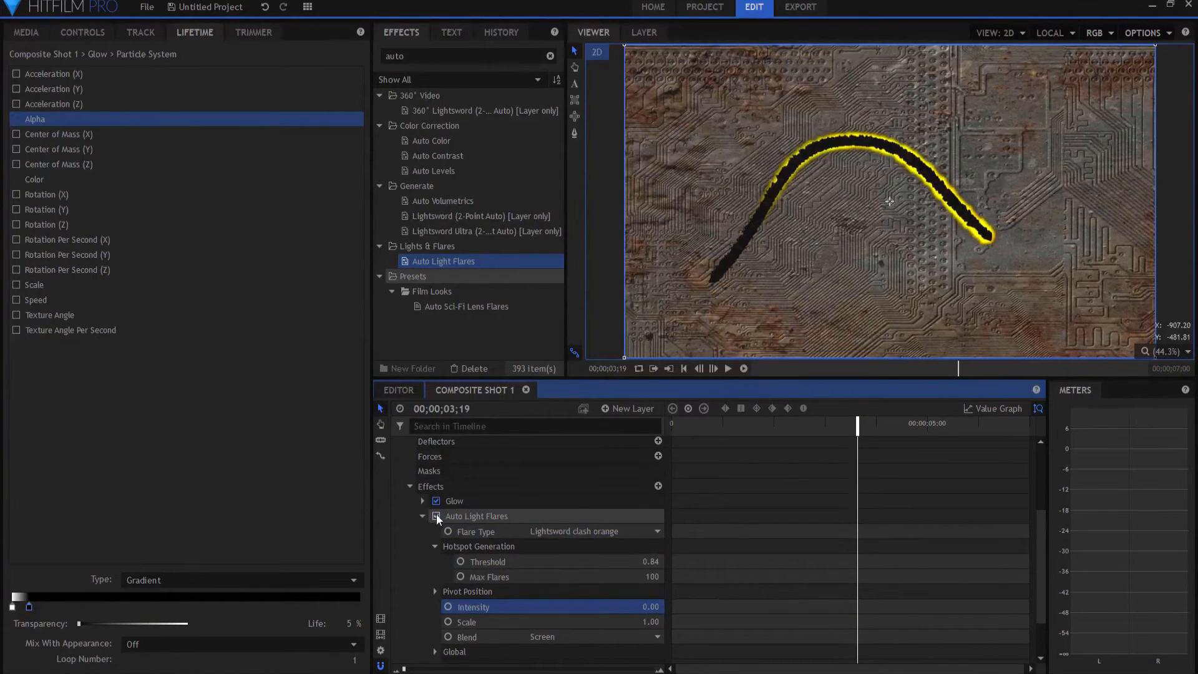
left_click(436, 517)
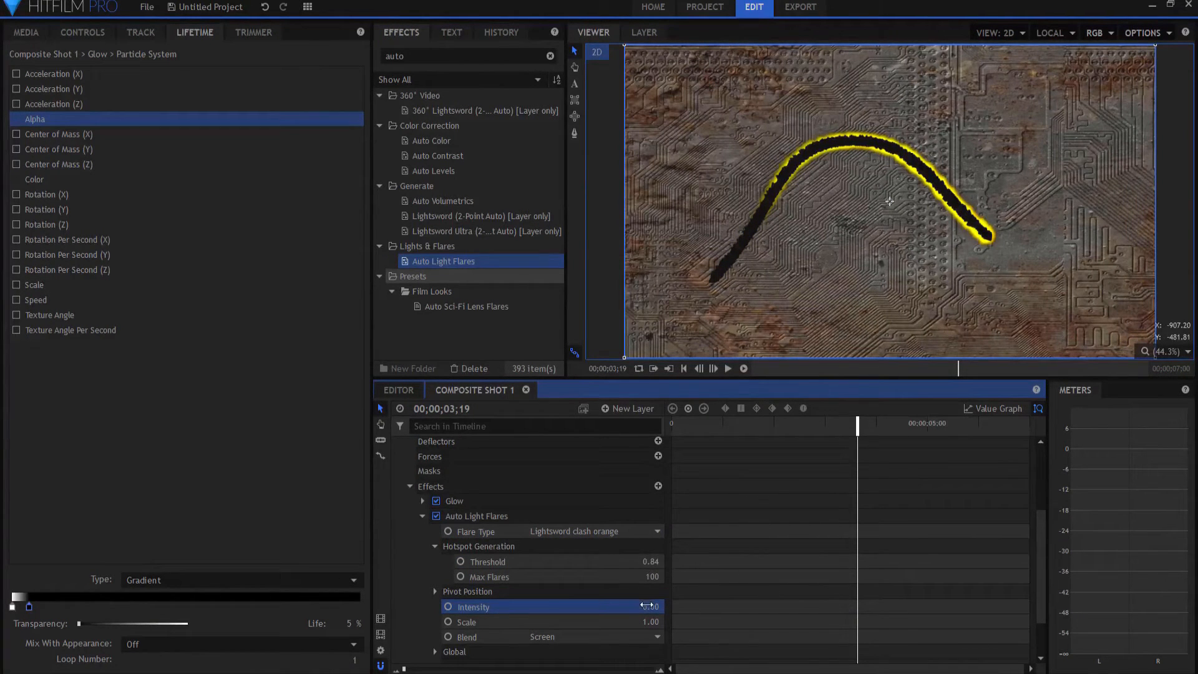
left_click_drag(652, 607, 658, 607)
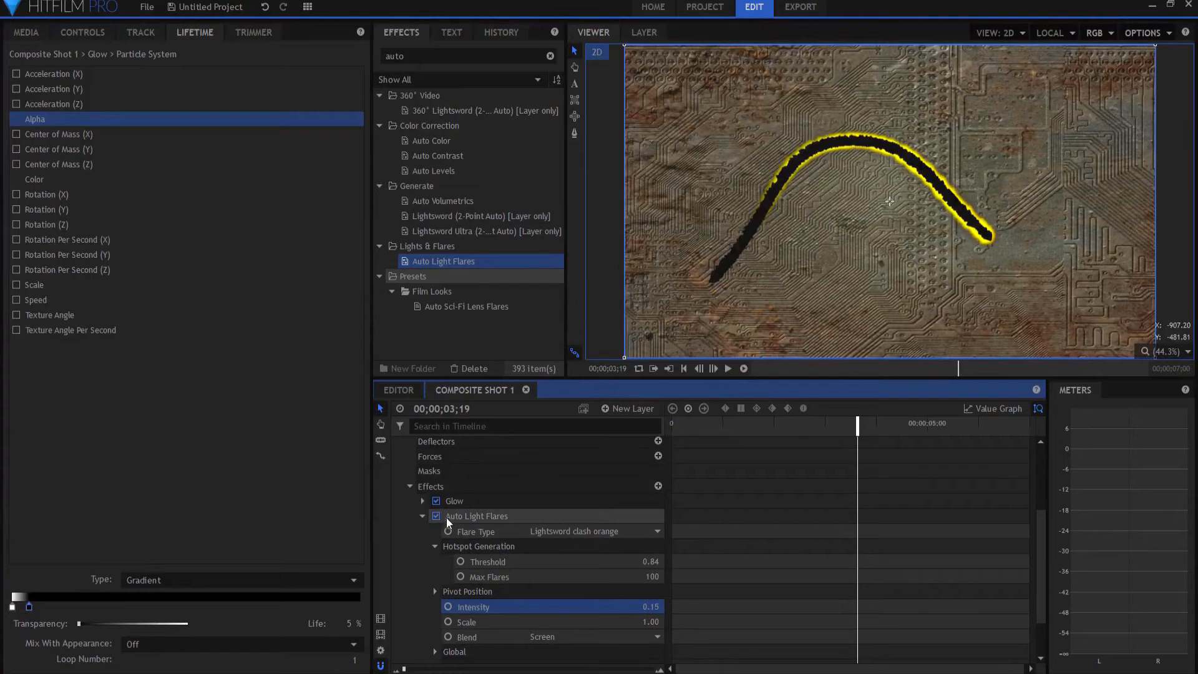
left_click(436, 517)
left_click(436, 517)
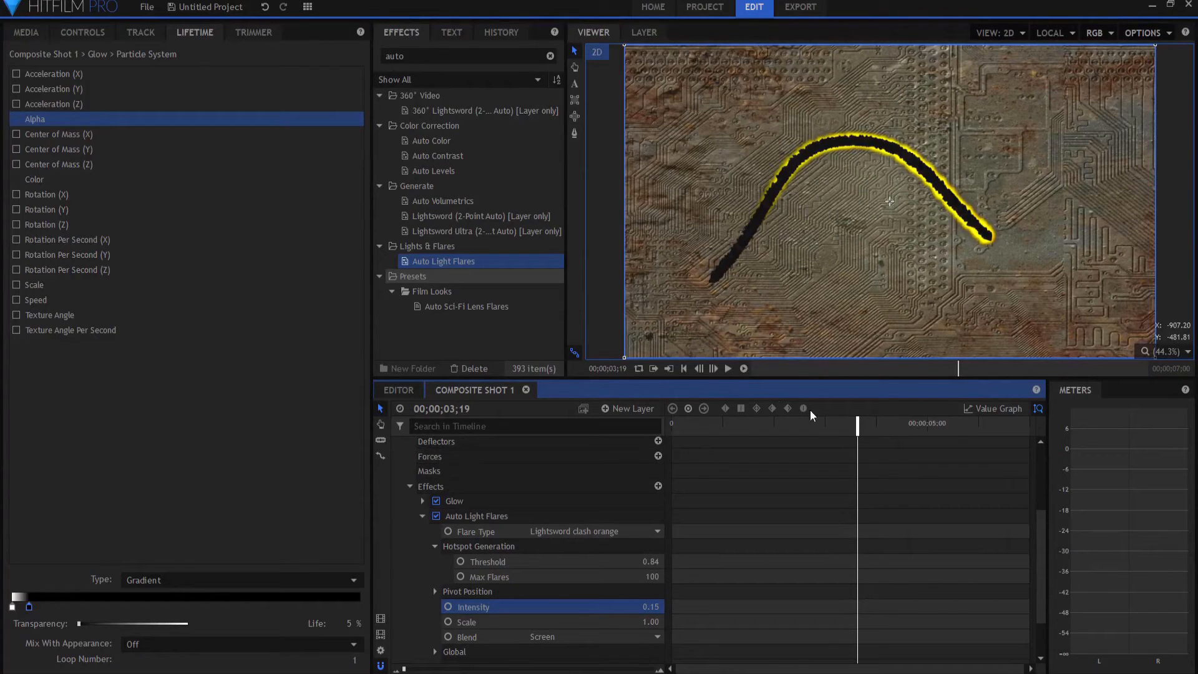
- Play the rest of the animation with the light flares, then collapse and deselect the Glow layer
left_click(726, 369)
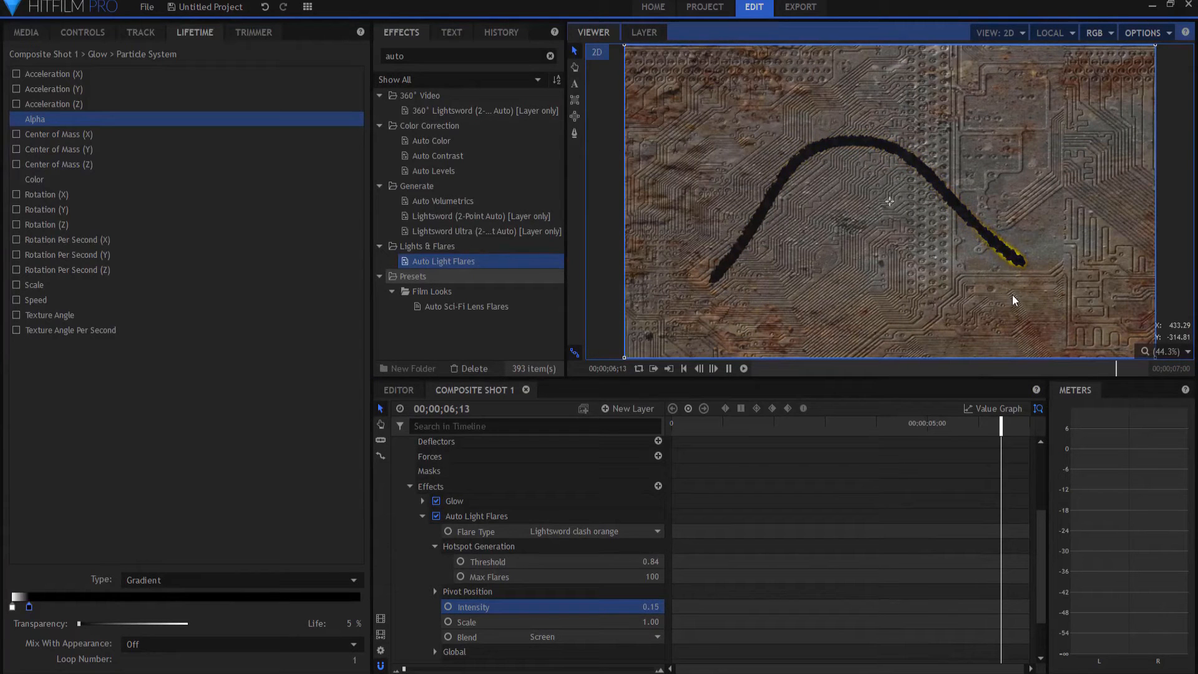
left_click(422, 515)
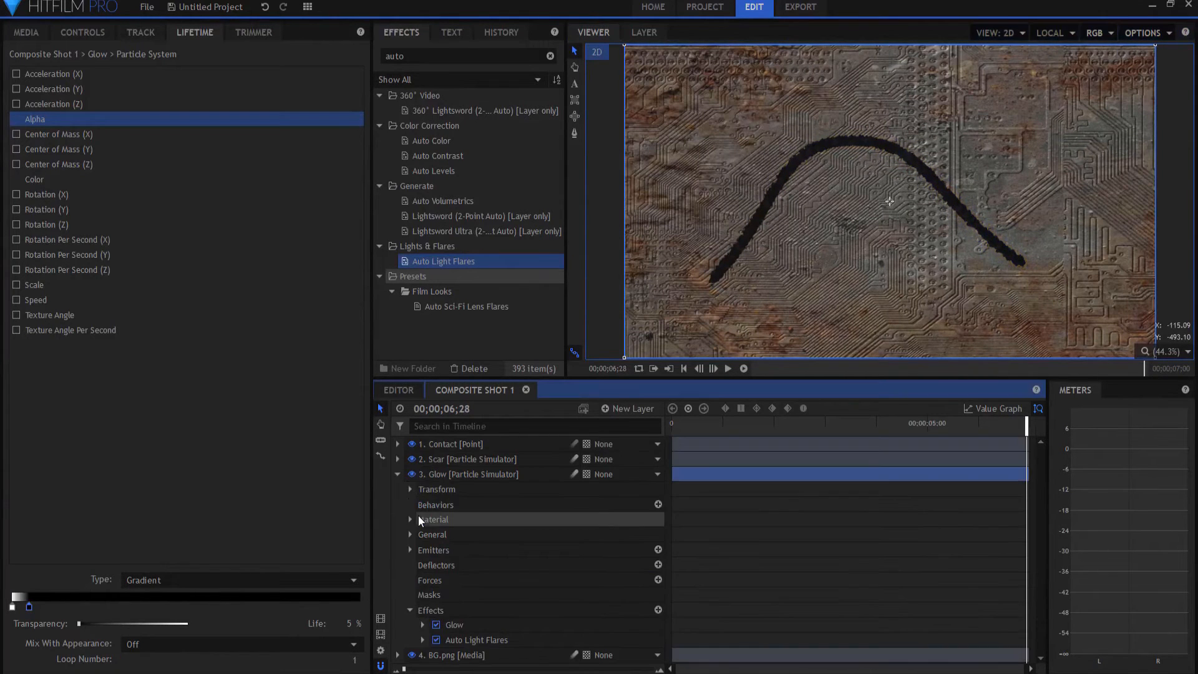
left_click(398, 474)
left_click(427, 545)
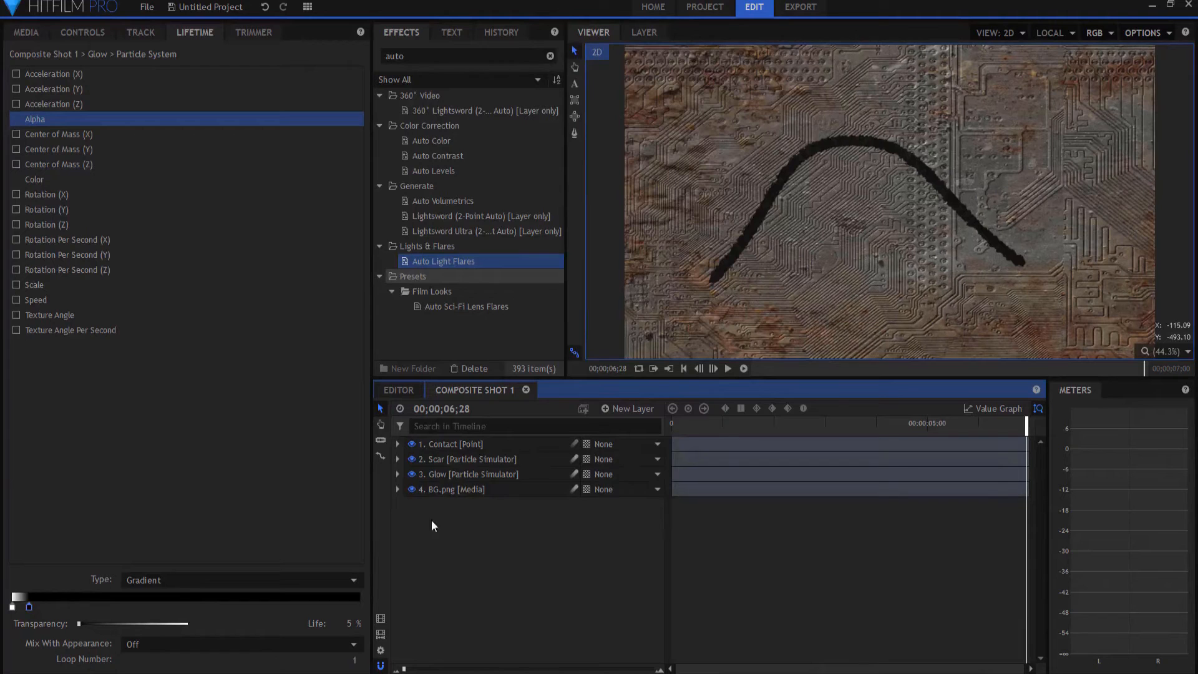
- Duplicate the Scar particle simulator layer and rename the copy as Sparks
right_click(435, 459)
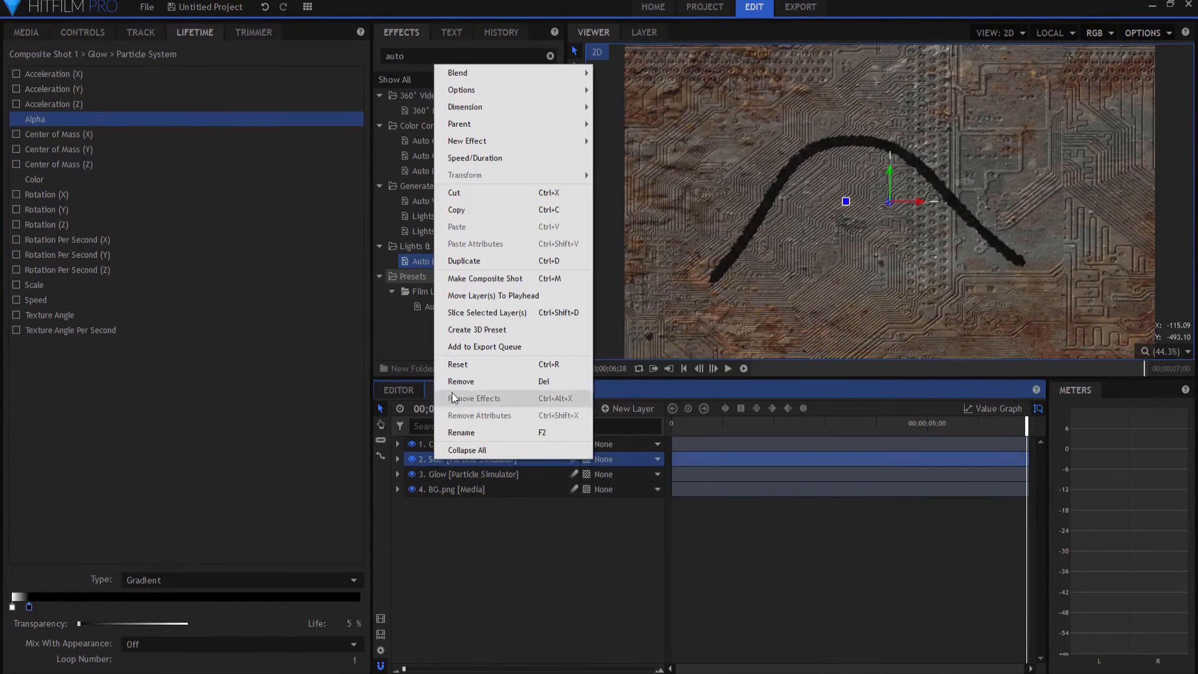
left_click(463, 261)
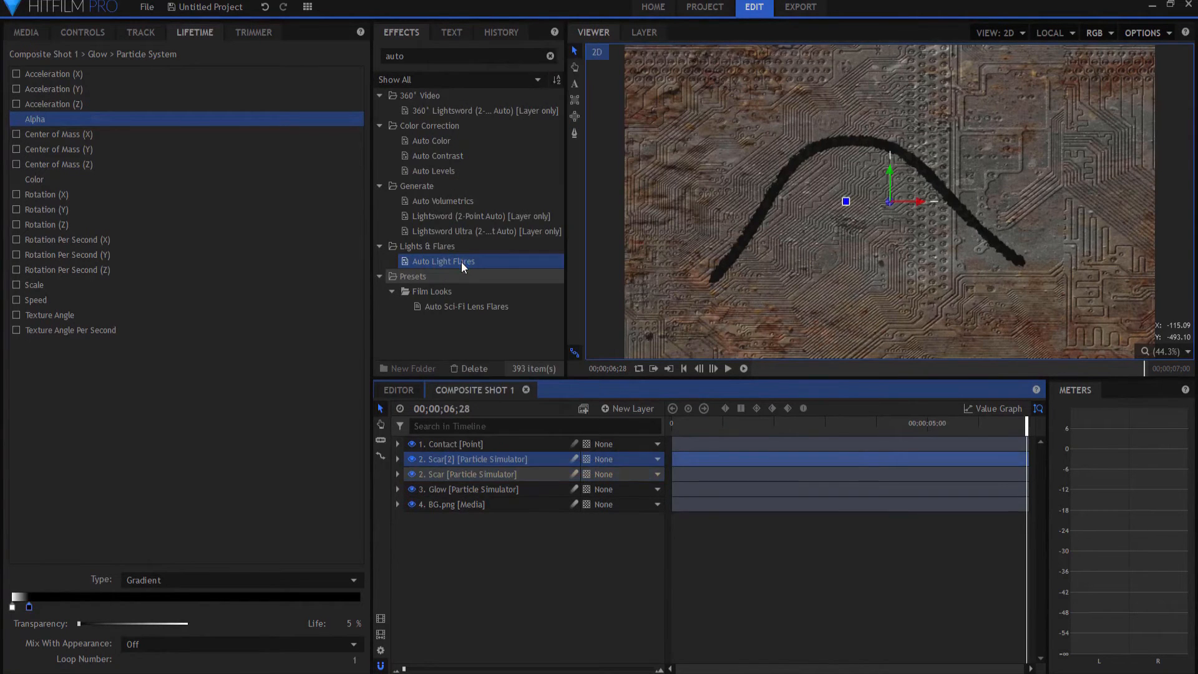
double_click(434, 451)
double_click(439, 460)
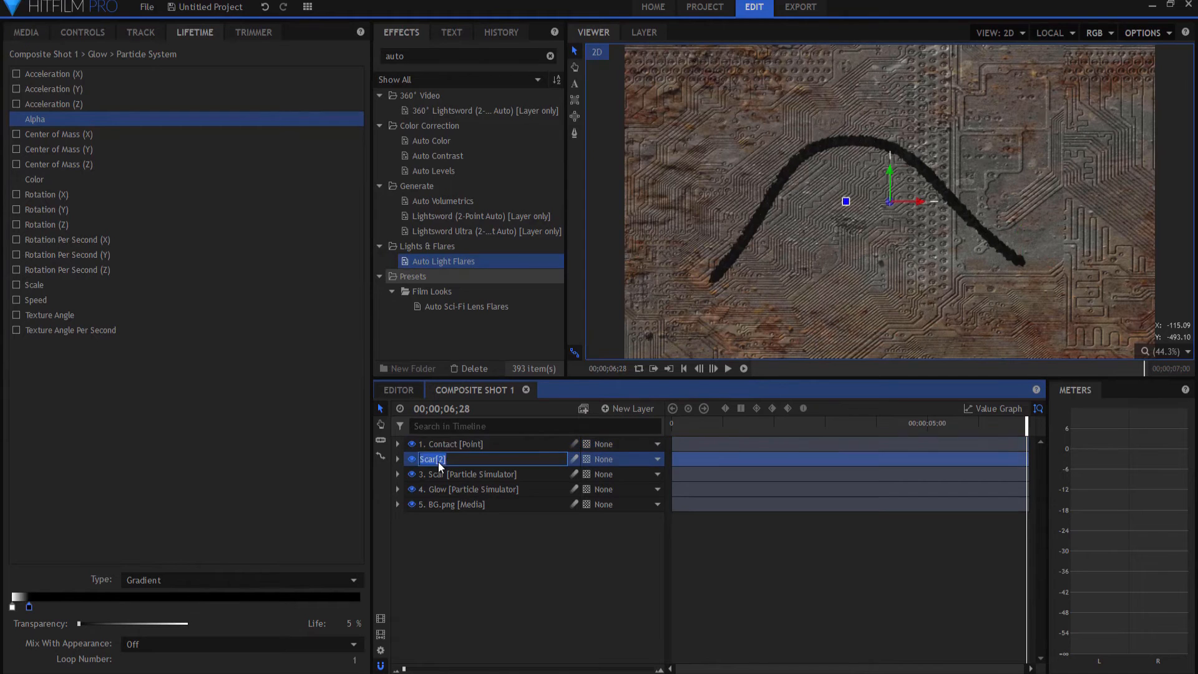
type("Sparks")
key("Return")
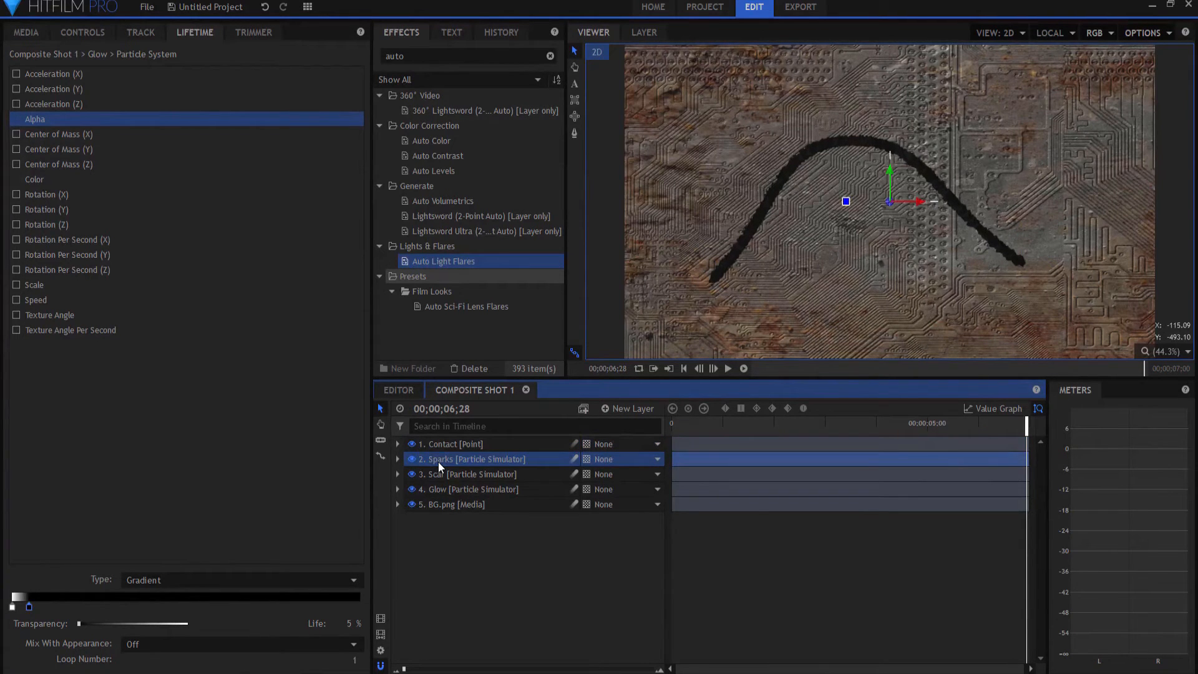
- Change the built-in texture of the Sparks layer's particle system to Sparks Star
left_click(438, 461)
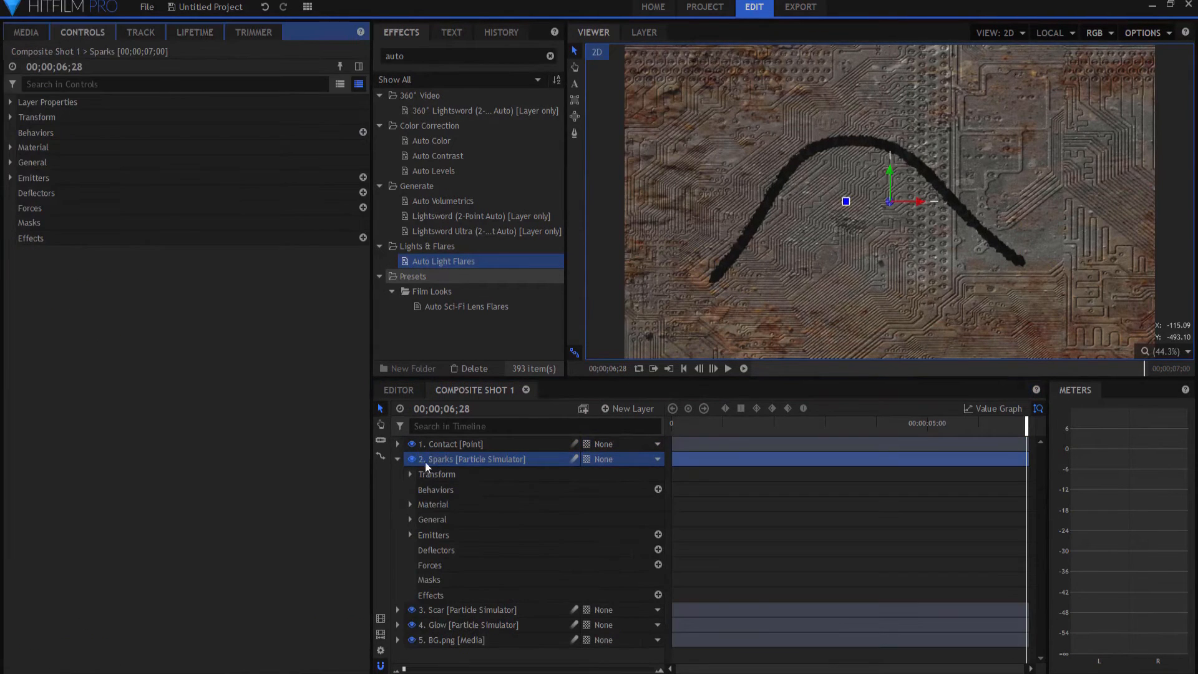
left_click(10, 178)
left_click(22, 193)
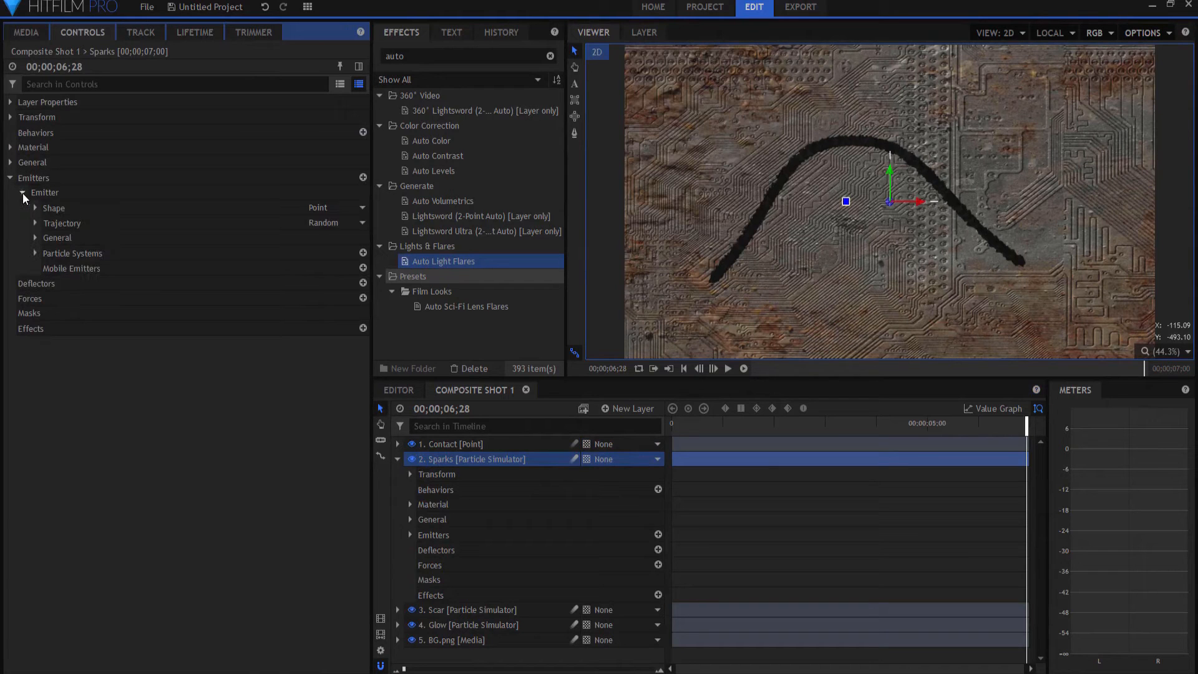
left_click(35, 252)
left_click(48, 268)
left_click(60, 298)
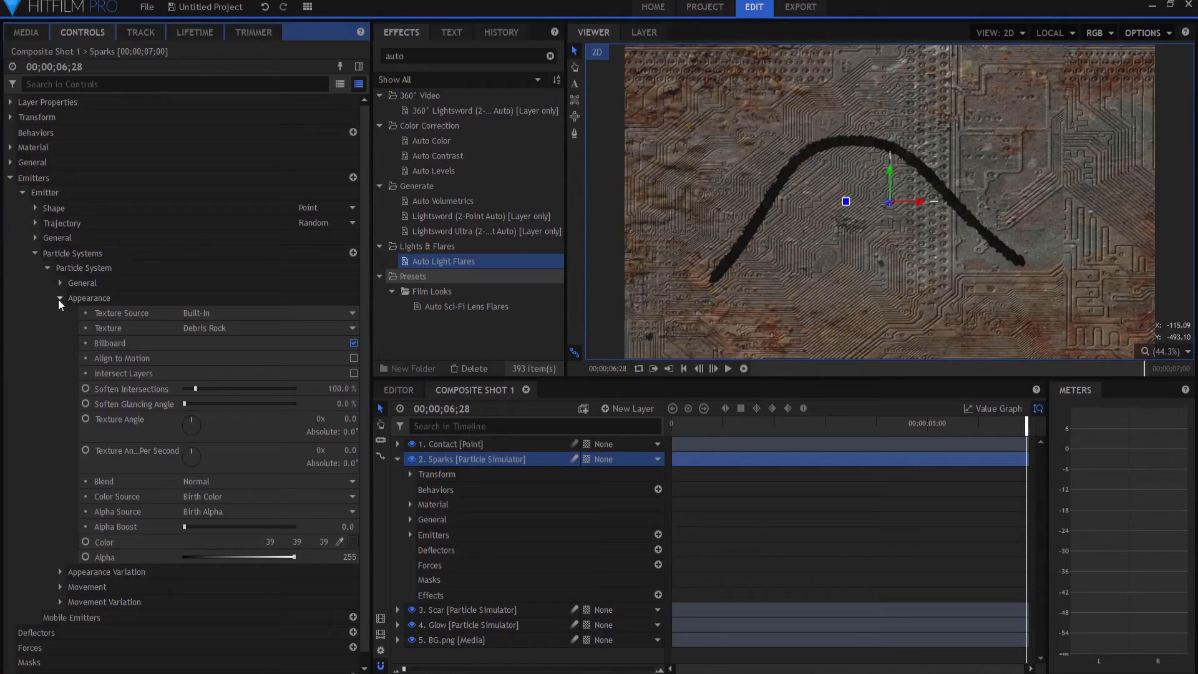
left_click(217, 327)
scroll(284, 480, "down", 4)
scroll(284, 485, "down", 3)
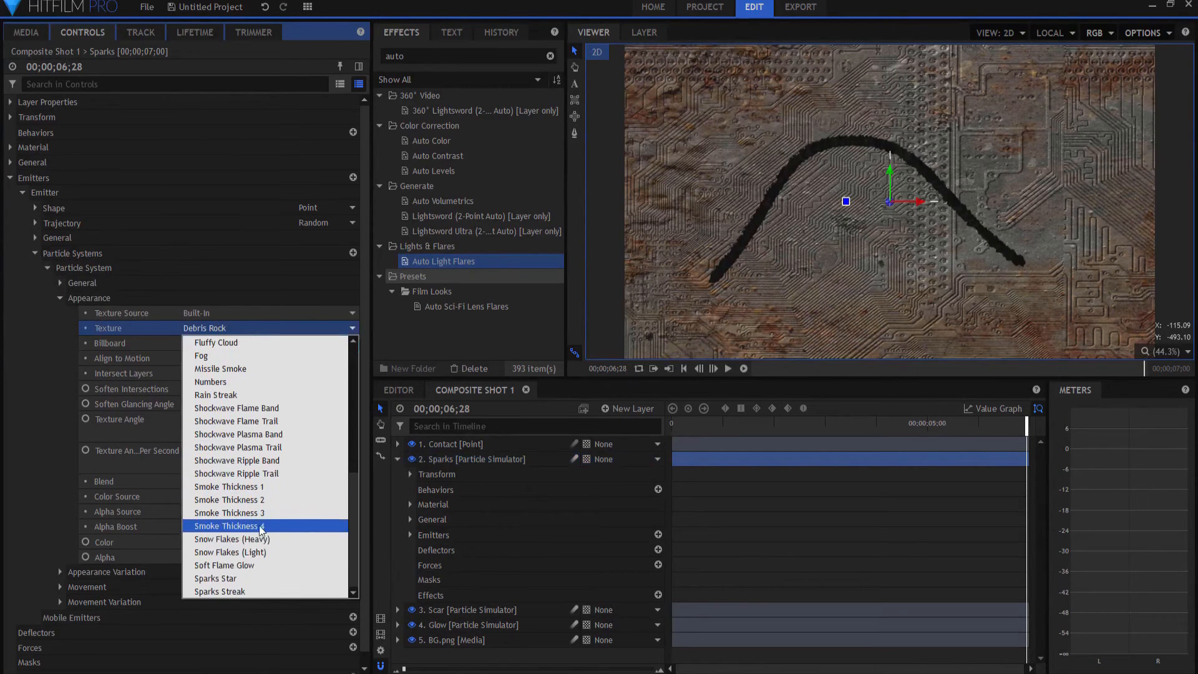
left_click(226, 578)
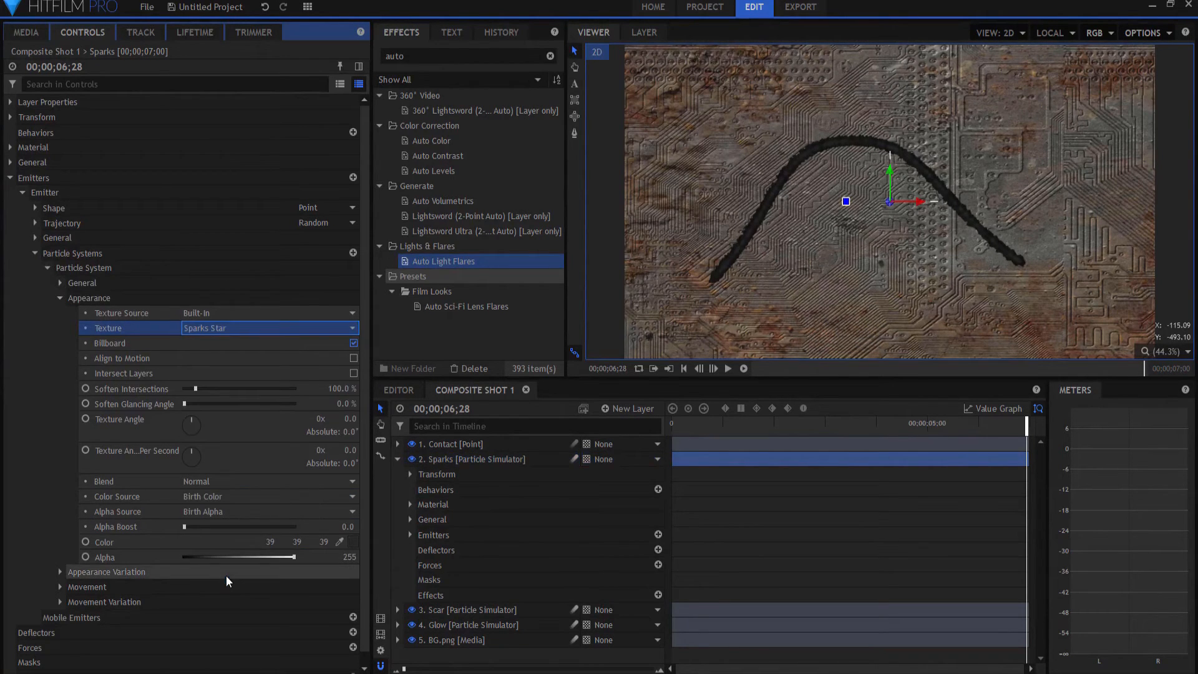
- Set the movement life of the Sparks layer's particles to 5 seconds
left_click(60, 586)
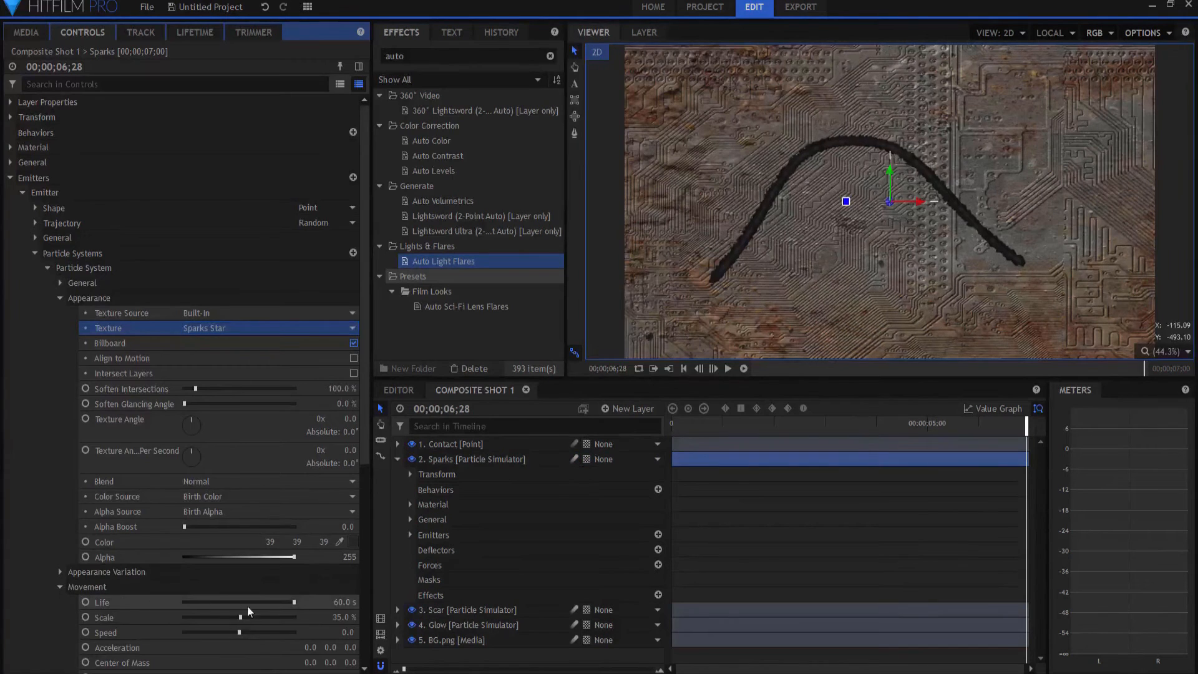
left_click(347, 602)
type("5")
key("Return")
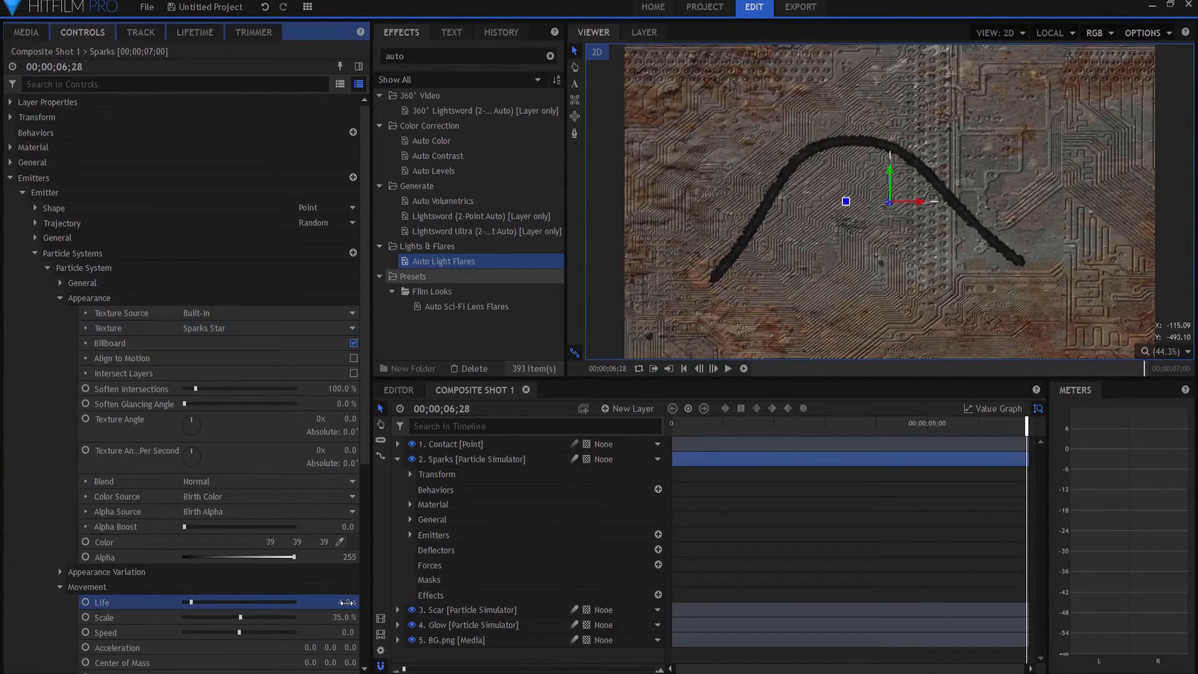
- Set the movement speed of the Sparks layer's particles to 500
left_click(837, 423)
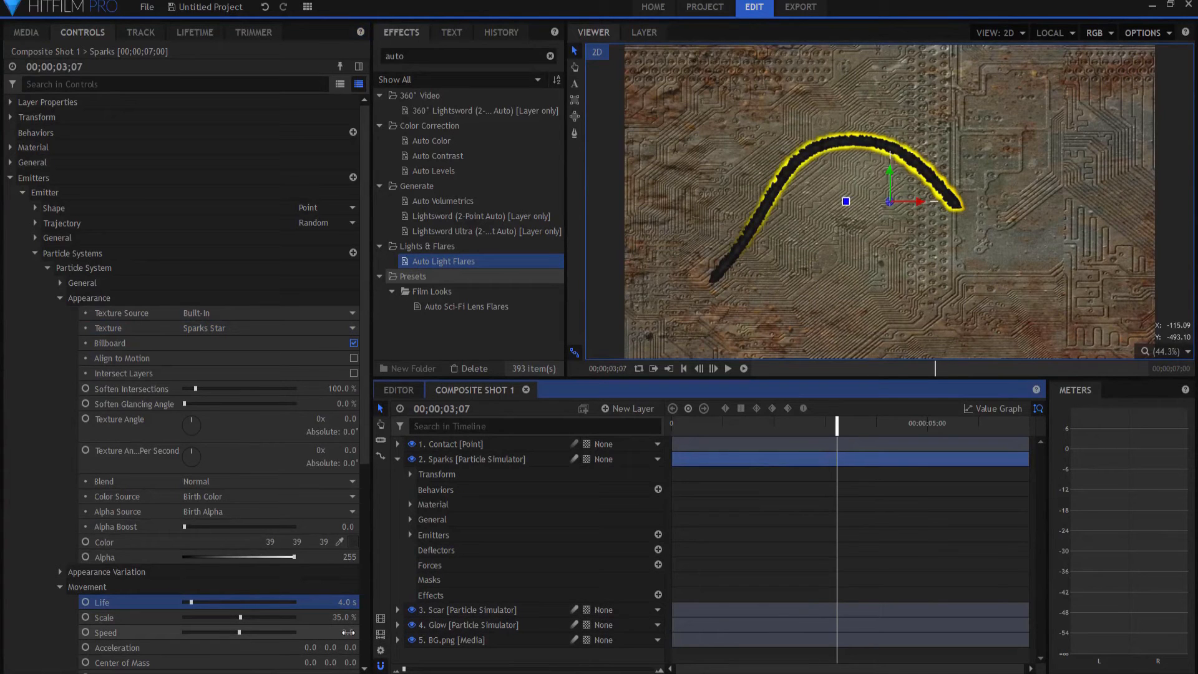
left_click(348, 632)
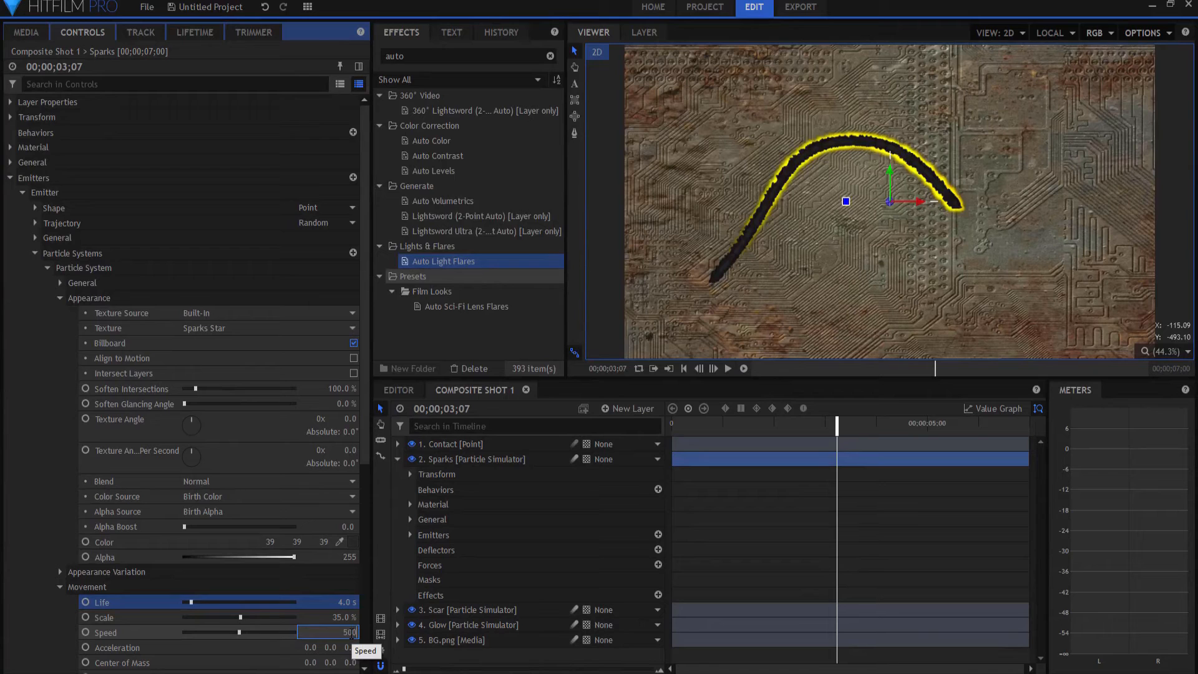
key("Return")
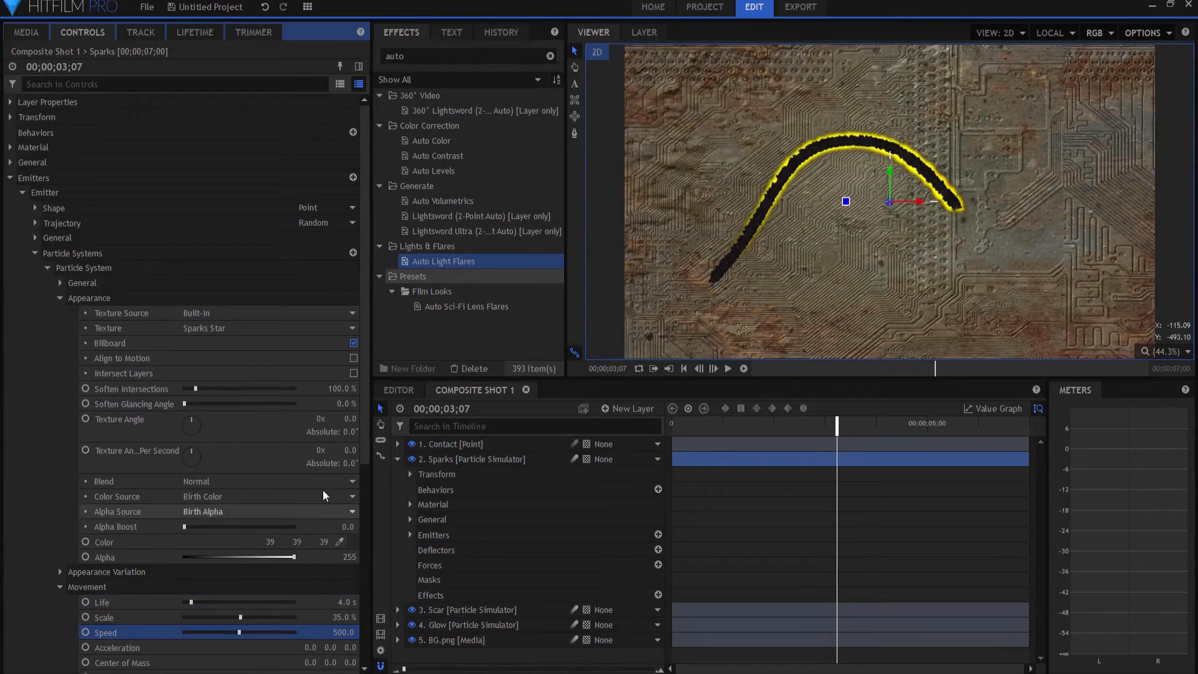
- Change the Sparks particles' color to yellow (255, 255, 0) and play part of the animation from the start
left_click(353, 542)
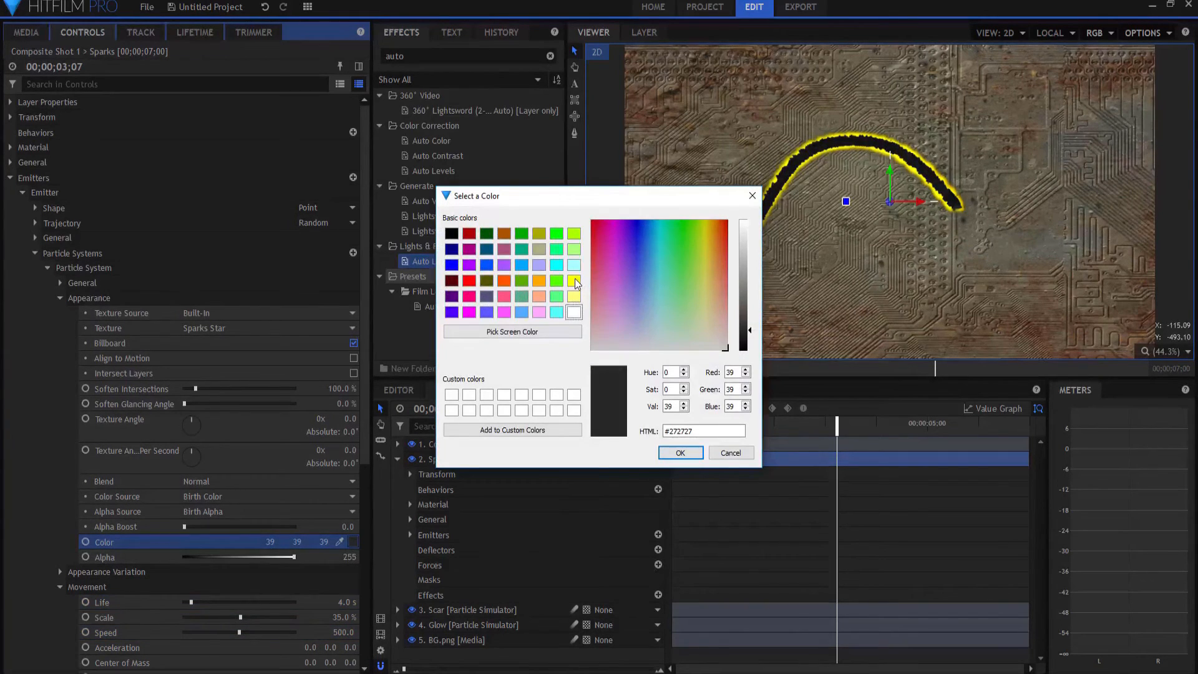
left_click(574, 280)
left_click(681, 454)
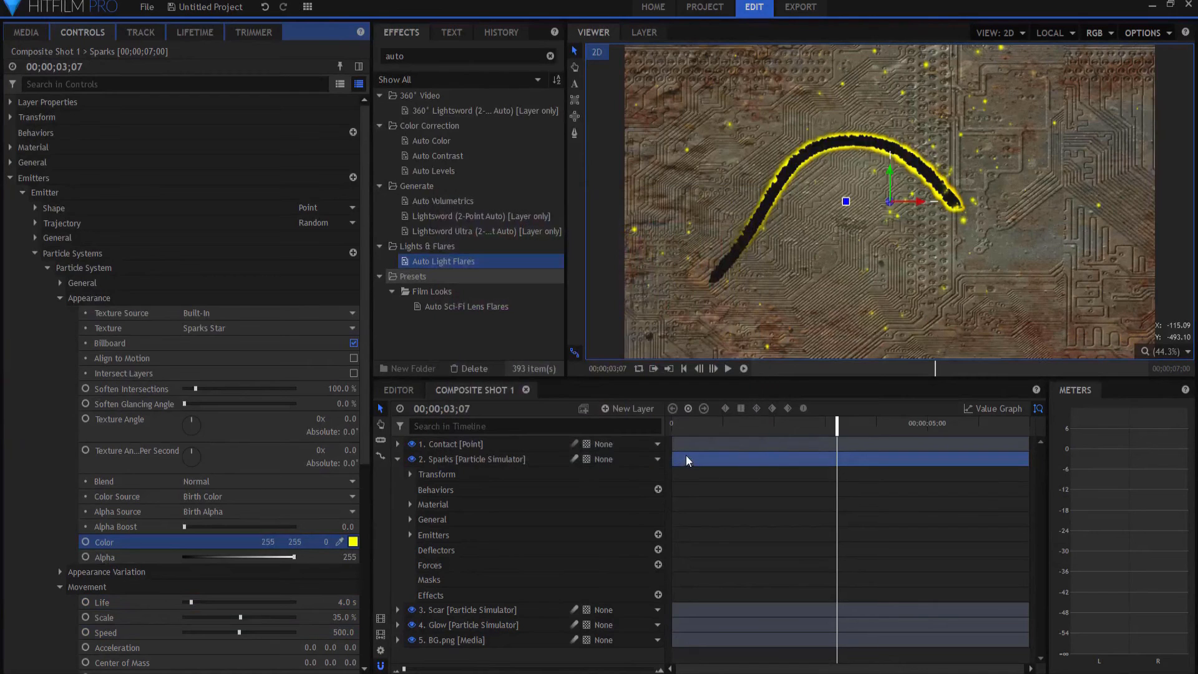
left_click(684, 368)
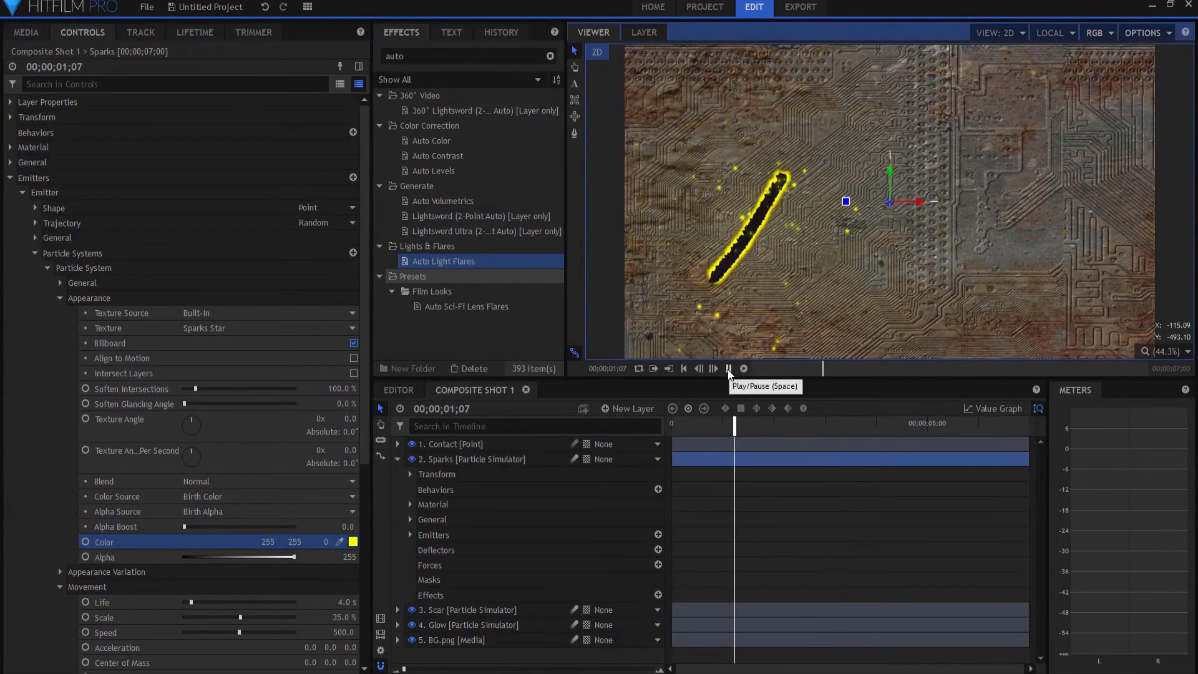
key("space")
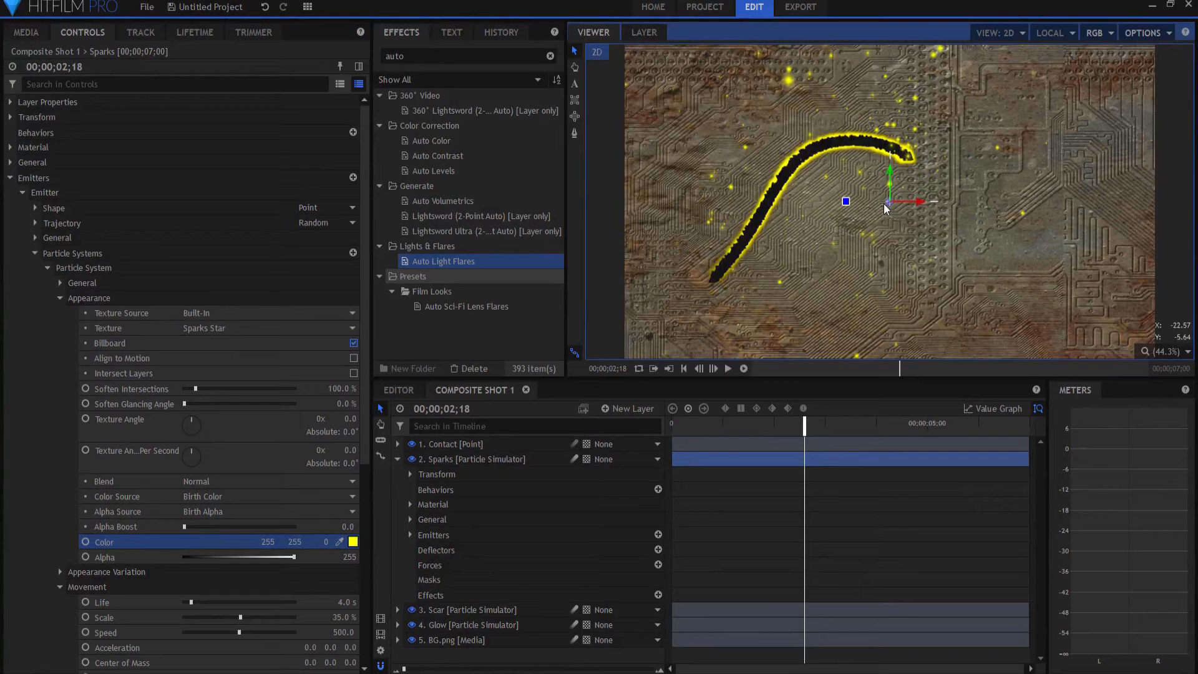
- Add a force to the Sparks particle simulator and rename it Gravity
left_click_drag(367, 441, 367, 644)
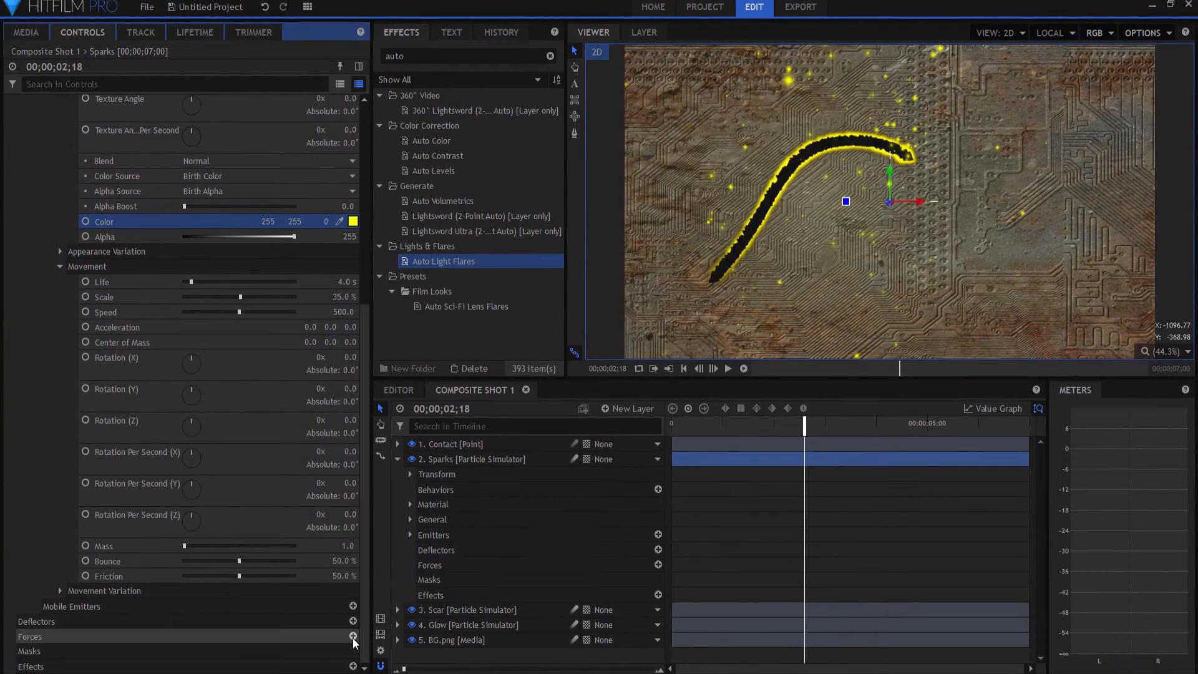
left_click(352, 636)
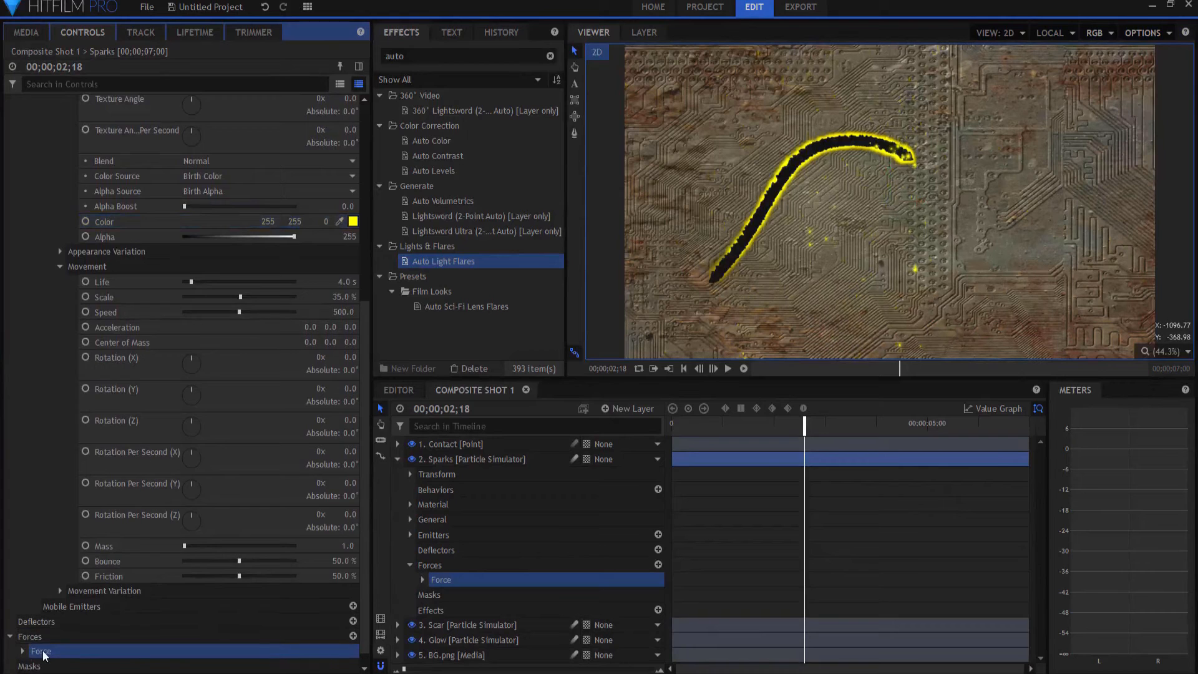
scroll(49, 654, "down", 1)
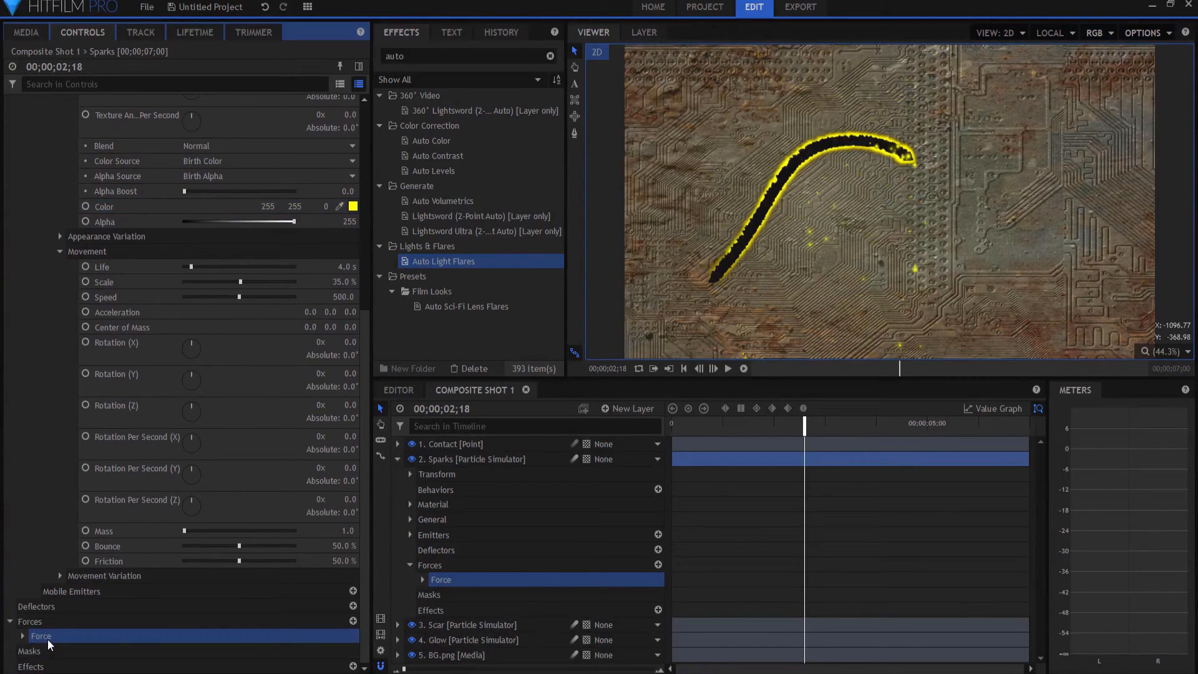
double_click(38, 638)
type("Gravit")
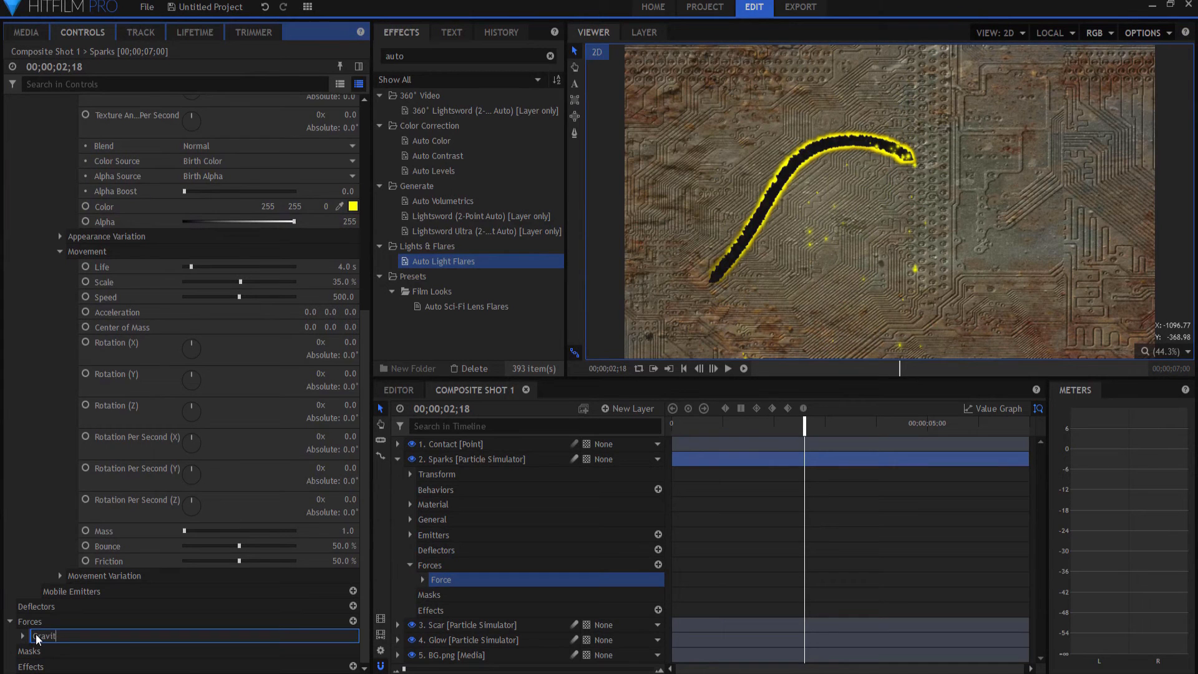
type("y")
key("Return")
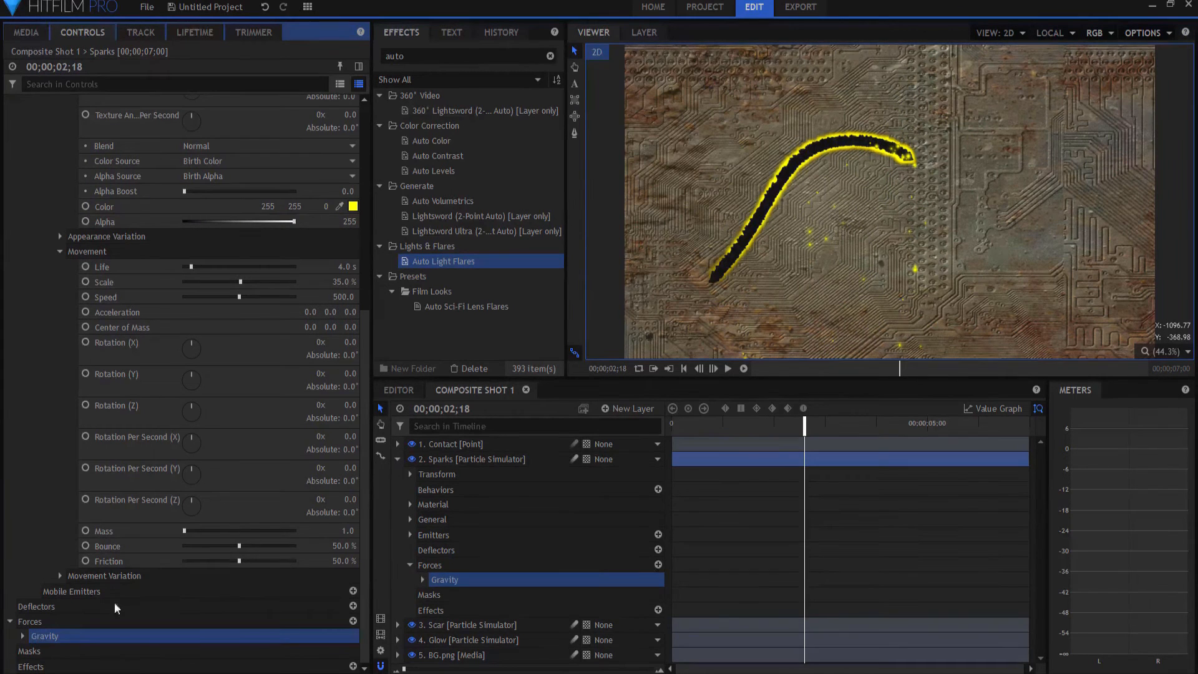
- Add a second force to the Sparks layer and set its type to Turbulence
left_click(353, 621)
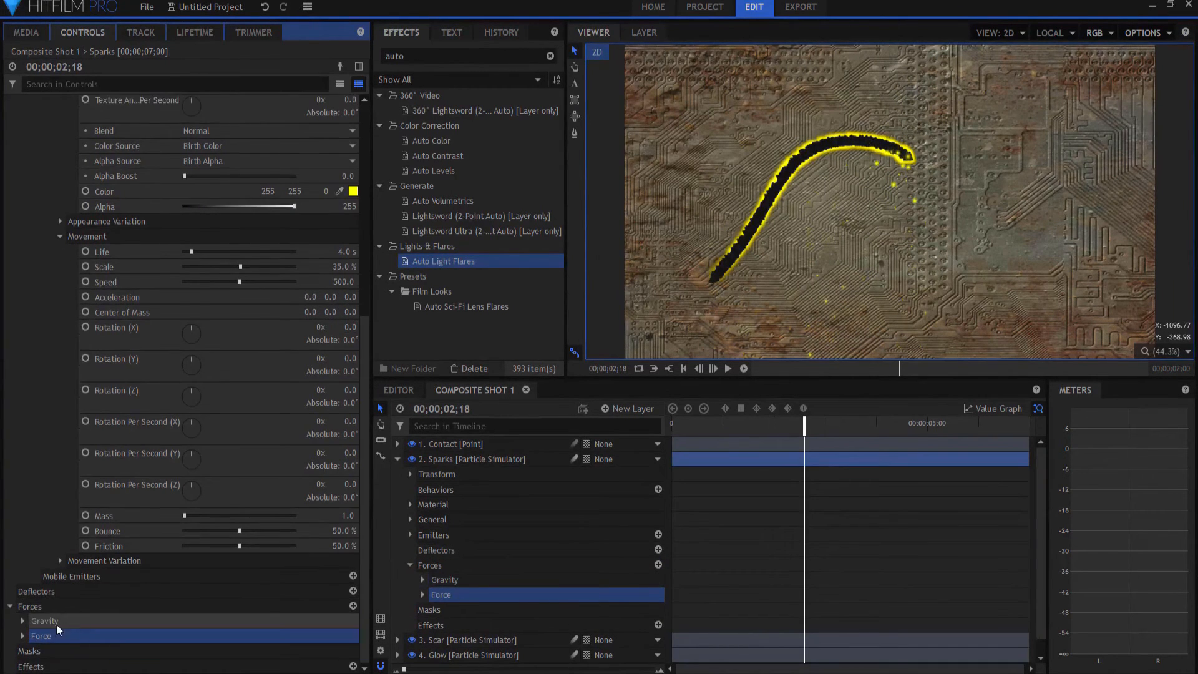
left_click(23, 636)
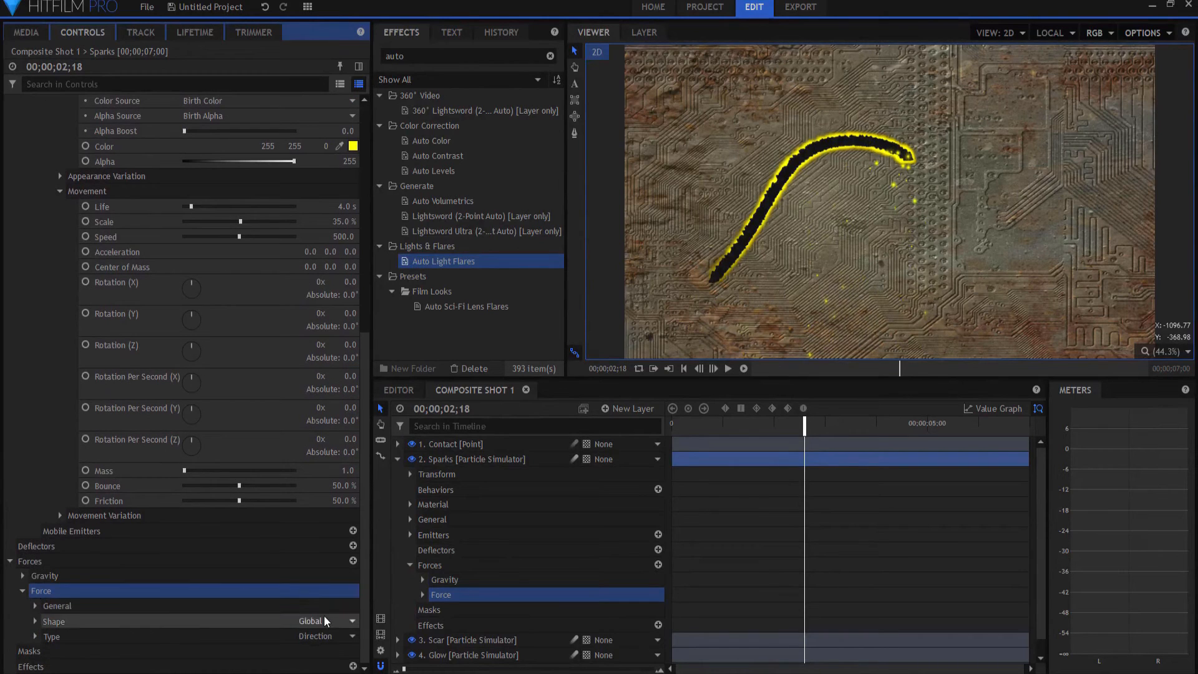
left_click(316, 635)
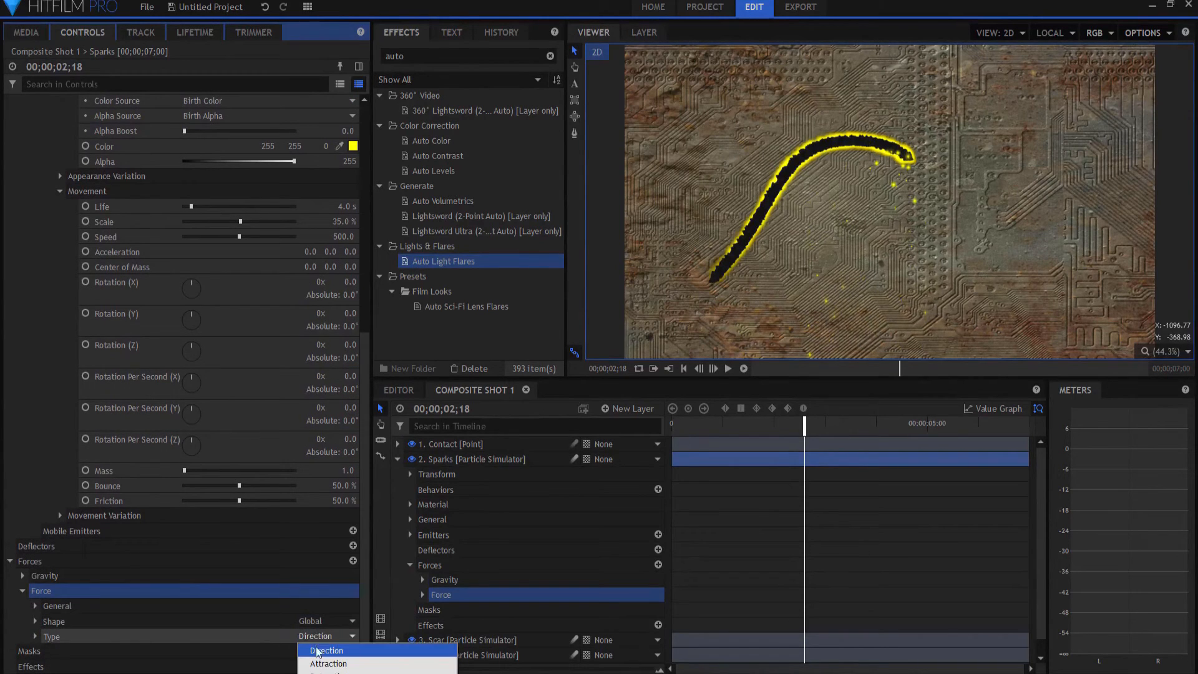
left_click(328, 672)
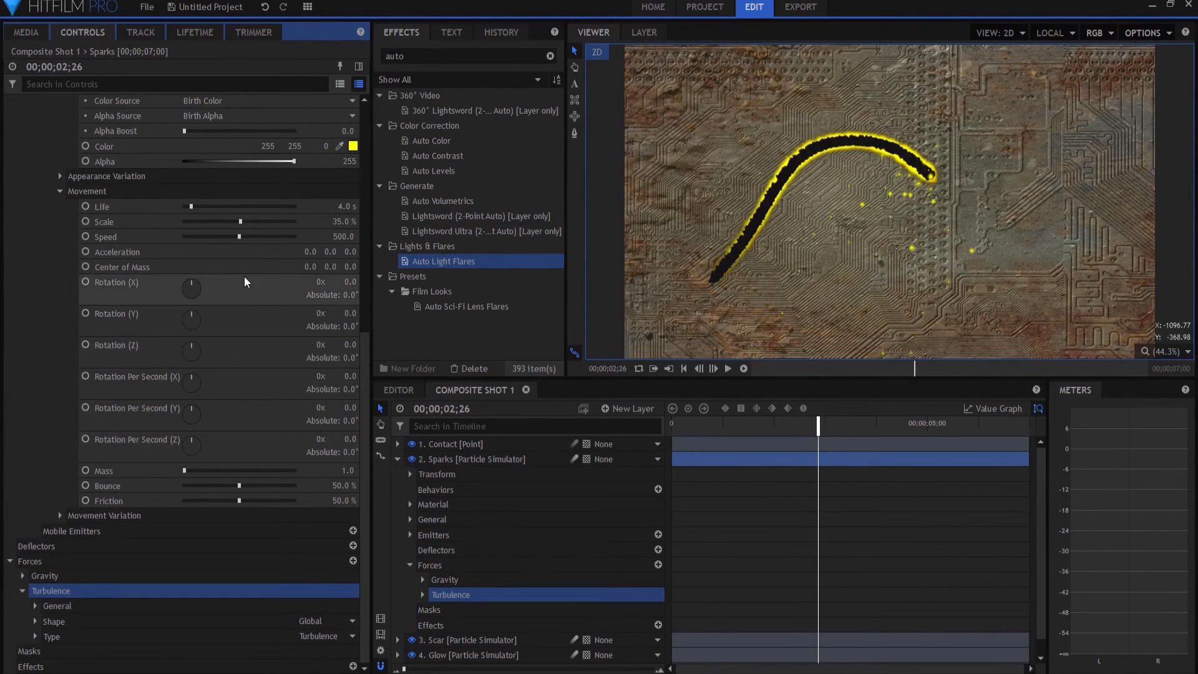
- Set the Sparks particles' movement variation to a life of 1 second, a scale of 10% and a speed of 200
scroll(245, 276, "up", 6)
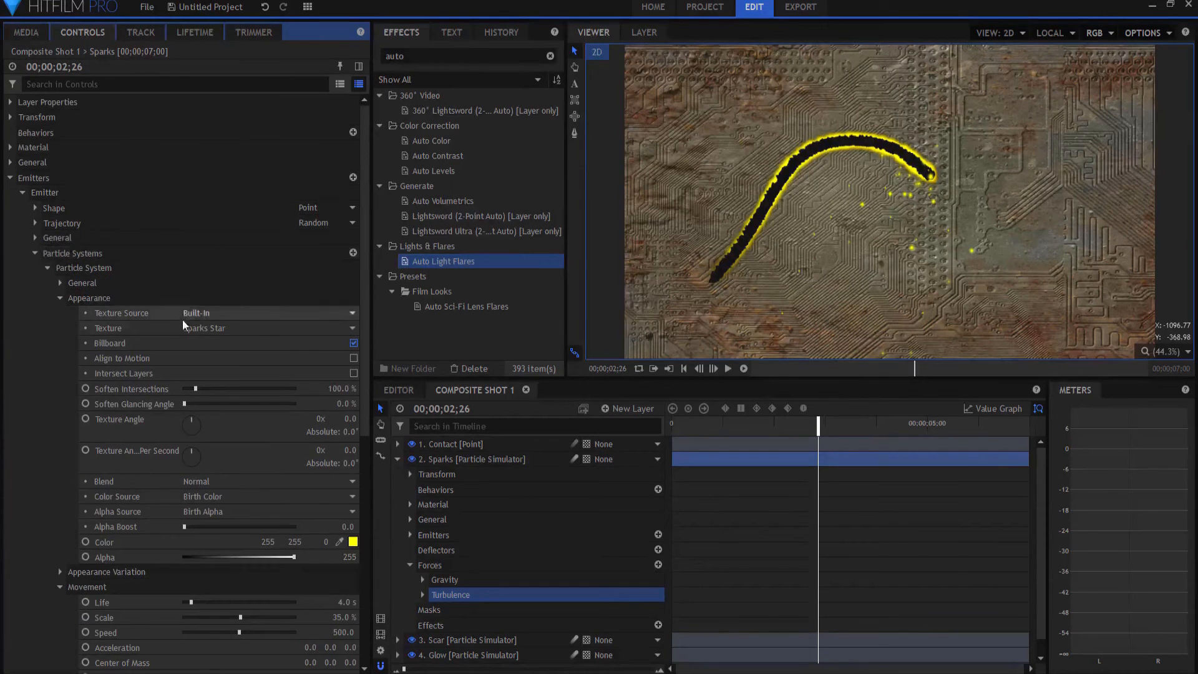
scroll(50, 312, "down", 5)
left_click(60, 590)
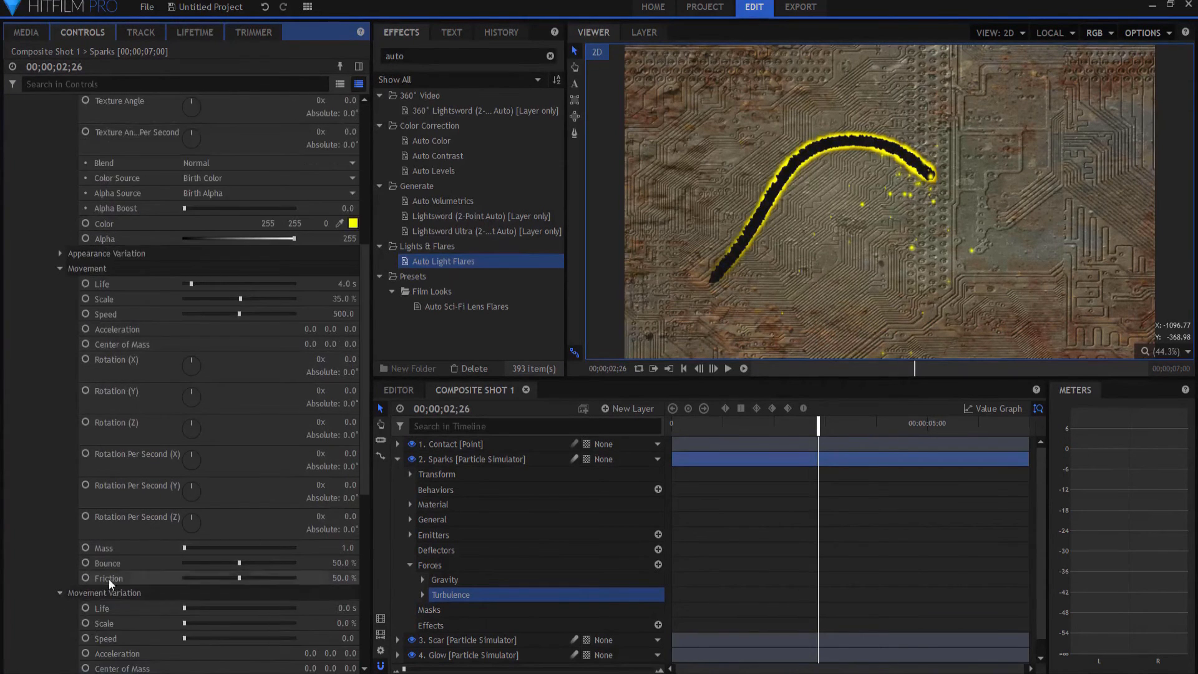
scroll(150, 549, "down", 3)
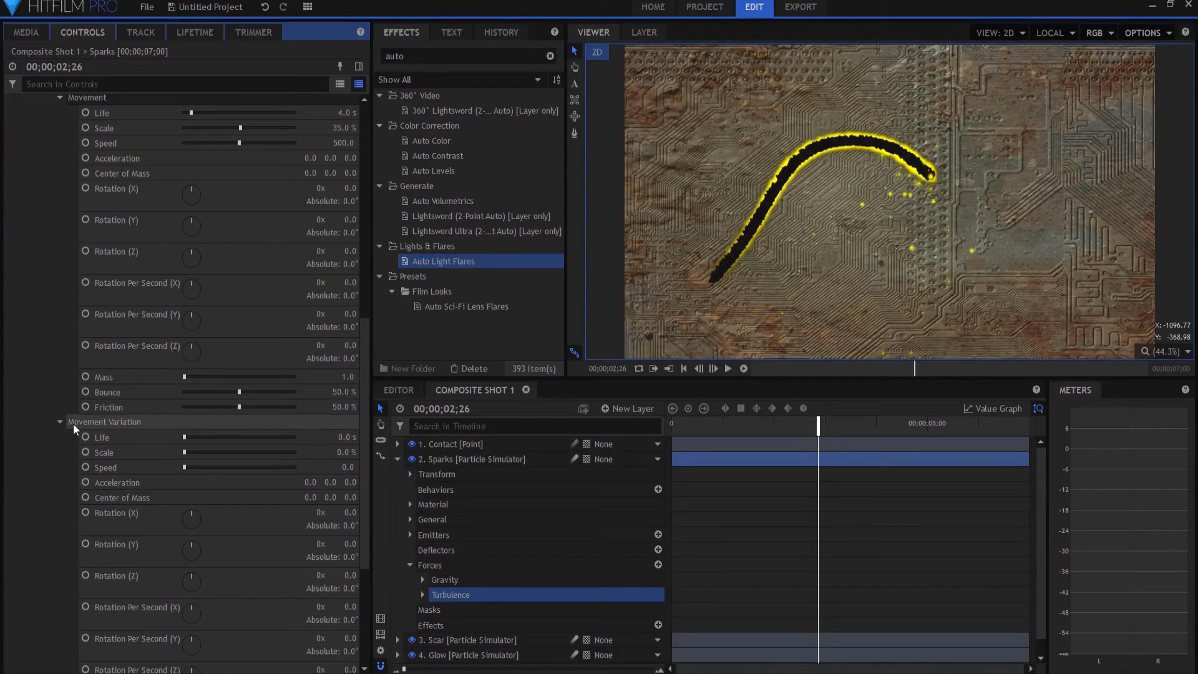
left_click(345, 439)
type("1")
key("Return")
left_click(341, 452)
type("10")
key("Return")
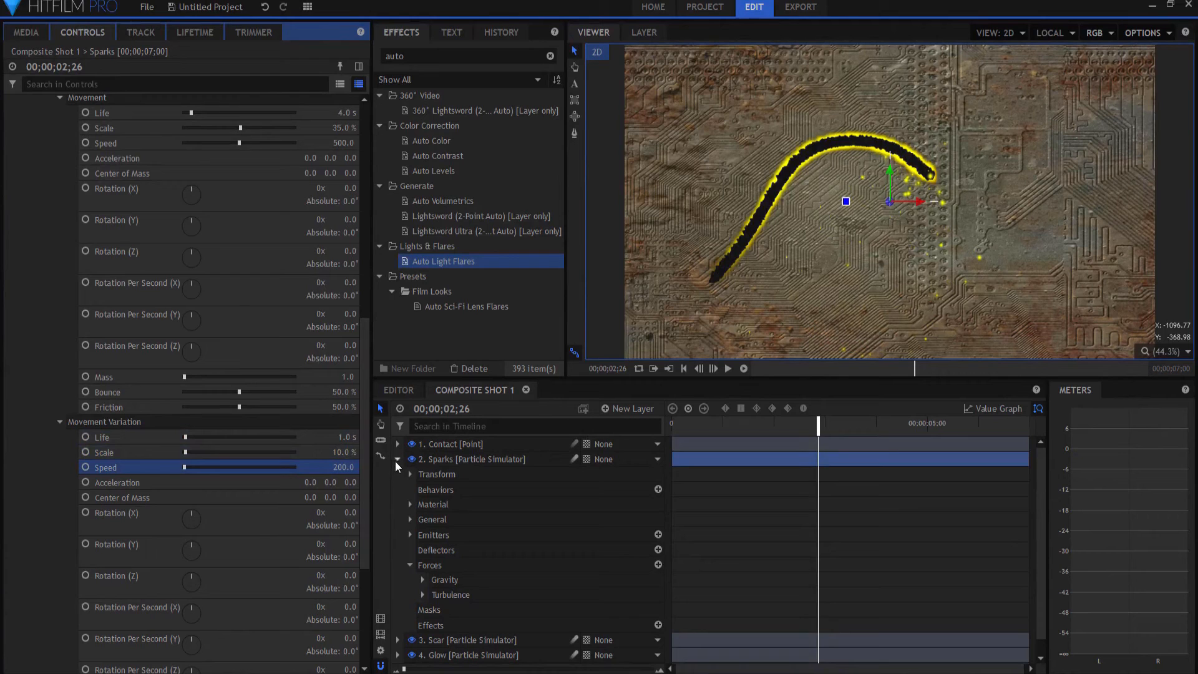
- Collapse the Sparks layer and enable its motion blur, then preview the animation from the first frame
left_click(397, 459)
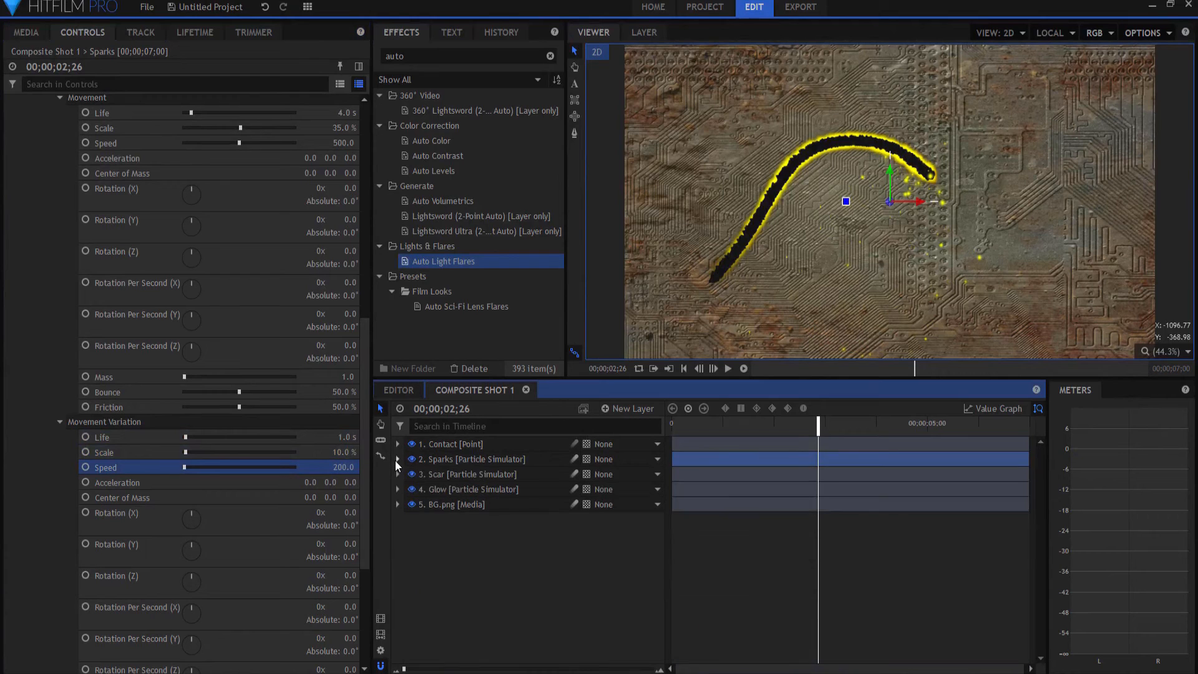
left_click(575, 460)
left_click(684, 368)
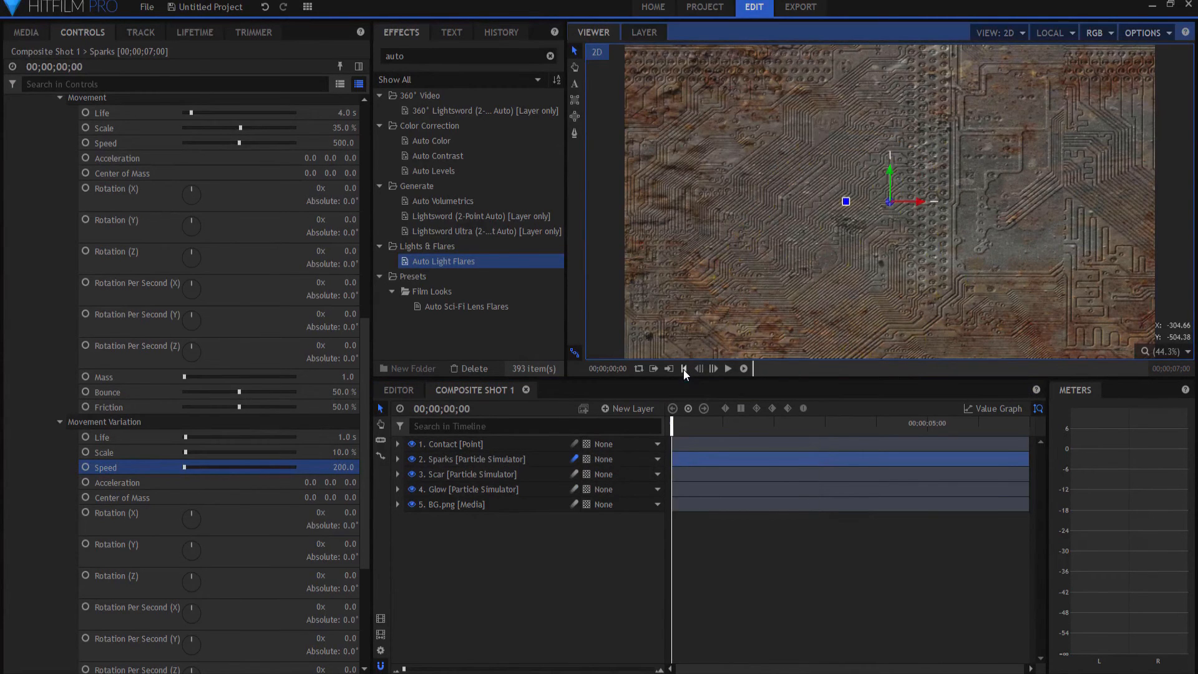
left_click(727, 368)
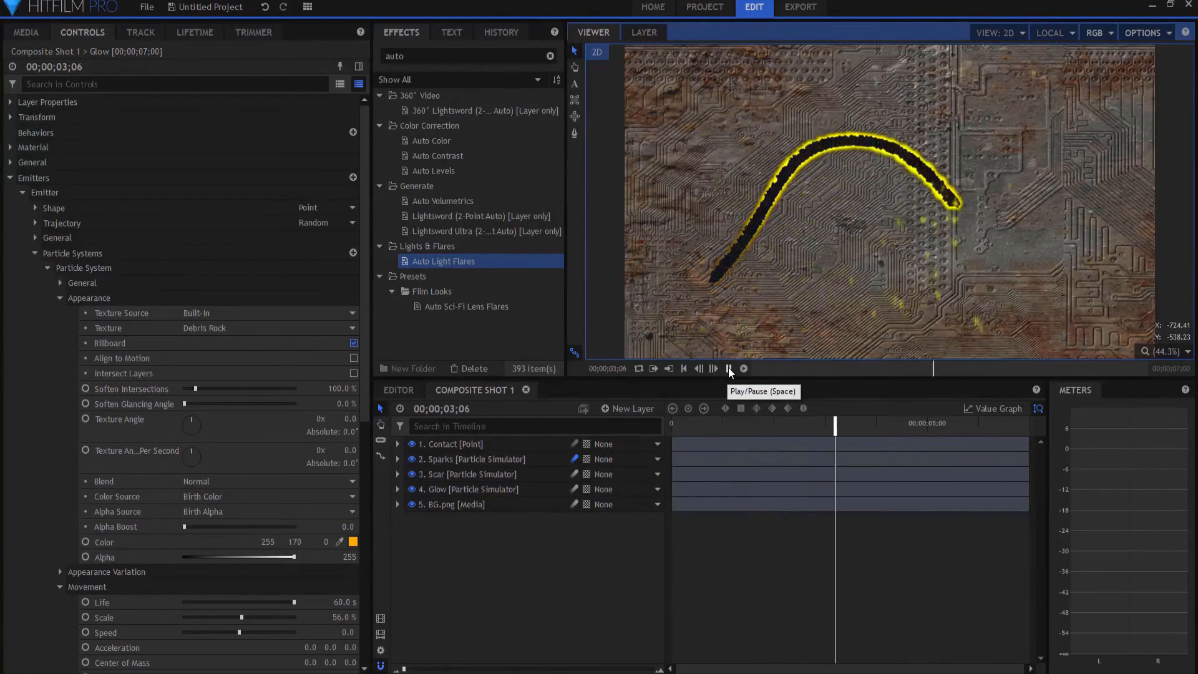
left_click(727, 371)
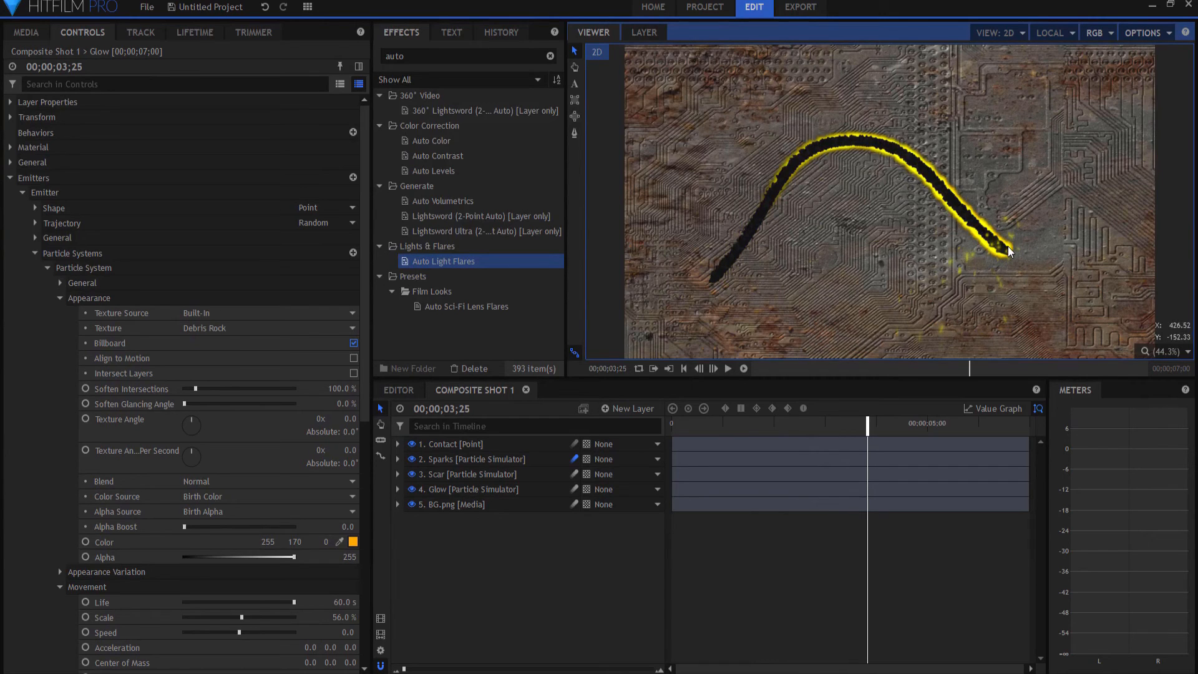
- Create a black 1920 by 1080 plane layer on top of the composite and set its blend mode to Add
left_click(630, 409)
left_click(624, 431)
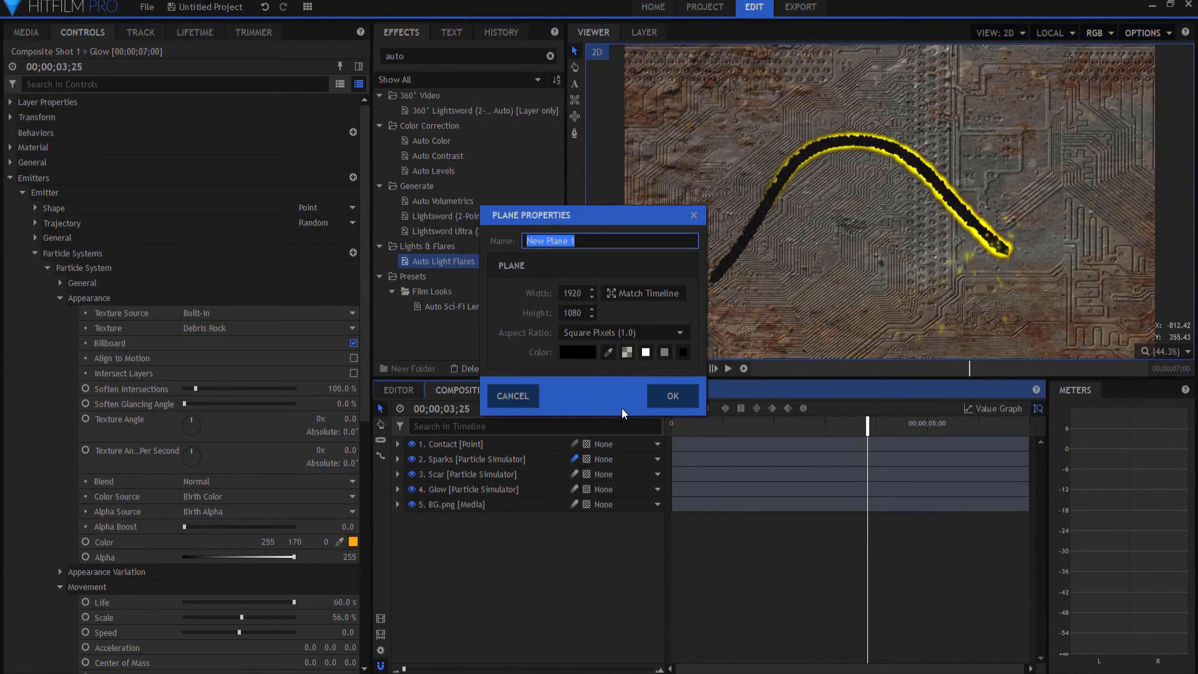
left_click(674, 396)
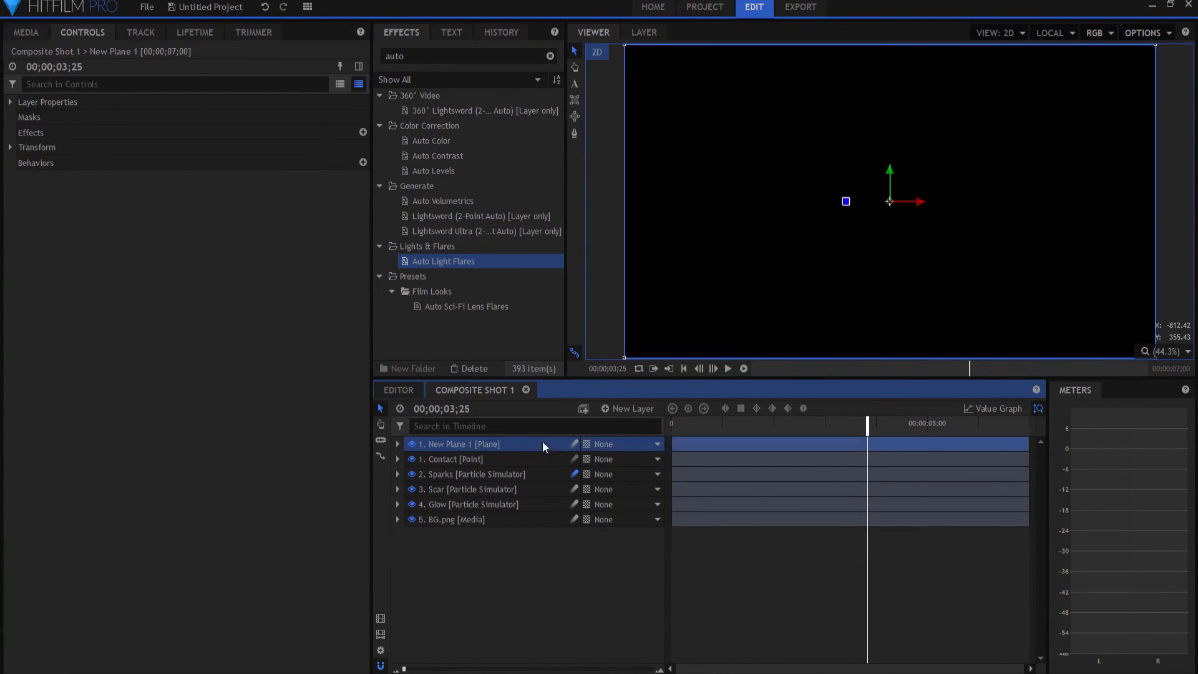
left_click(10, 101)
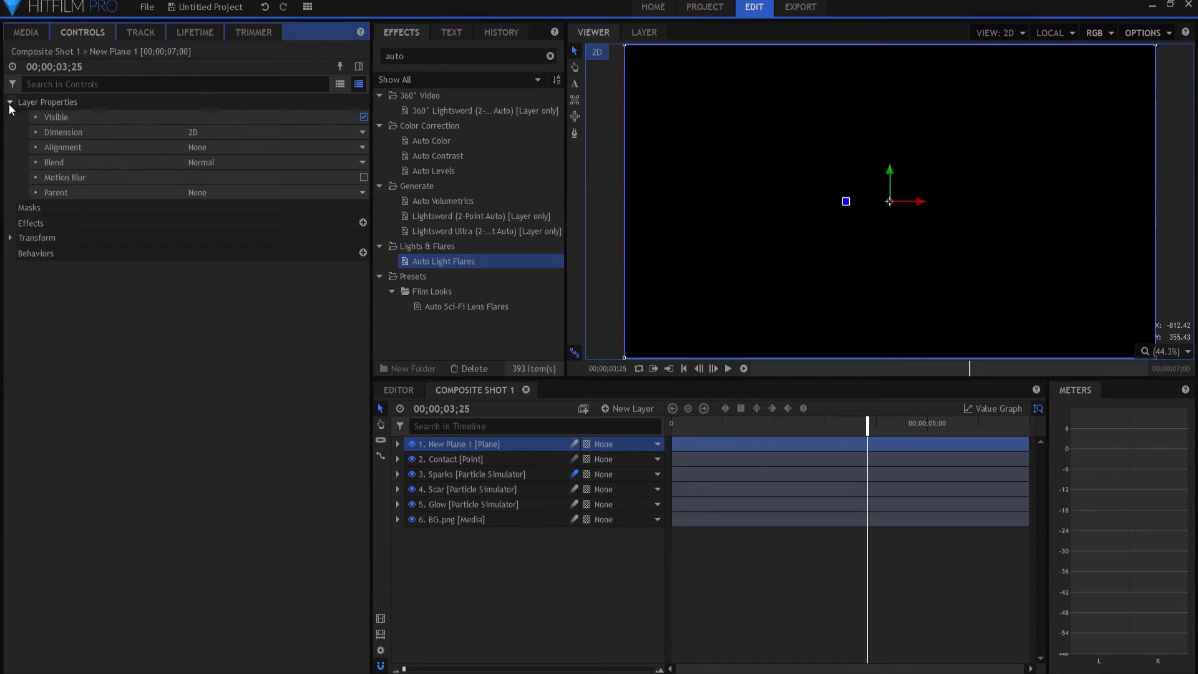
left_click(216, 163)
left_click(223, 193)
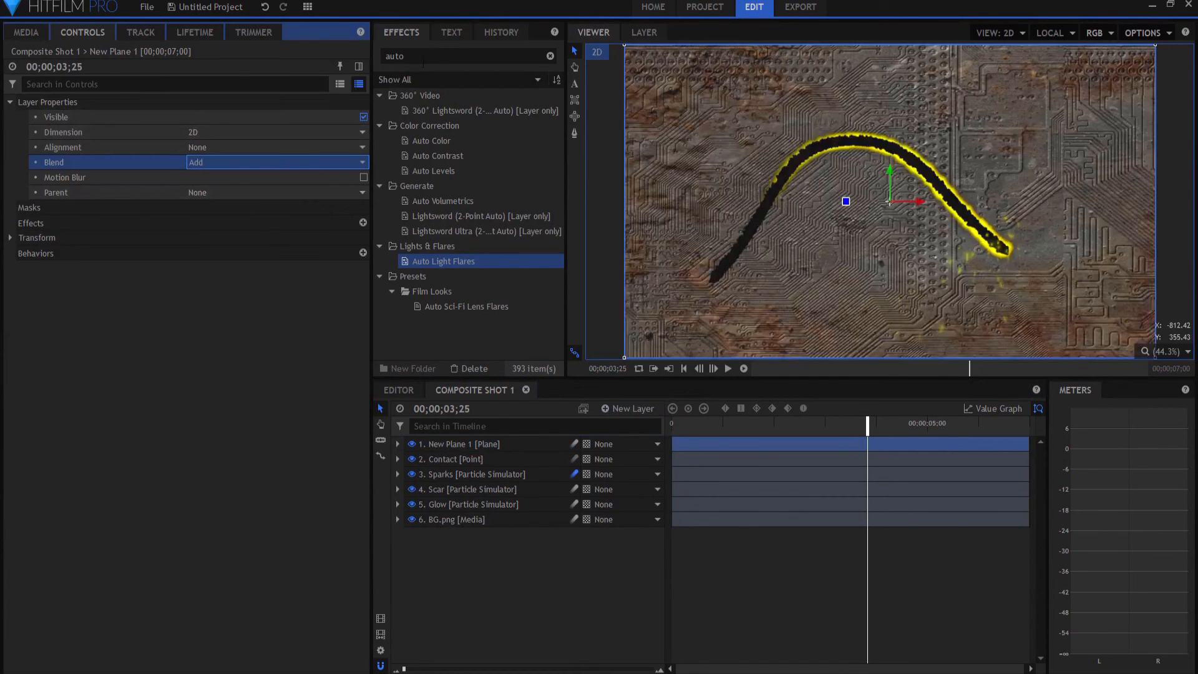
- Find the Light Flares effect and apply it to the new plane layer
left_click_drag(431, 57, 335, 61)
type("lig")
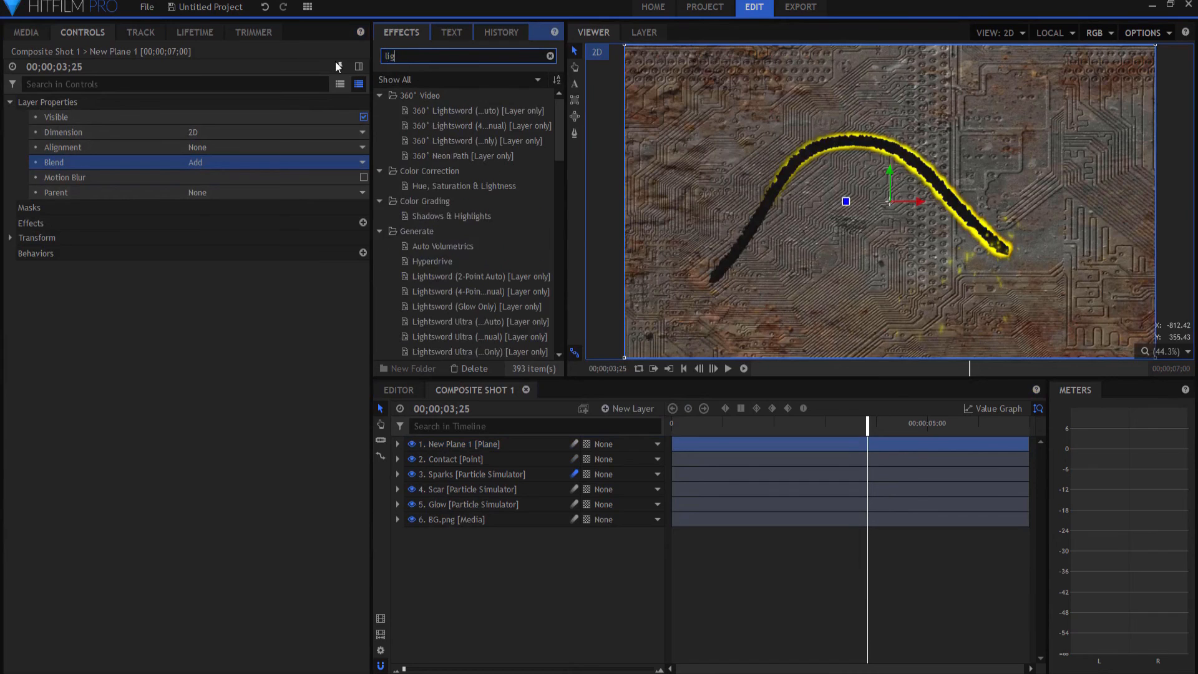
type("ht fl")
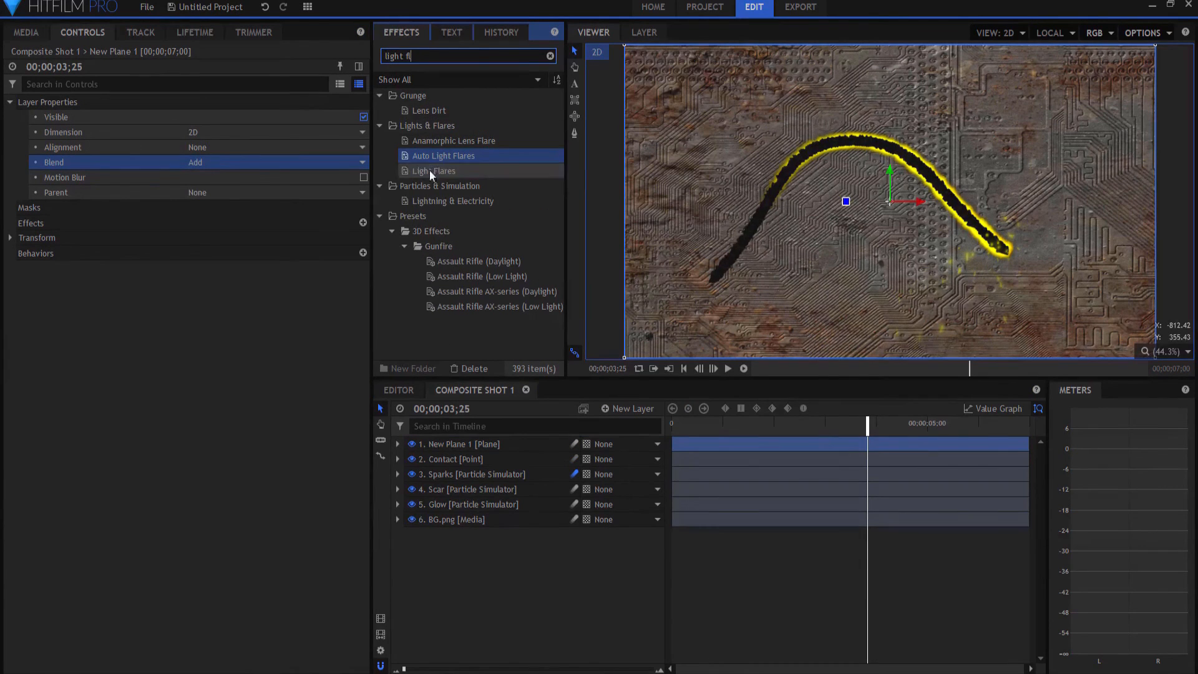
left_click_drag(430, 170, 455, 443)
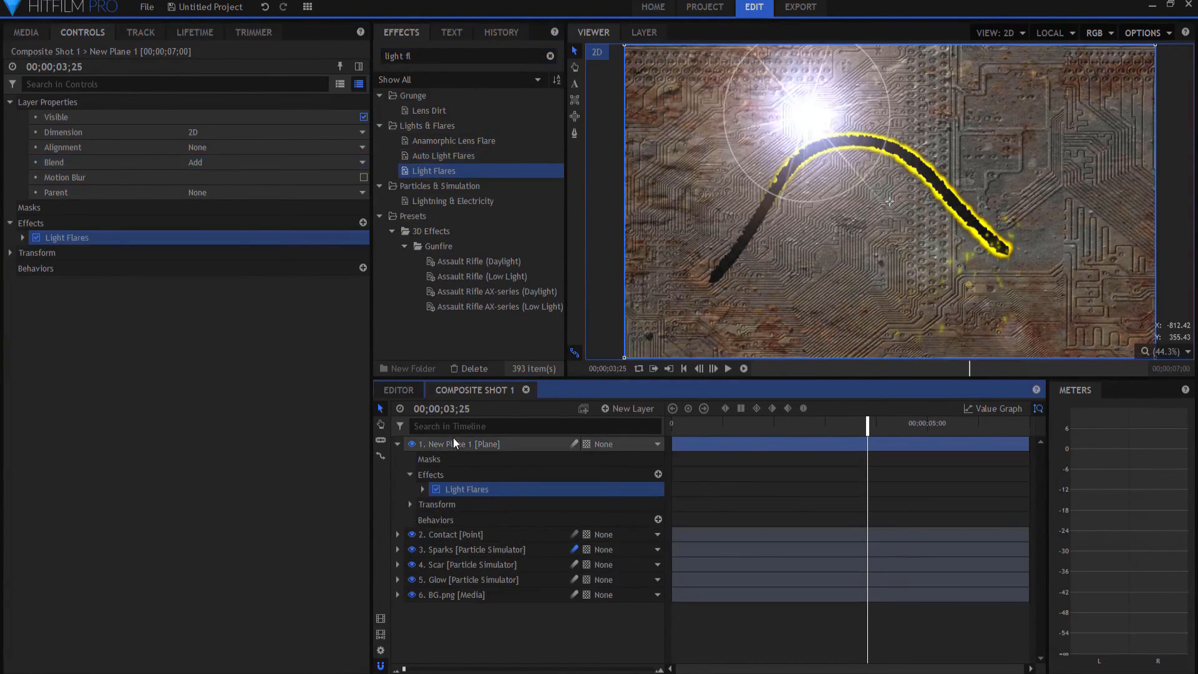
- Set the flare type of the plane's Light Flares effect to Lightsword clash orange
left_click(422, 489)
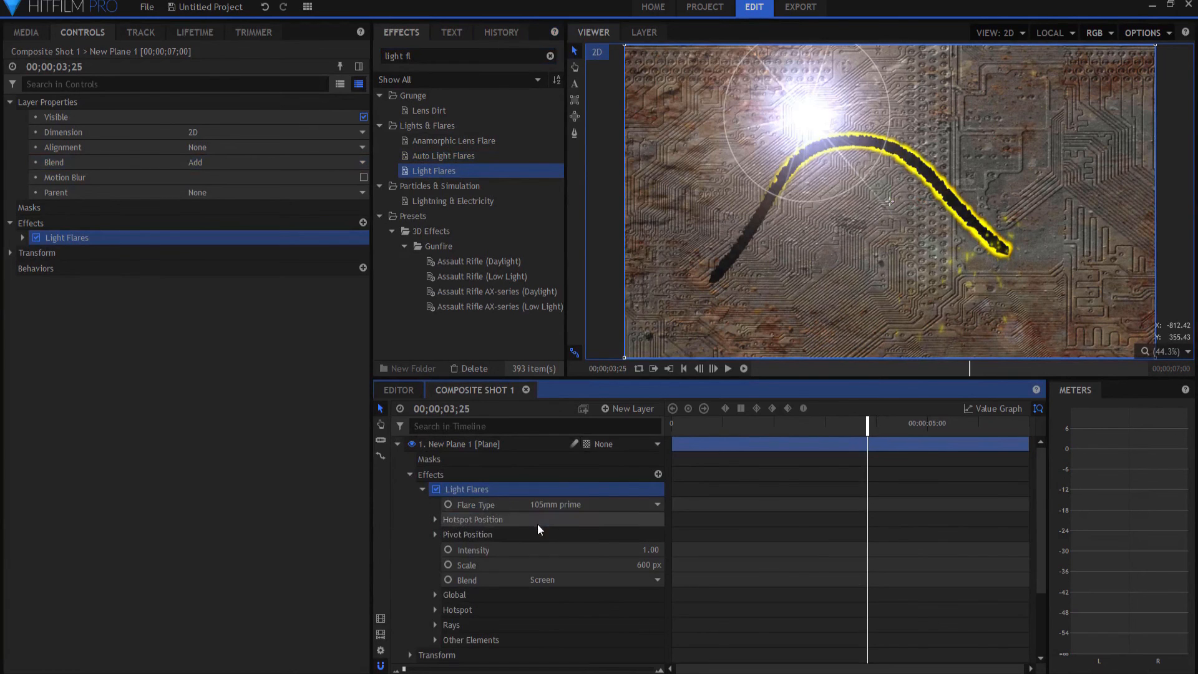
left_click(547, 503)
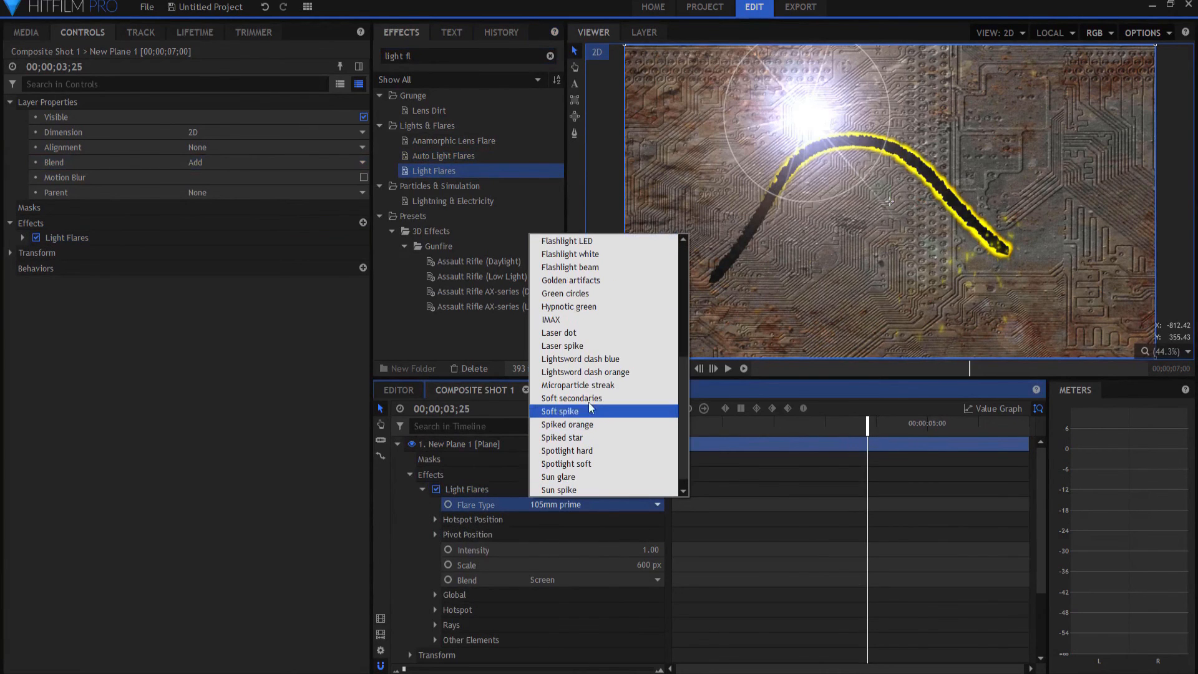
left_click(586, 373)
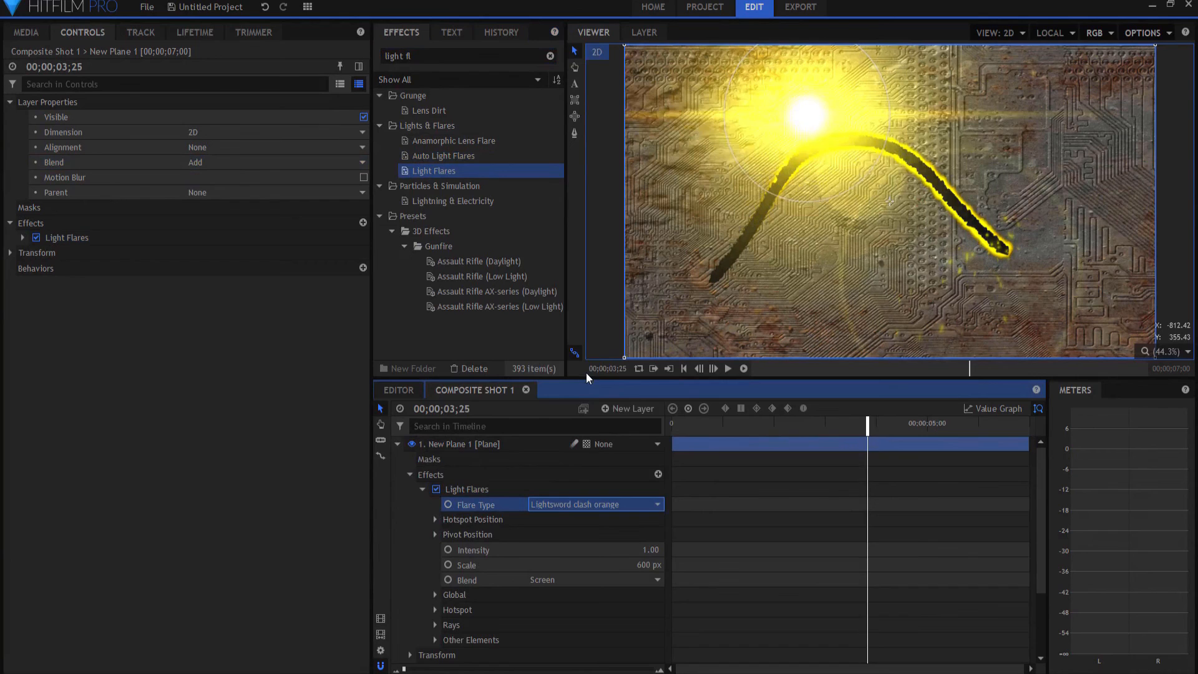
- Set the Light Flares hotspot center to 0, 0 and make the hotspot use the Contact layer
left_click(436, 520)
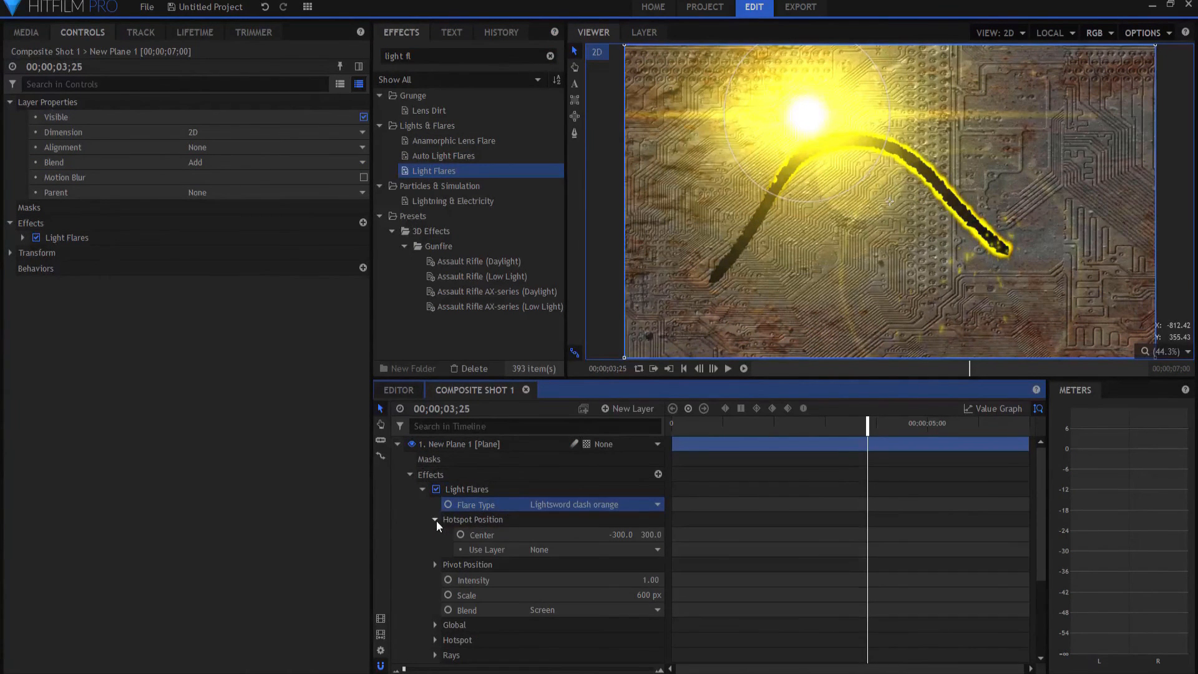
left_click(625, 535)
type("0")
key("Tab")
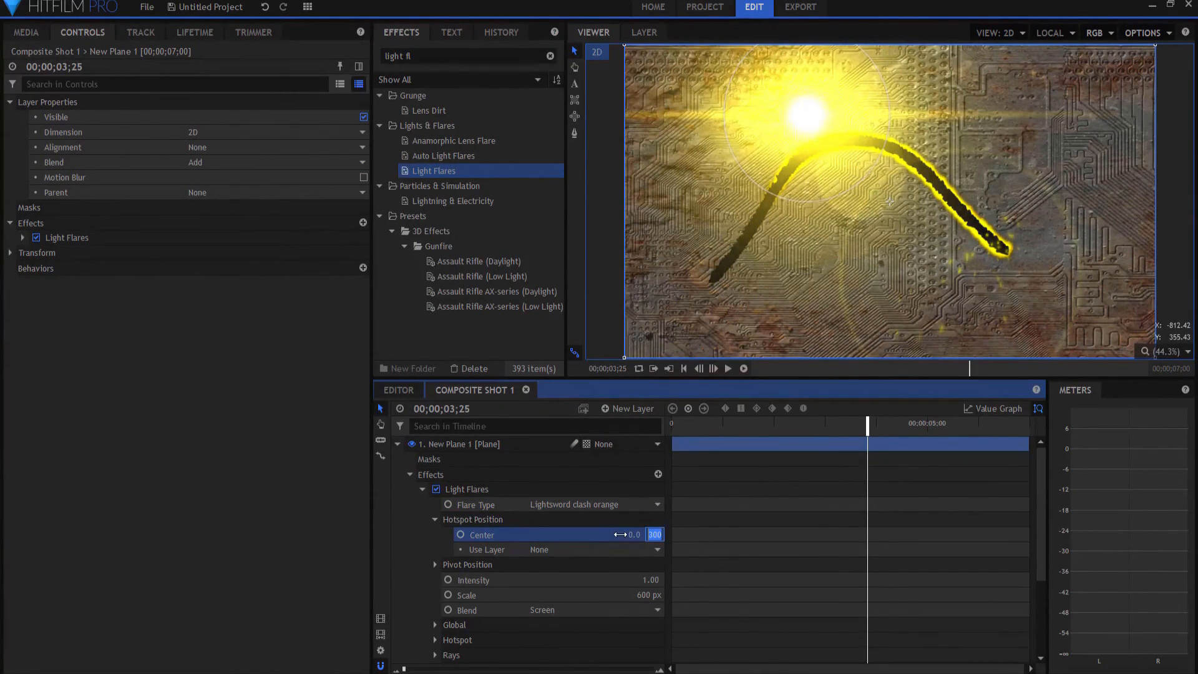
type("0")
key("Tab")
left_click(582, 550)
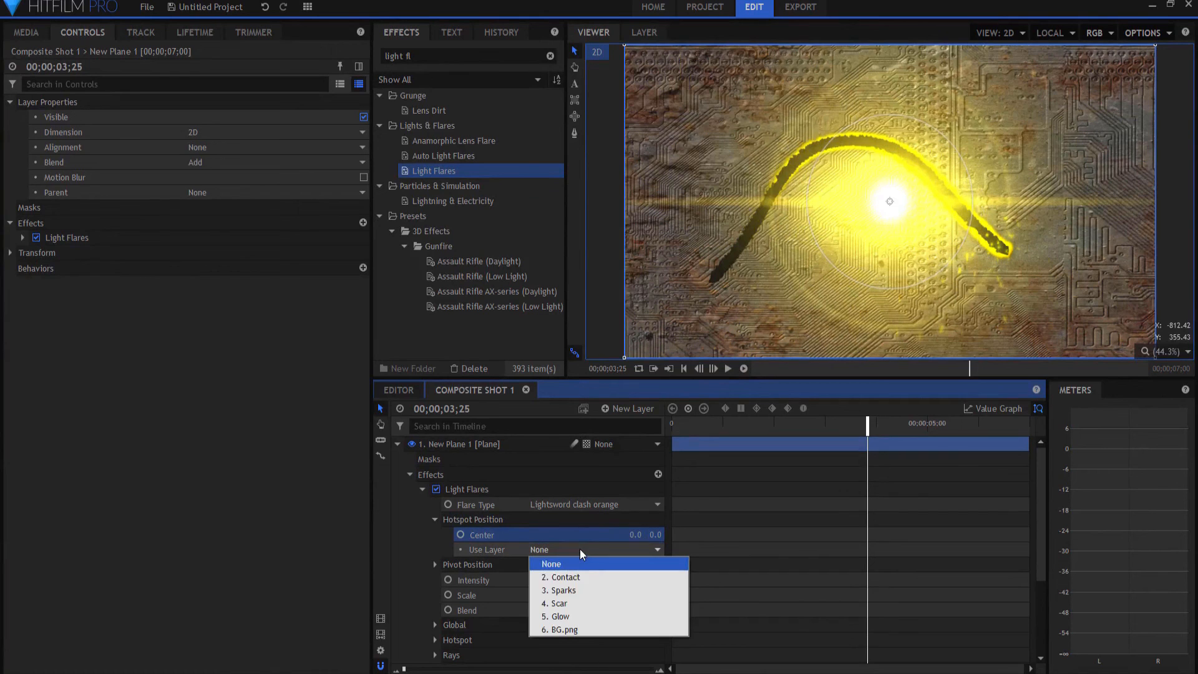
left_click(568, 579)
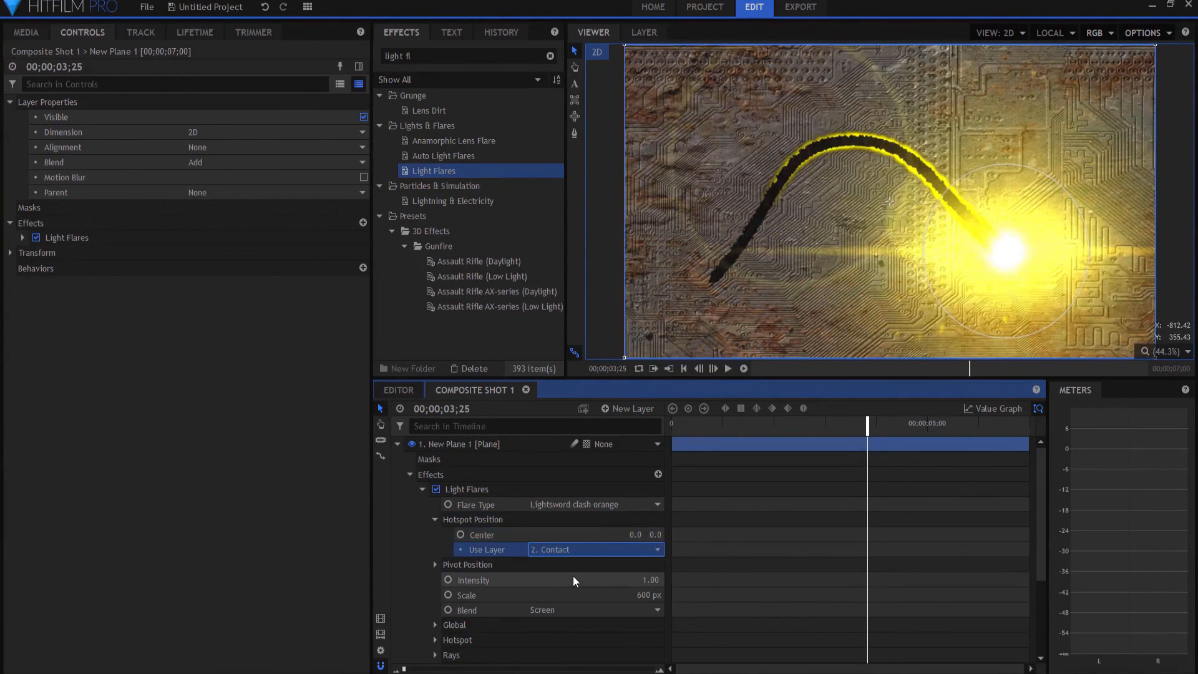
- Lower the flare's intensity to 0.38 and its scale to 453 px, and preview the animation from the first frame
left_click_drag(647, 579, 613, 596)
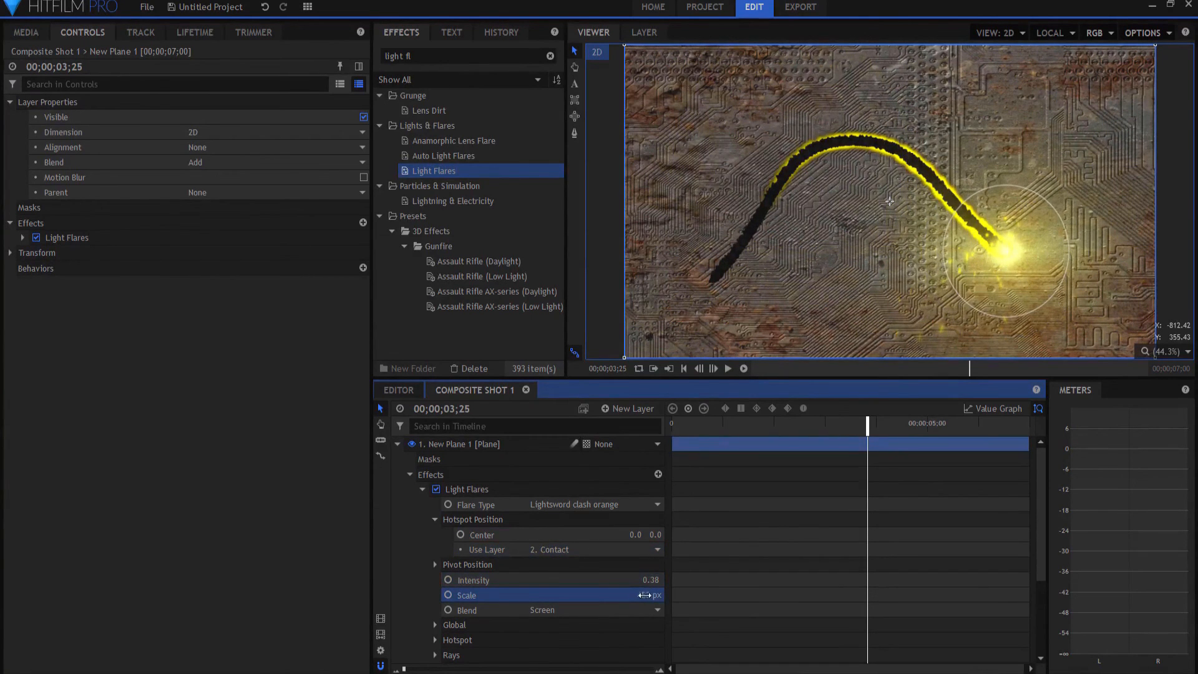
left_click(683, 369)
left_click(728, 367)
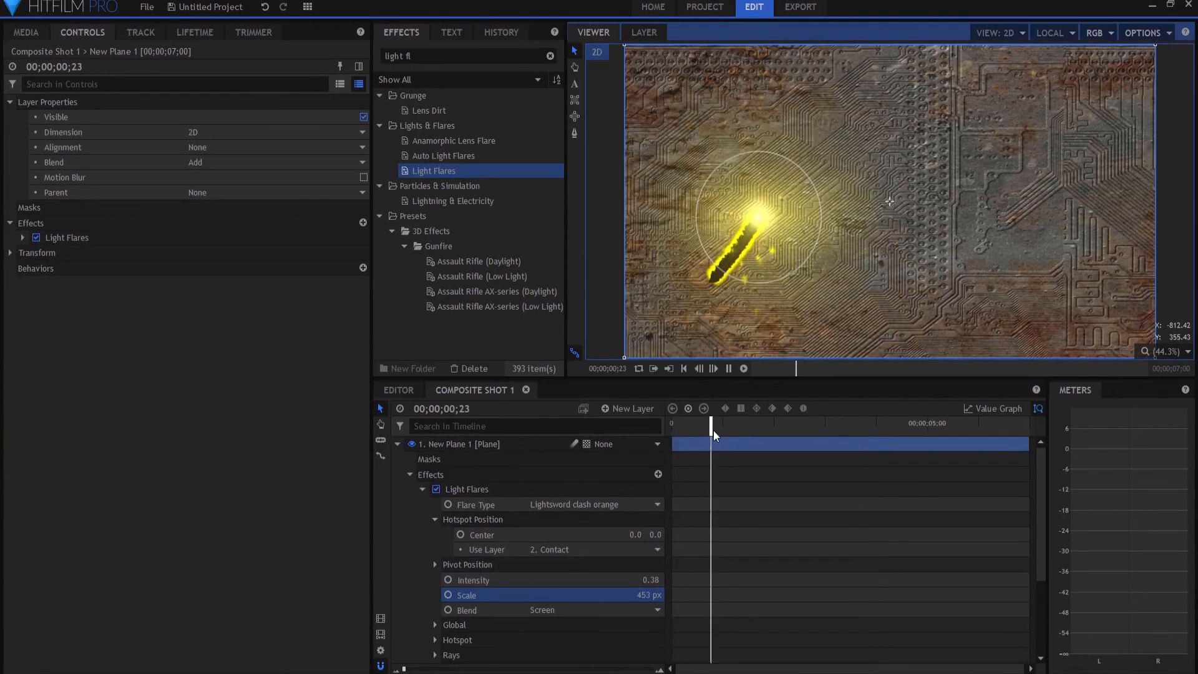
left_click(728, 369)
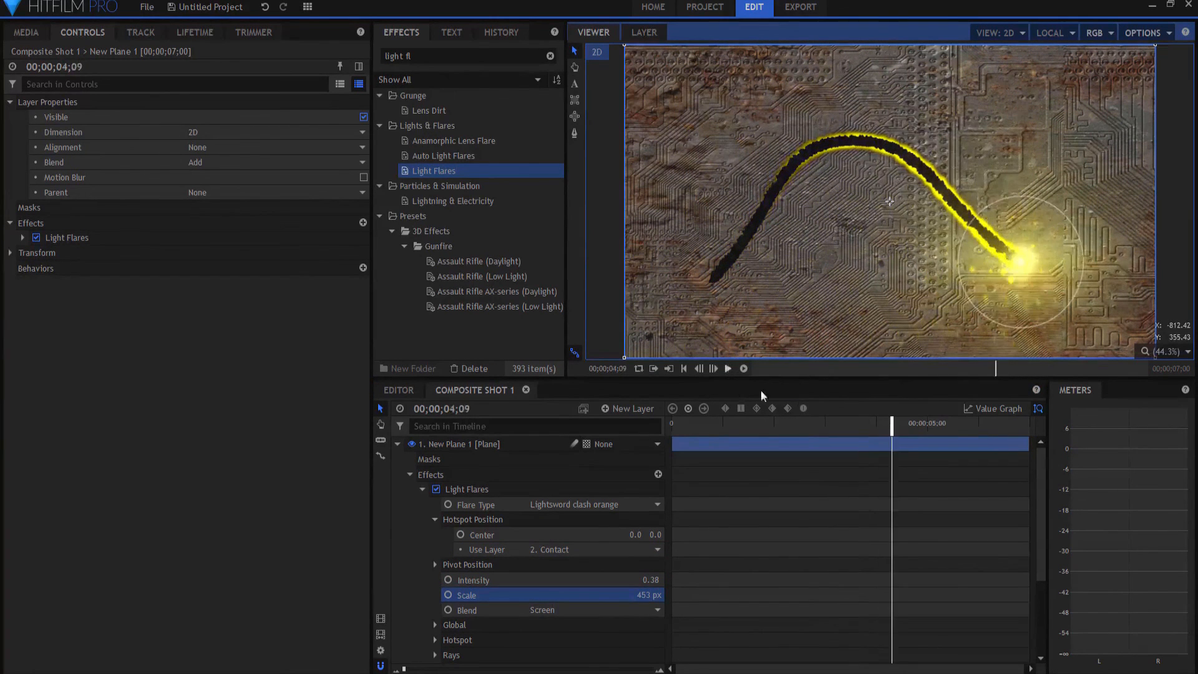
- Check the flare at the 4-second mark, and replay the whole composite from the first frame
left_click(876, 425)
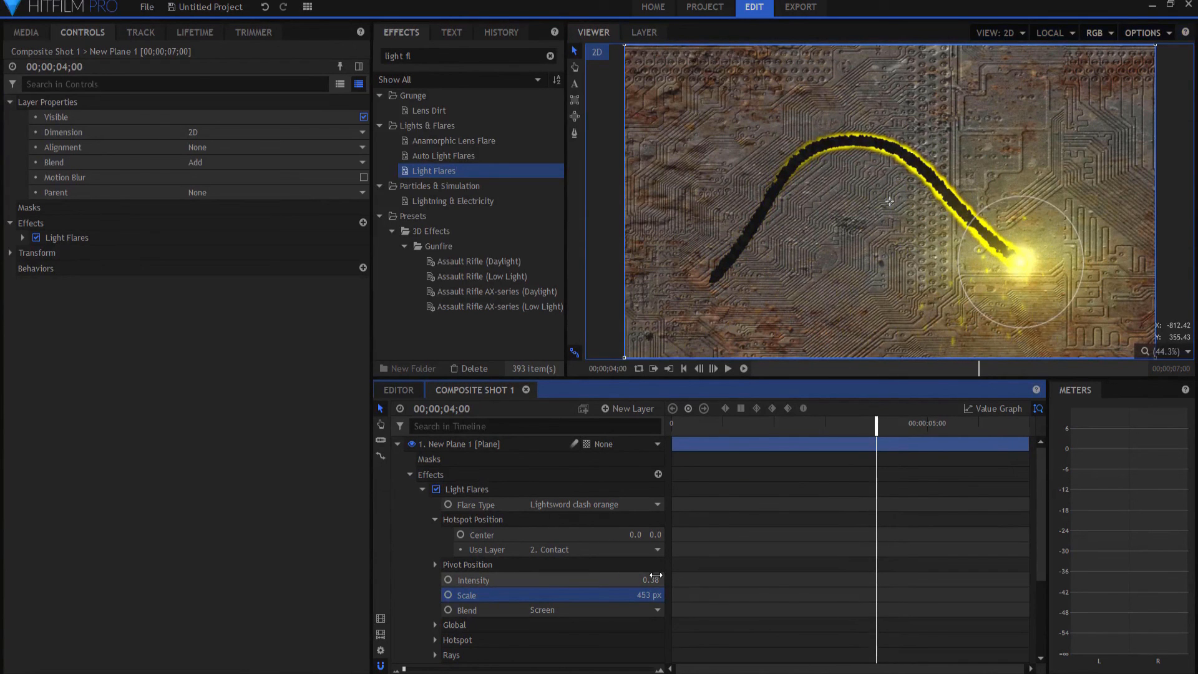
left_click(684, 368)
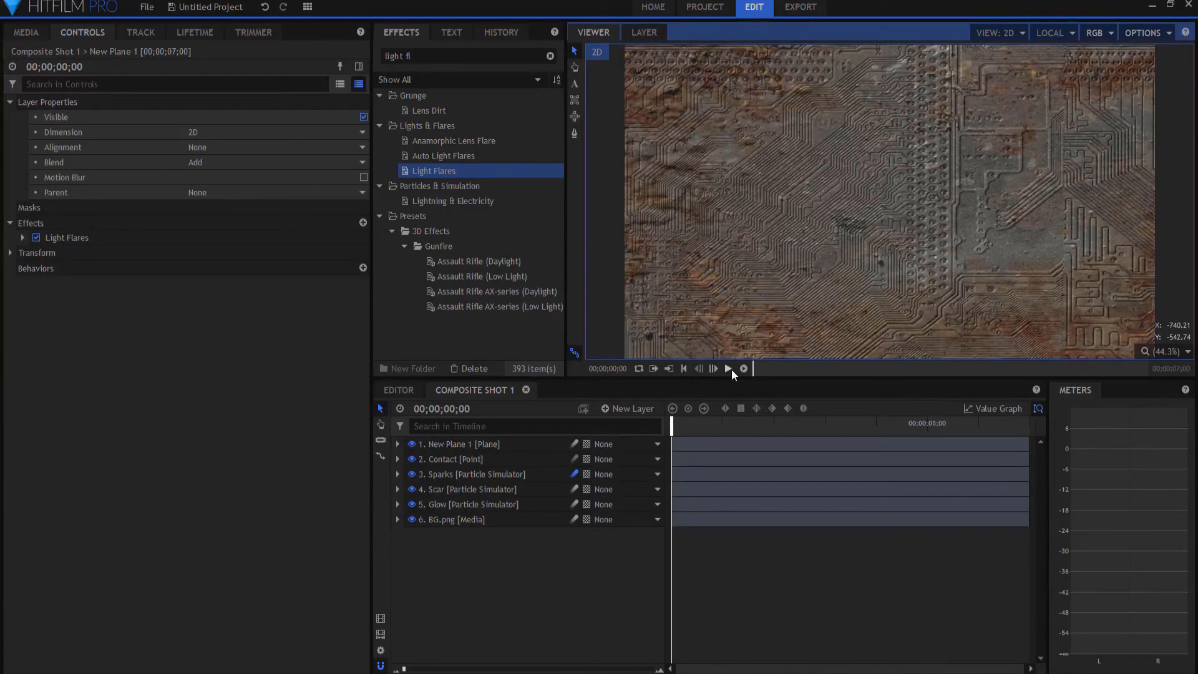
left_click(729, 369)
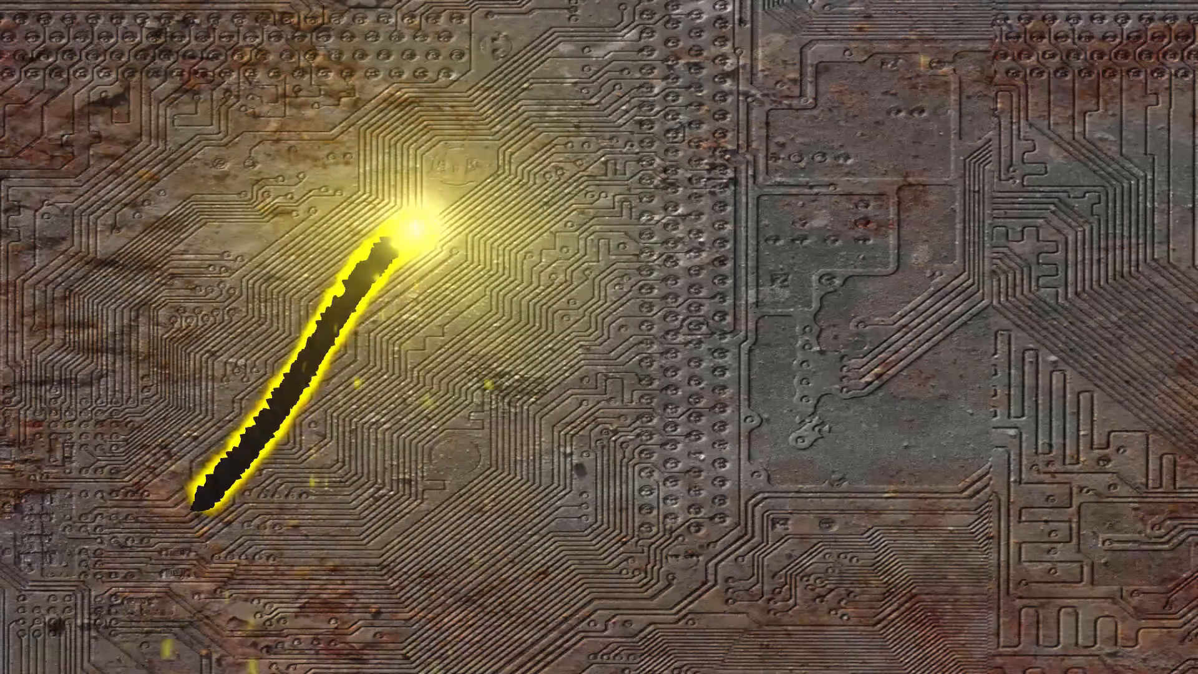